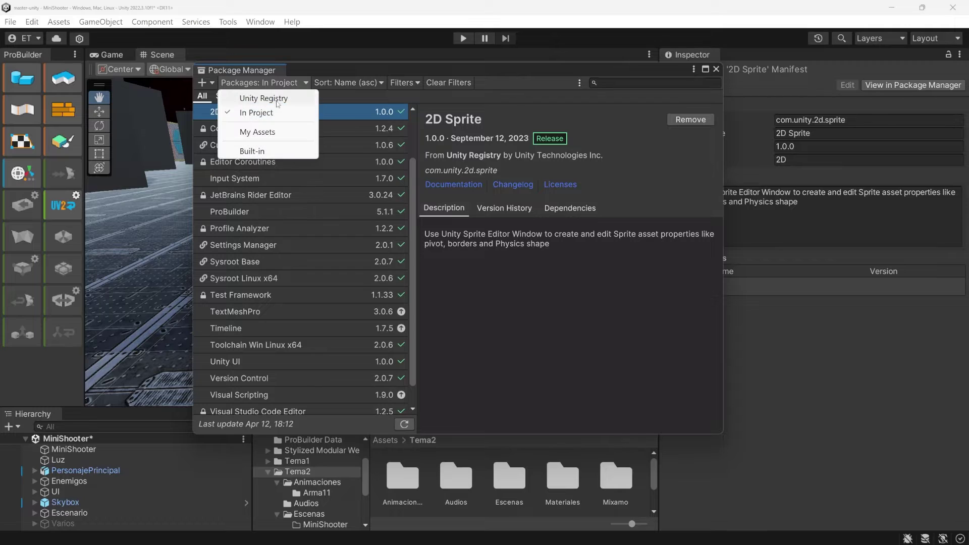
Find the AI Navigation package in the Unity Registry, install it, and close the Package Manager
click(631, 83)
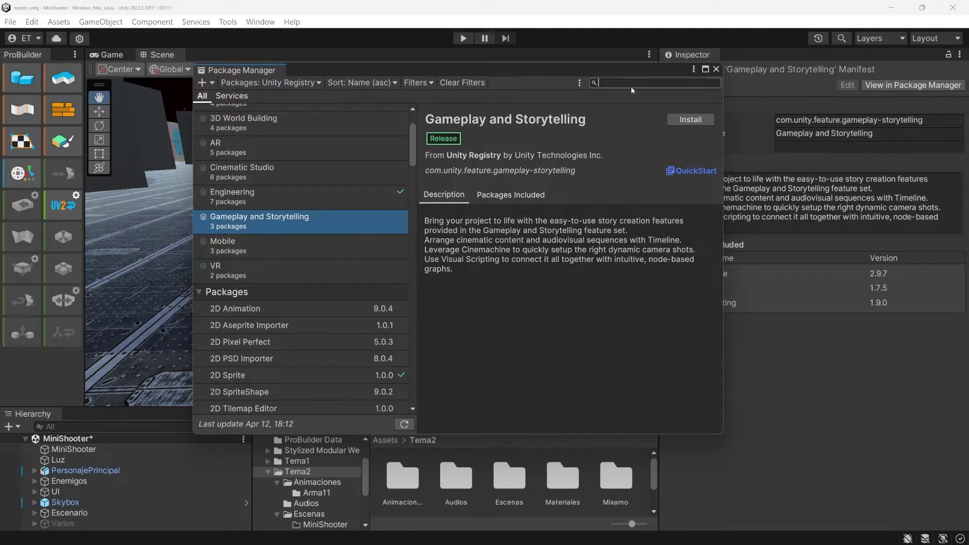
text(ai nav)
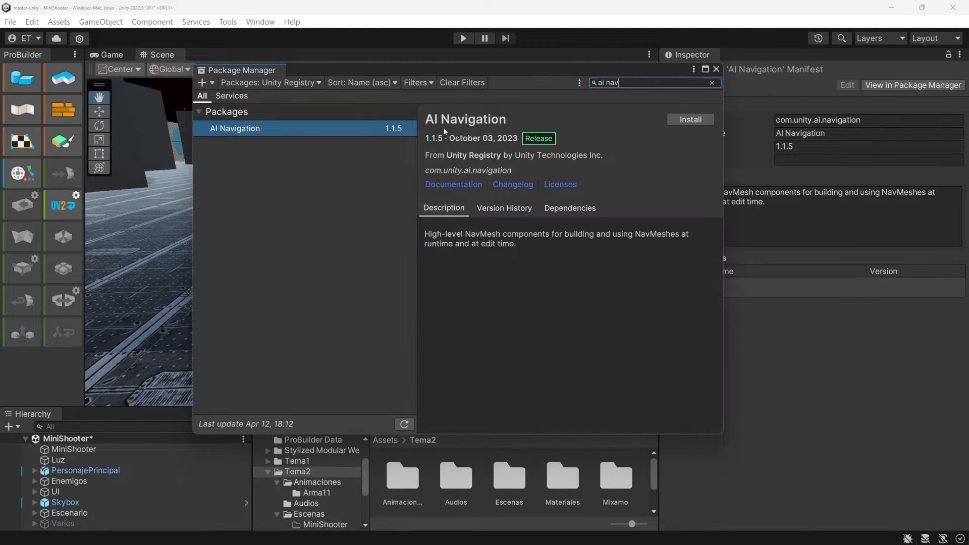
click(691, 120)
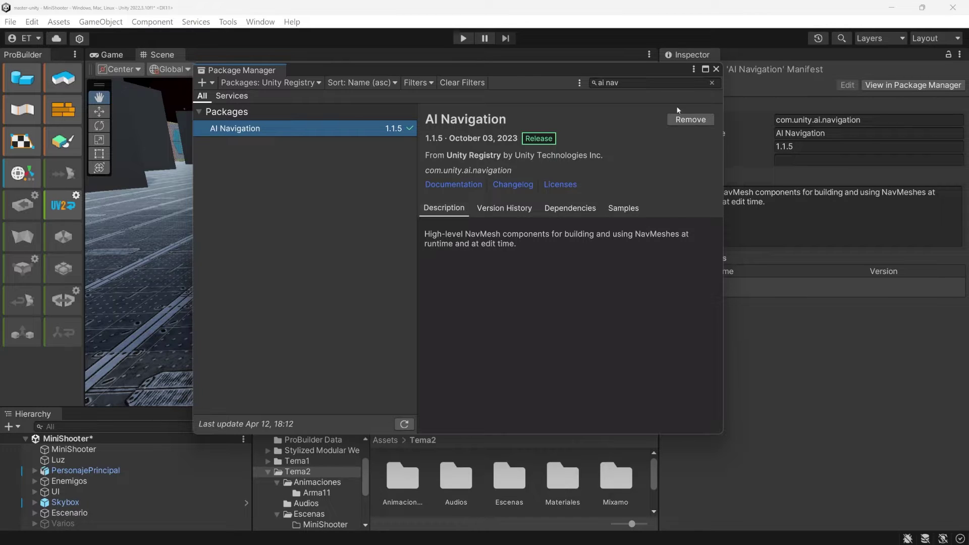
click(715, 70)
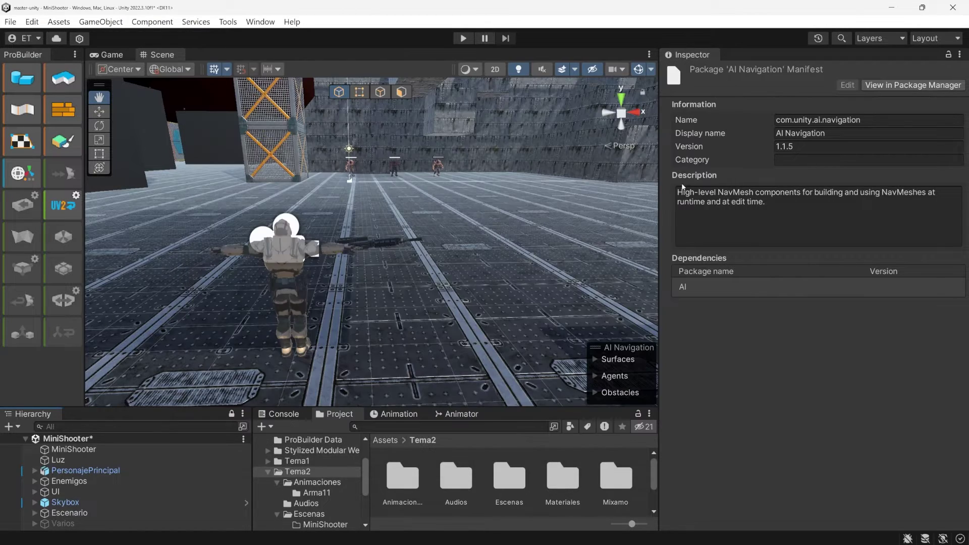
Open the AI Navigation window, check its agents and areas settings, and dock it beside the Inspector
click(260, 21)
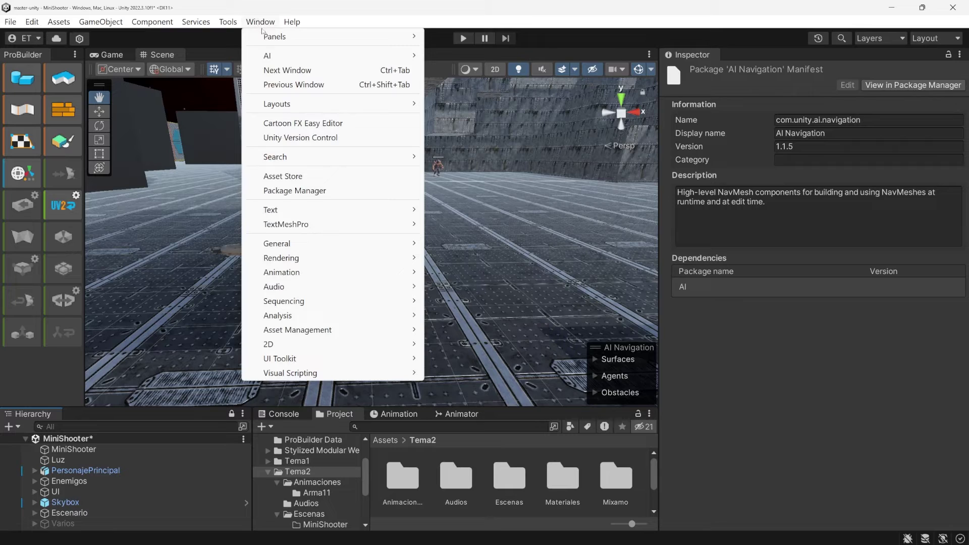
mouse_move(309, 59)
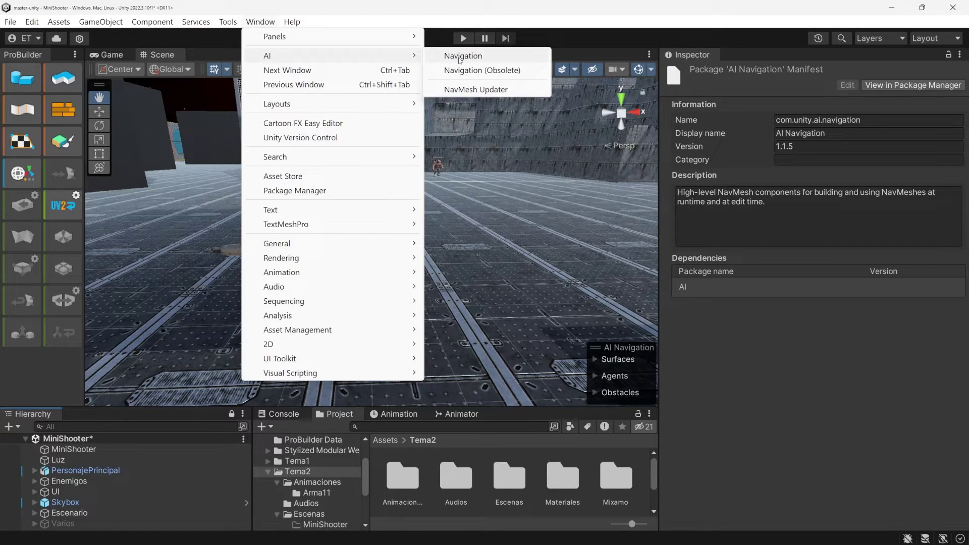
click(459, 56)
drag(787, 73, 380, 59)
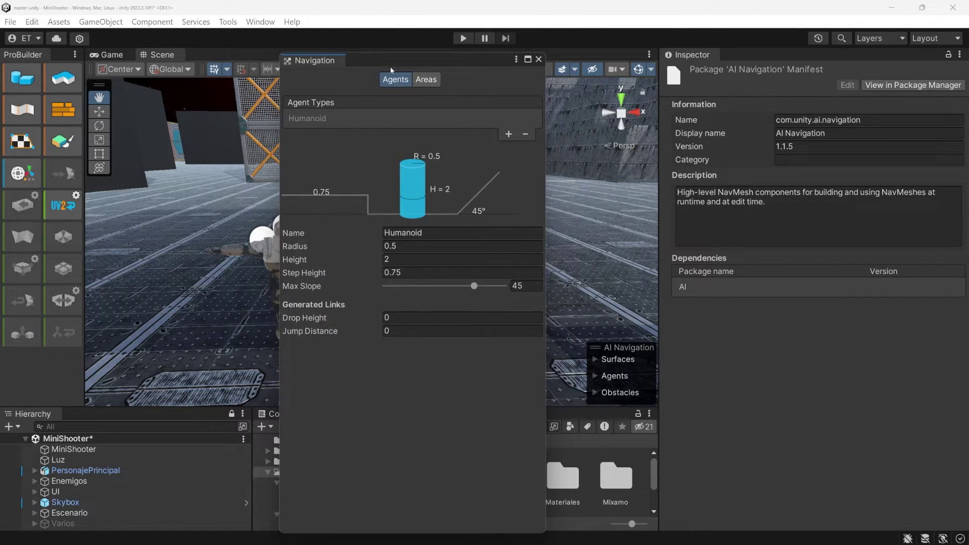
click(426, 79)
click(398, 80)
drag(304, 62, 716, 61)
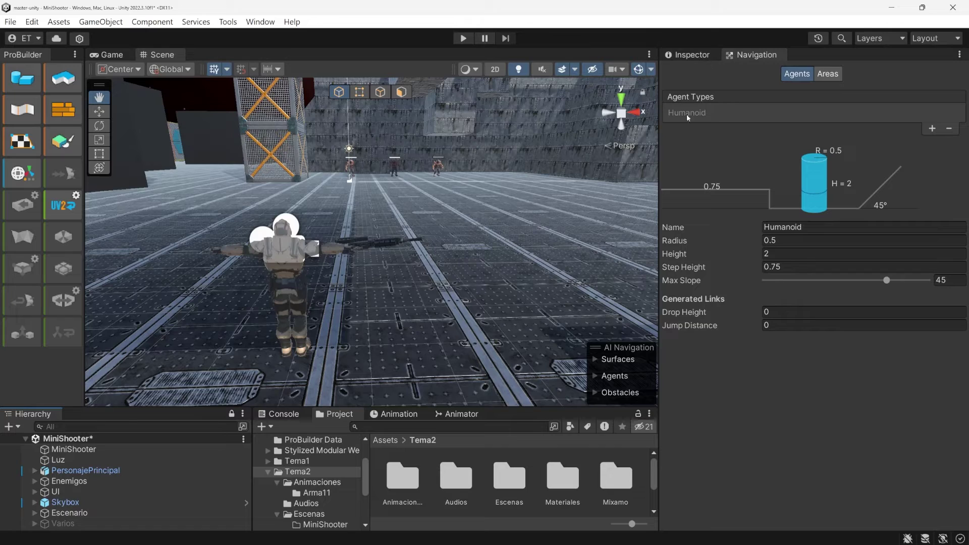
Review the Escenario object's components and the Humanoid agent's navigation settings
click(80, 450)
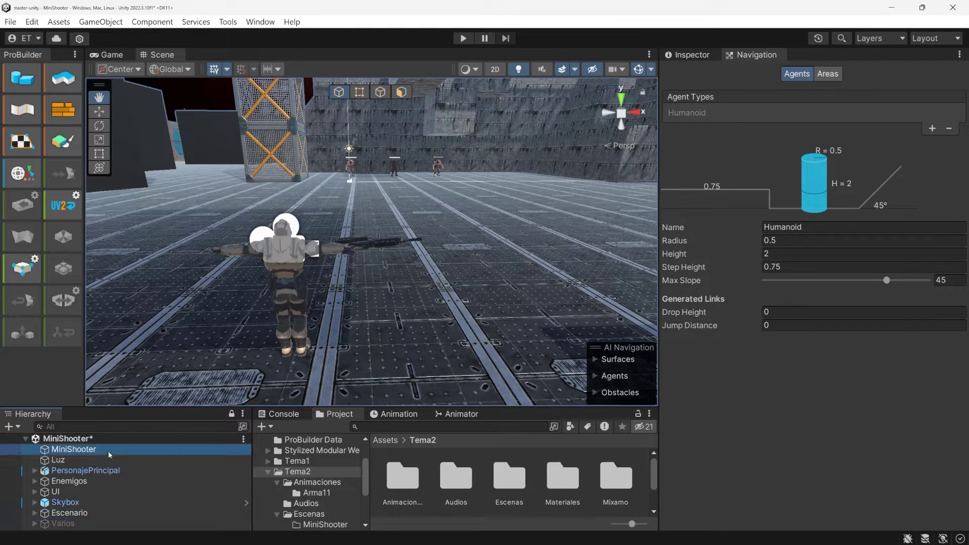
click(106, 516)
click(706, 56)
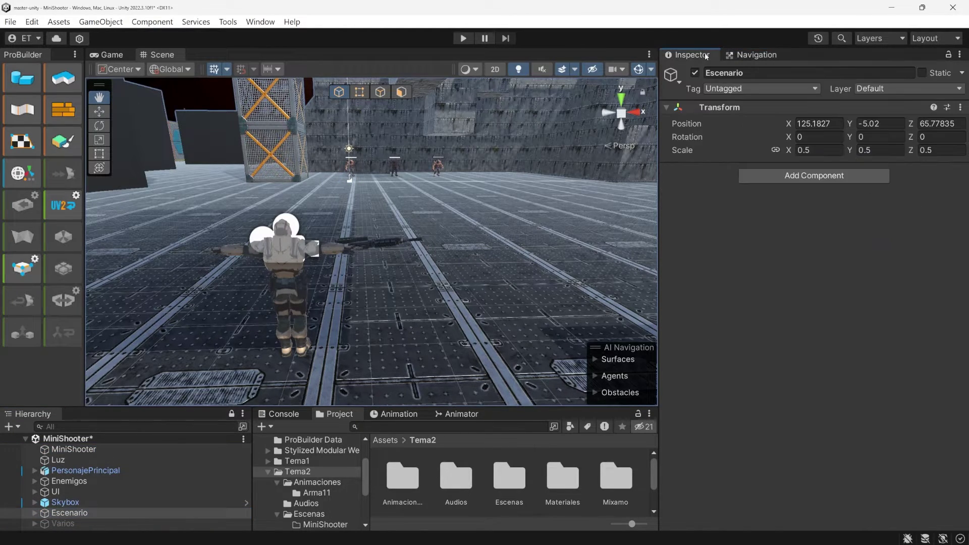
click(738, 55)
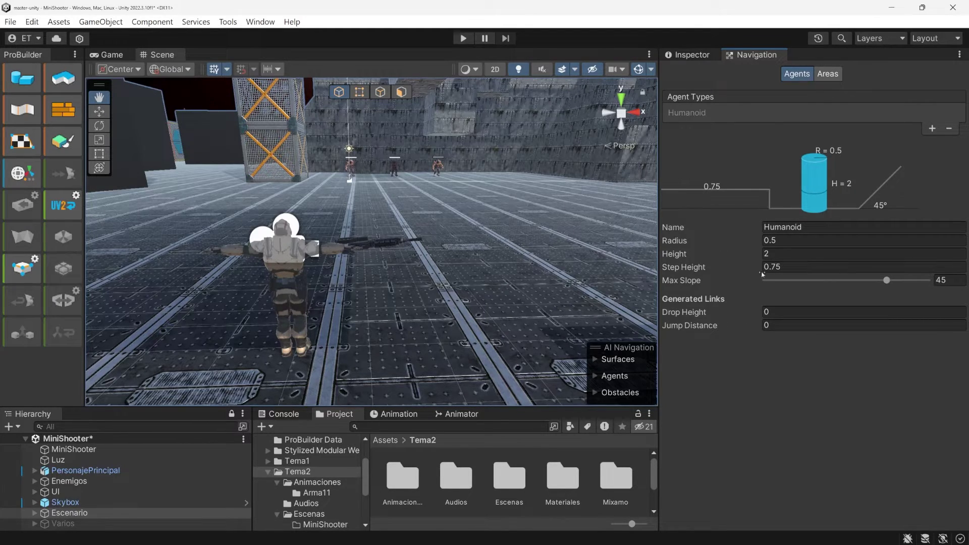
Add a new navigation agent type and delete it again
click(932, 129)
click(782, 241)
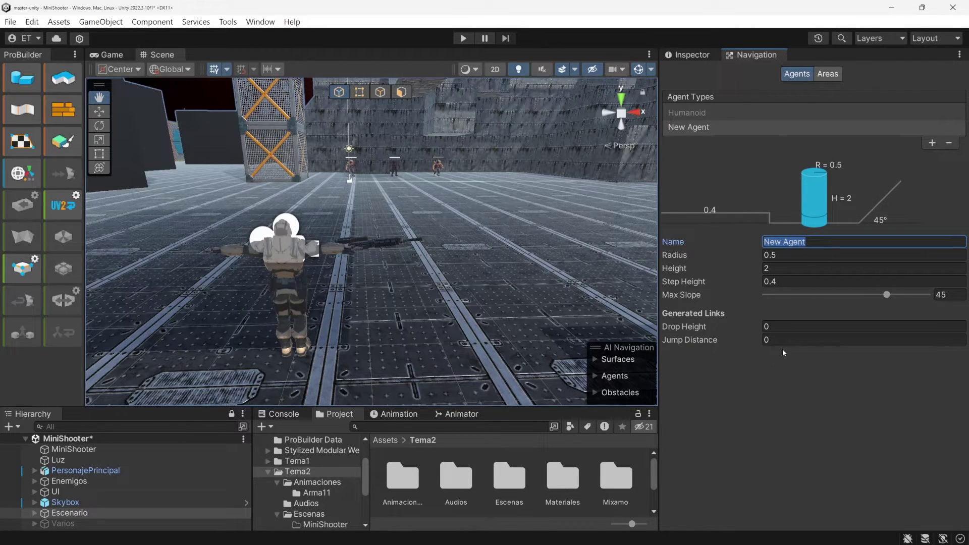
click(948, 143)
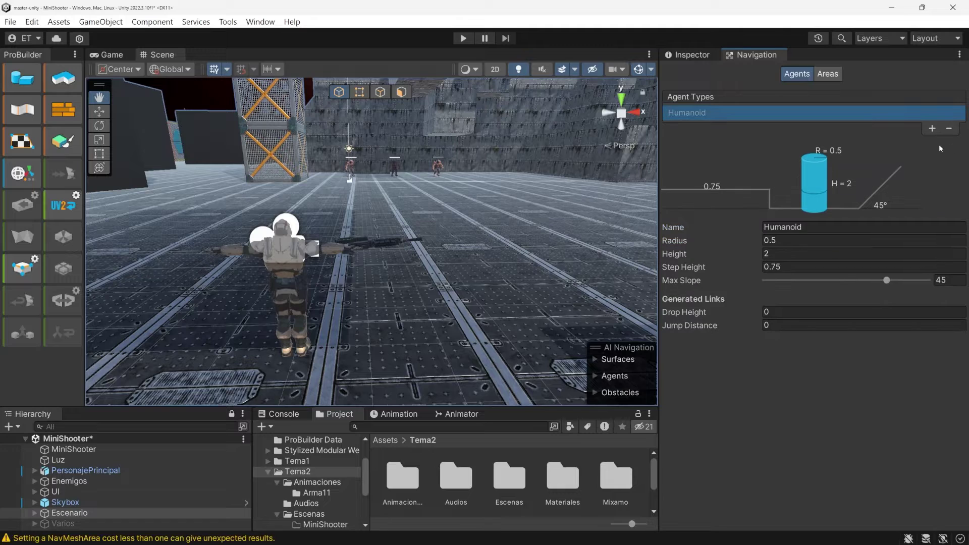
Examine the navigation area types and their costs, returning to the agent settings
click(823, 76)
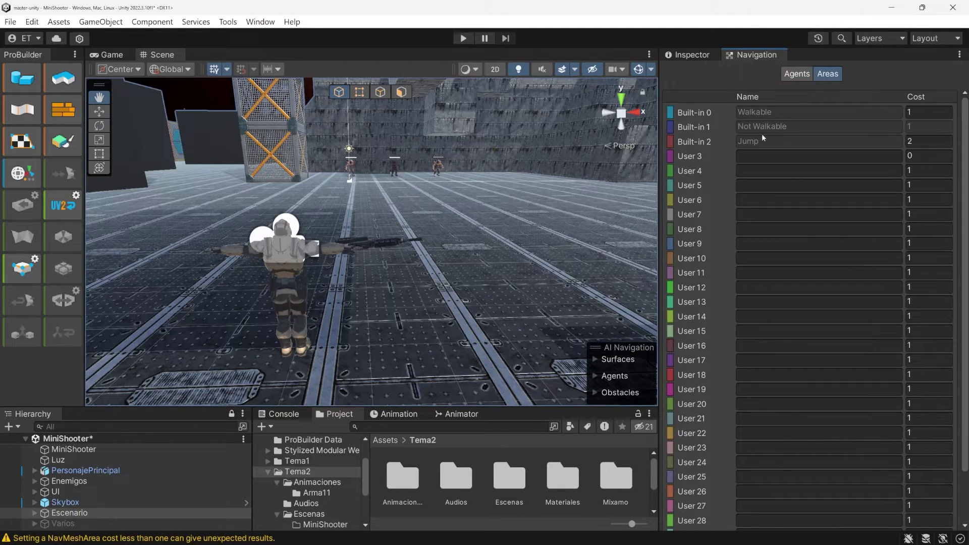
click(800, 79)
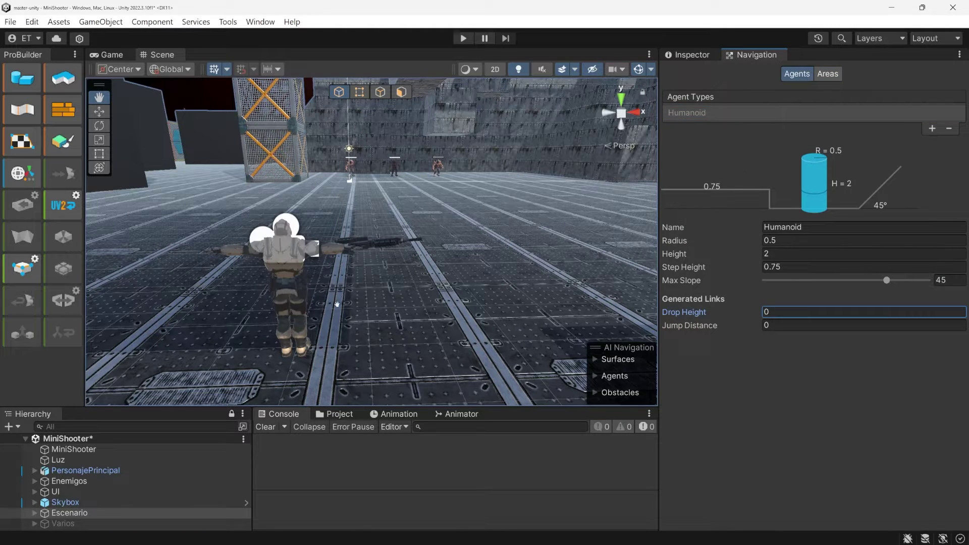
Add a NavMeshSurface component to the Escenario object
click(113, 502)
click(113, 513)
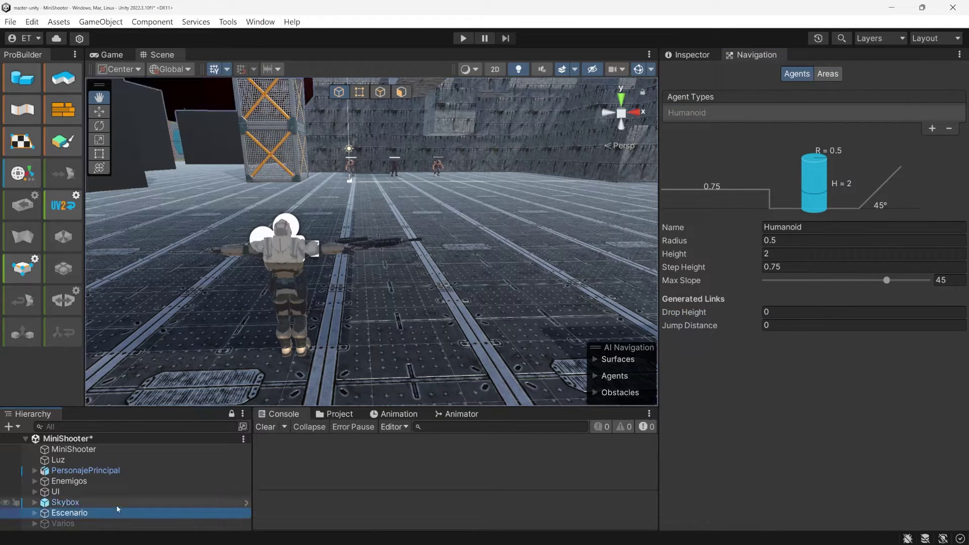
click(697, 54)
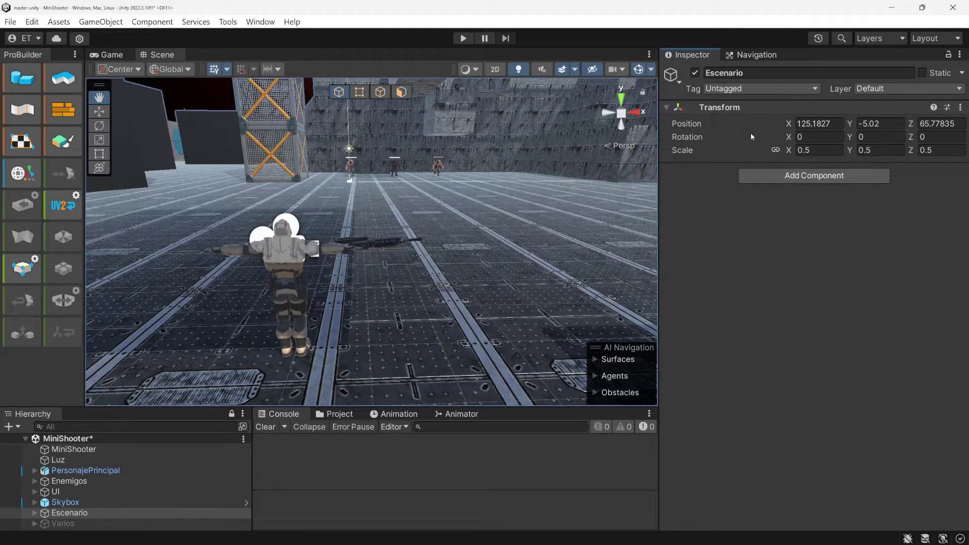
click(790, 178)
text(n)
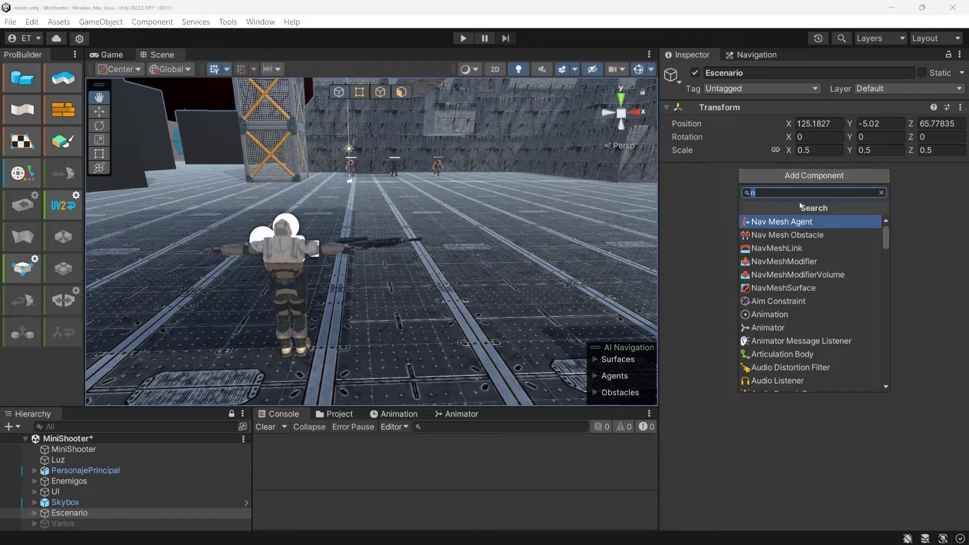
click(804, 289)
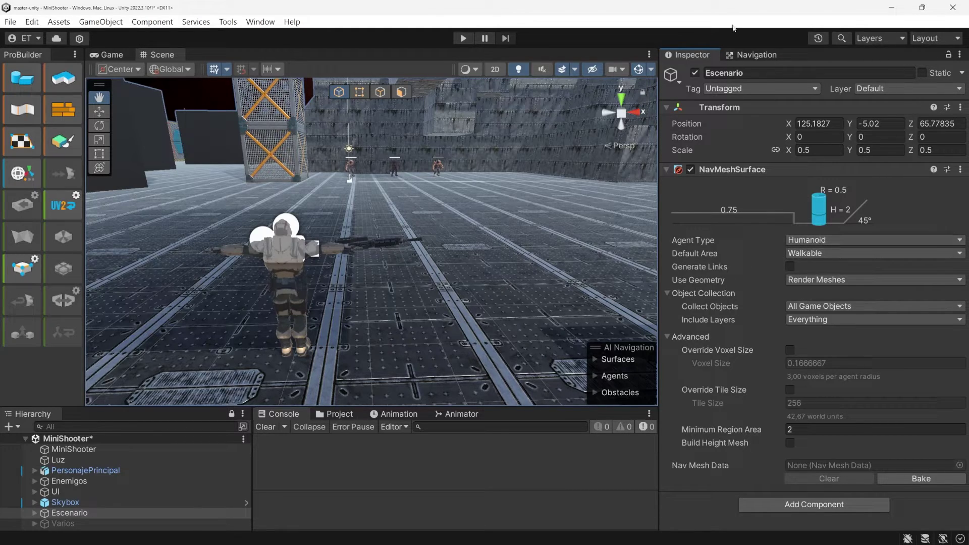
Bake the Escenario NavMesh and turn on Show NavMesh for surfaces in the scene
click(921, 478)
click(597, 359)
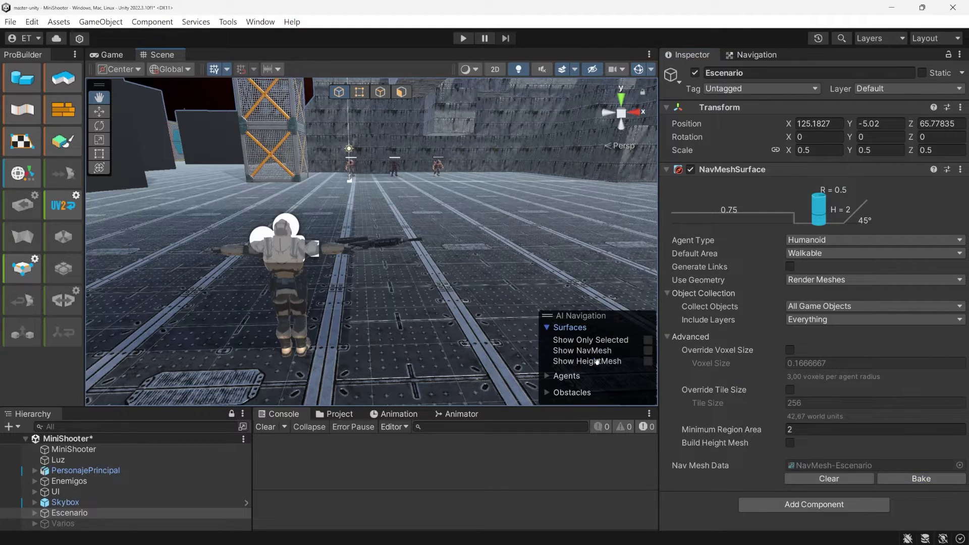
click(646, 350)
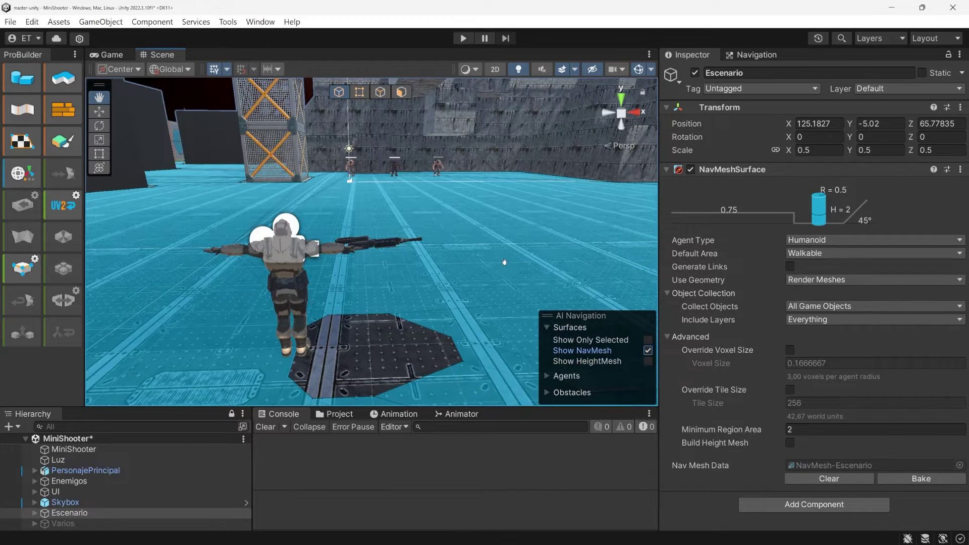
Examine the baked NavMesh coverage across the level's floor, platforms, blocks and ramps
scroll(457, 240, down, 5)
drag(457, 239, 460, 278)
right_drag(461, 267, 428, 291)
drag(499, 232, 480, 293)
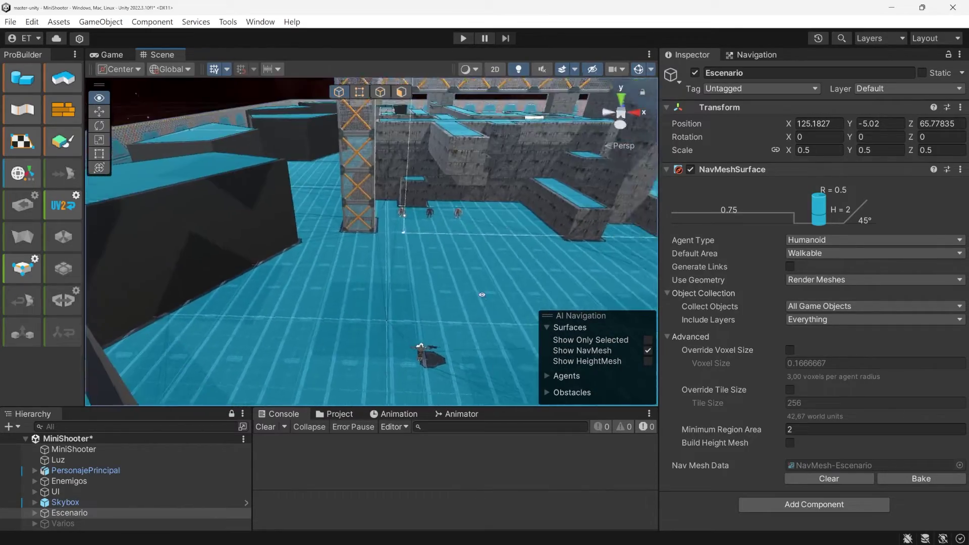
right_drag(480, 293, 473, 271)
drag(473, 271, 465, 283)
scroll(465, 283, down, 2)
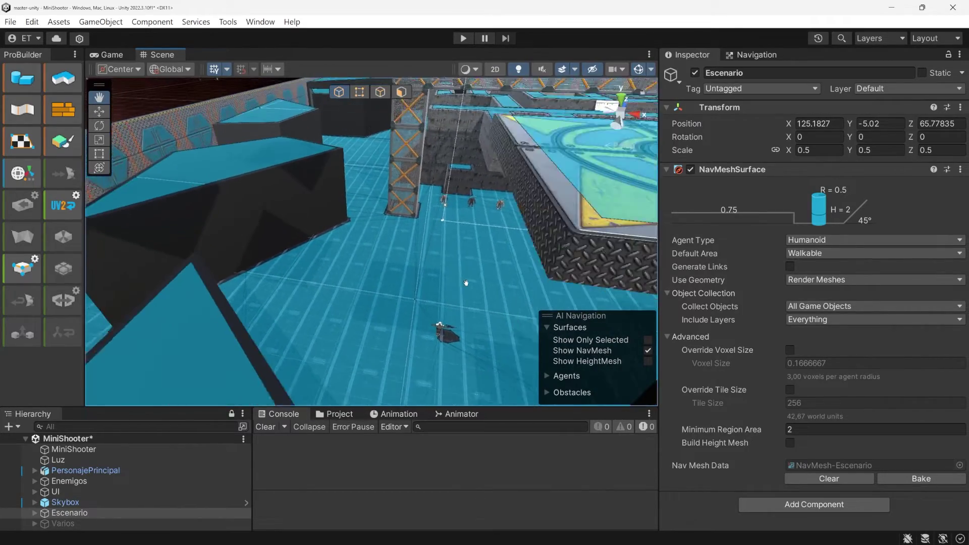
scroll(466, 283, down, 6)
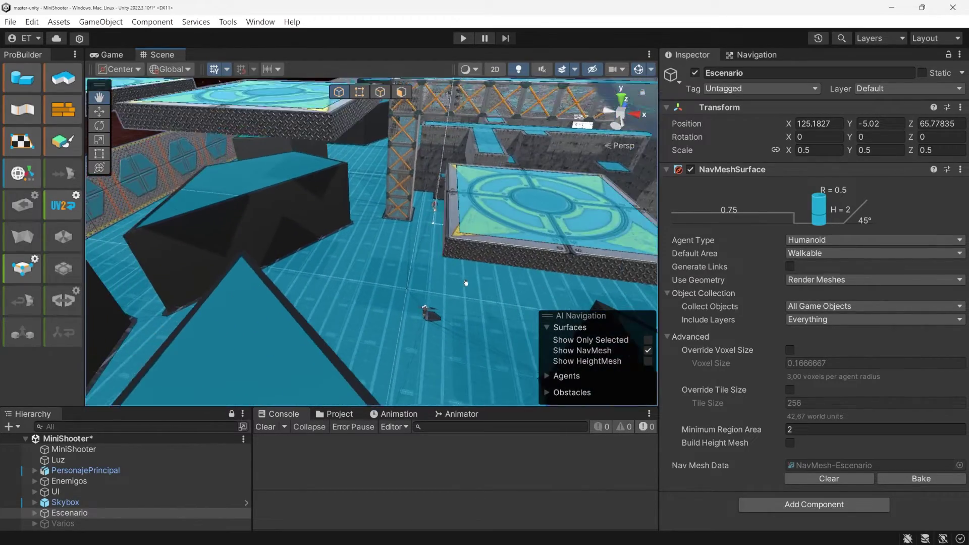
drag(455, 183, 393, 333)
right_drag(393, 333, 340, 300)
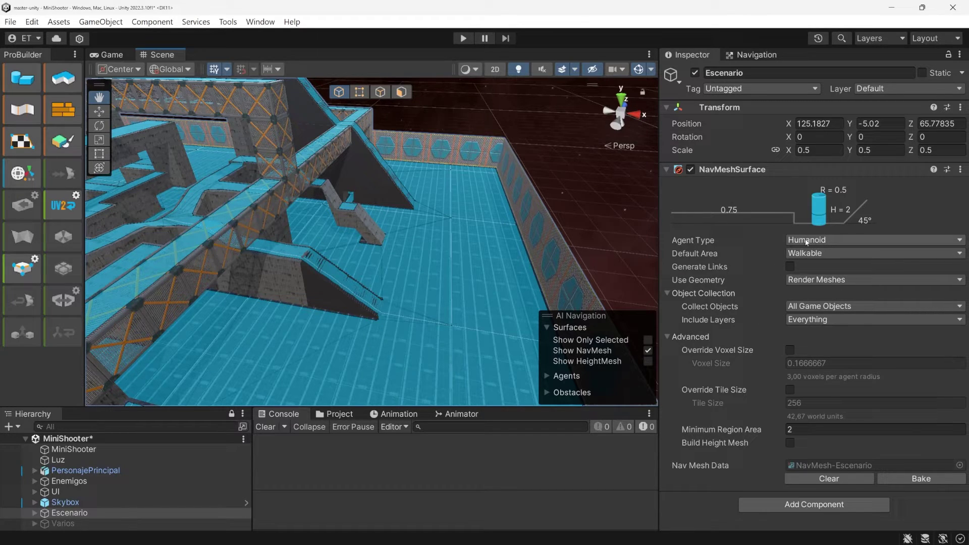
Set the Humanoid agent's max slope to 0, then clear and rebake the Escenario NavMesh
click(763, 54)
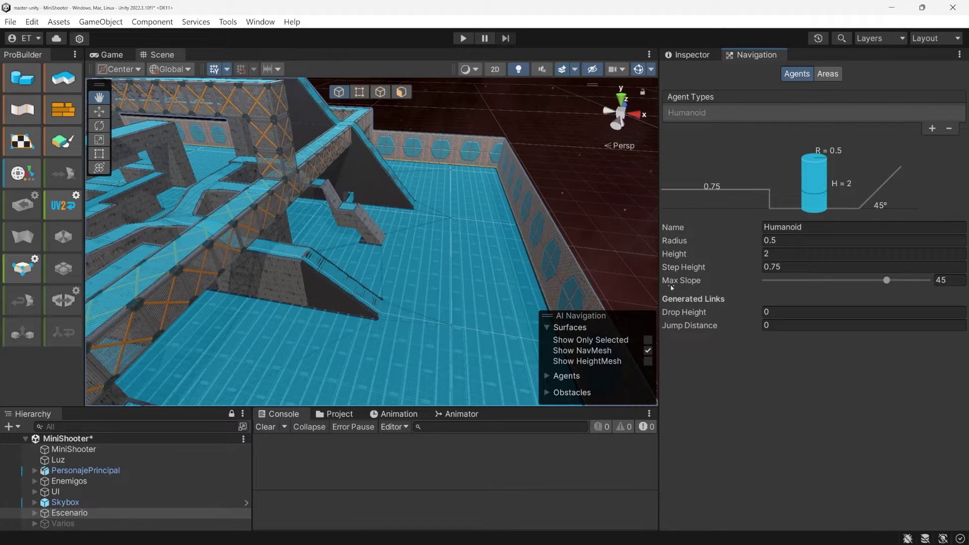
drag(886, 280, 763, 280)
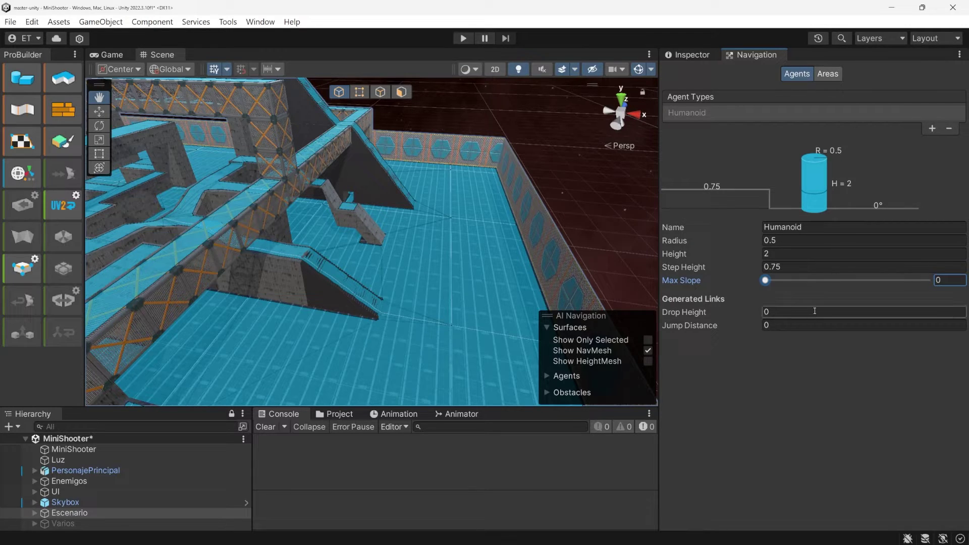
click(698, 57)
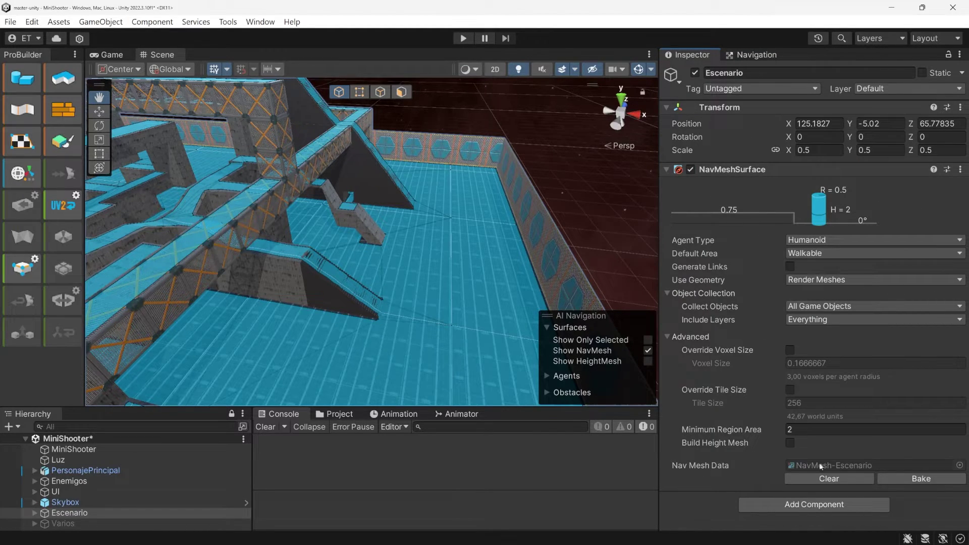
click(838, 479)
click(923, 479)
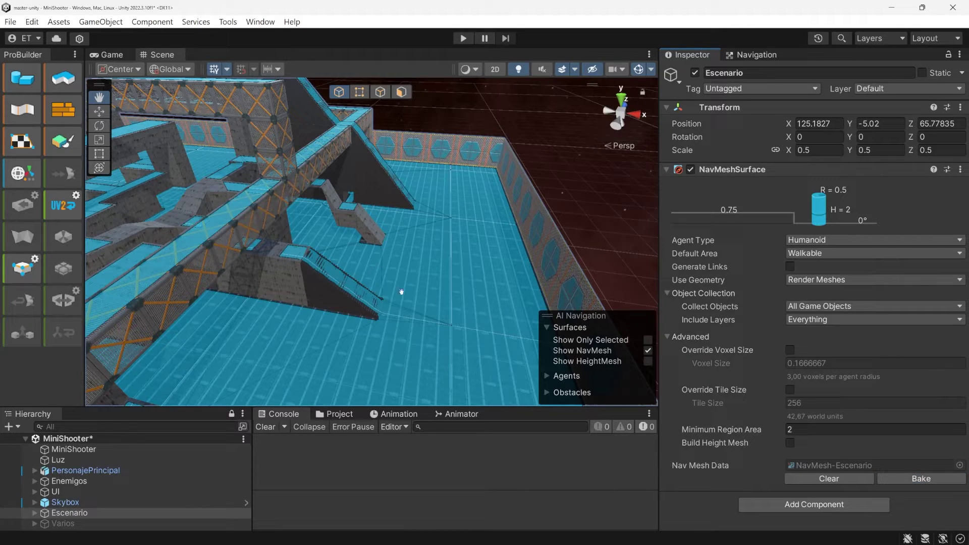
drag(343, 281, 397, 266)
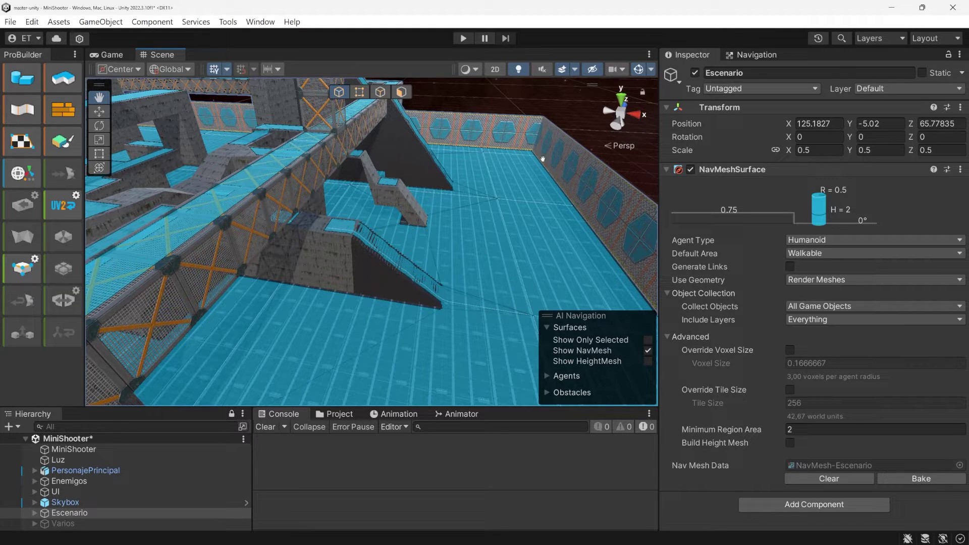
Set the Humanoid agent's step height to 0.001, then clear and rebake the Escenario NavMesh
click(756, 54)
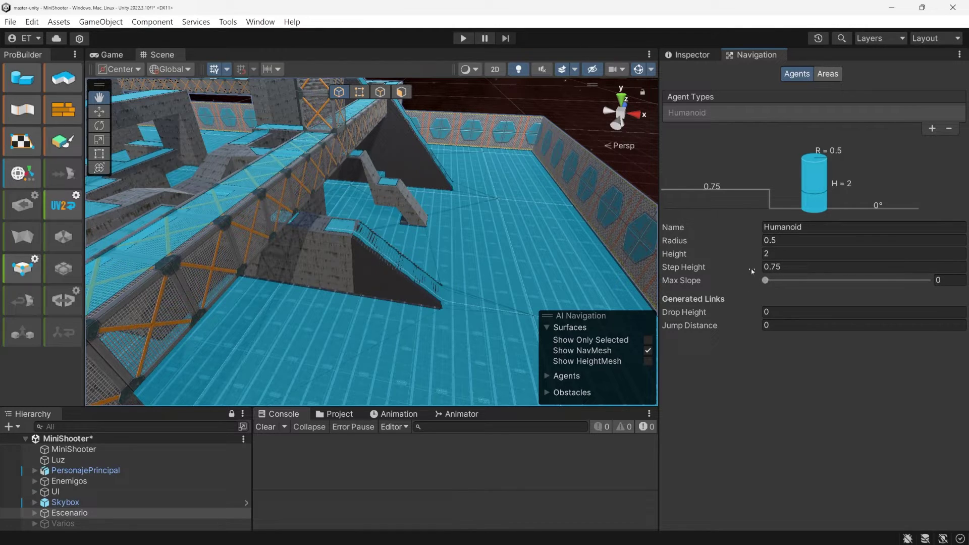
click(796, 269)
text(0.001)
key(Return)
key(ctrl+3)
click(835, 479)
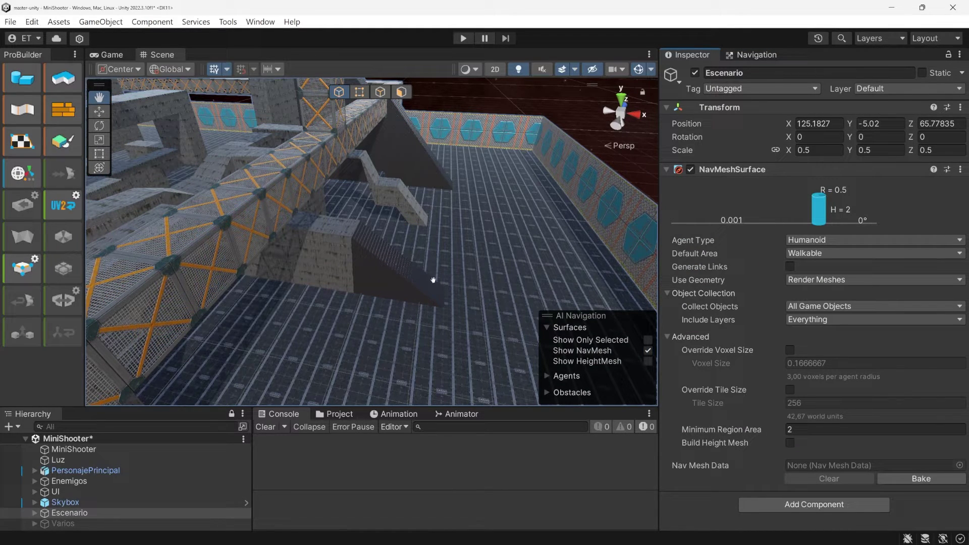
click(921, 479)
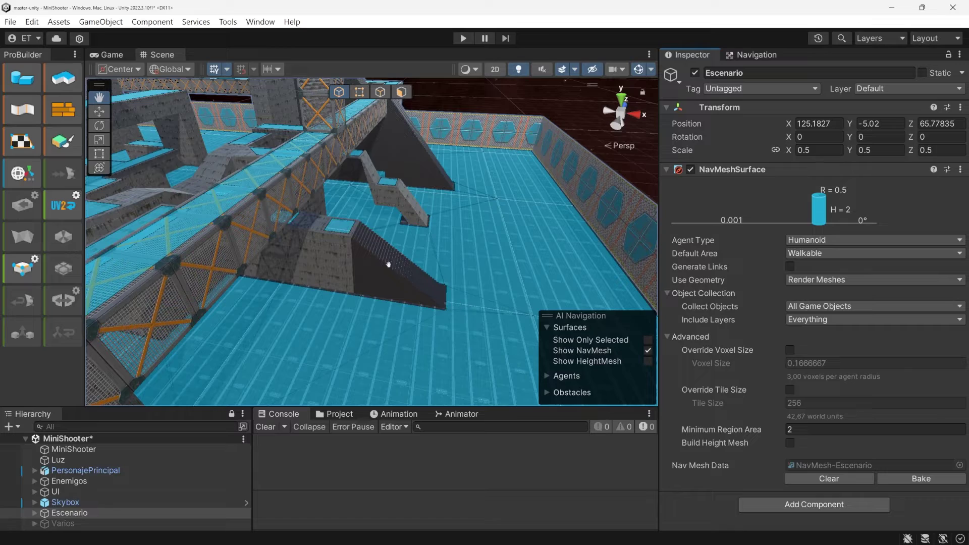
Inspect the rebaked NavMesh up close around the ramps and wall edges
alt+drag(361, 236, 304, 177)
scroll(281, 160, up, 6)
drag(326, 230, 955, 129)
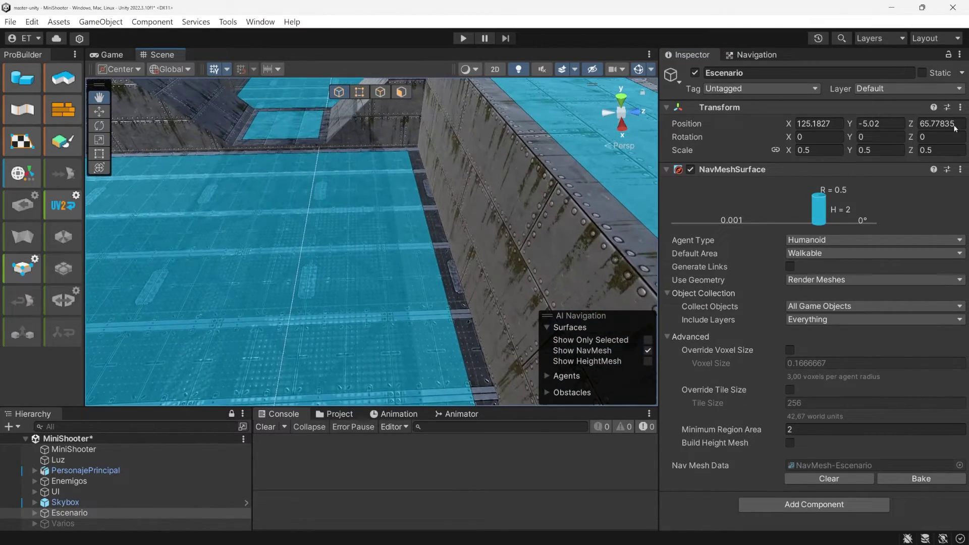
drag(275, 151, 348, 234)
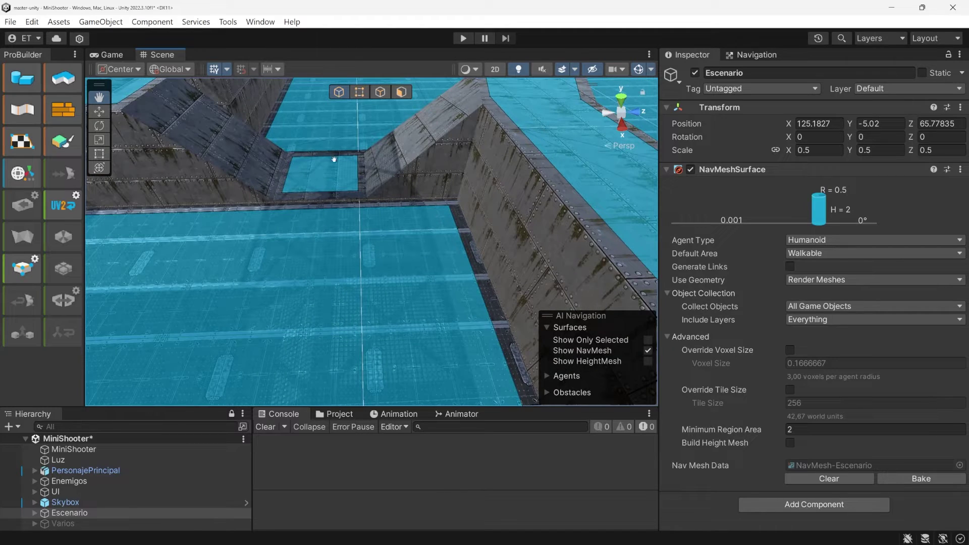
Set the Humanoid agent's step height to 0.45 and rebake the Escenario NavMesh
drag(352, 277, 327, 208)
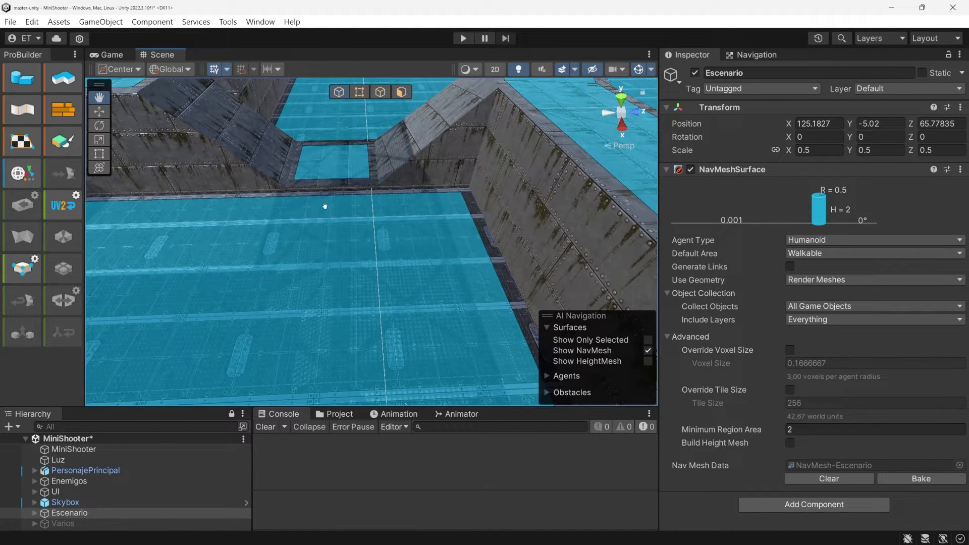
click(760, 54)
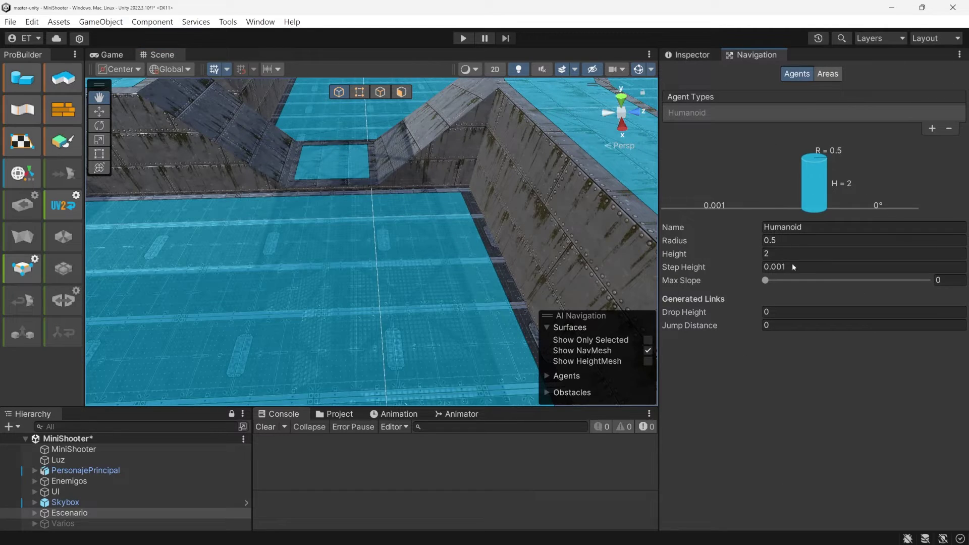
click(755, 268)
text(0.45)
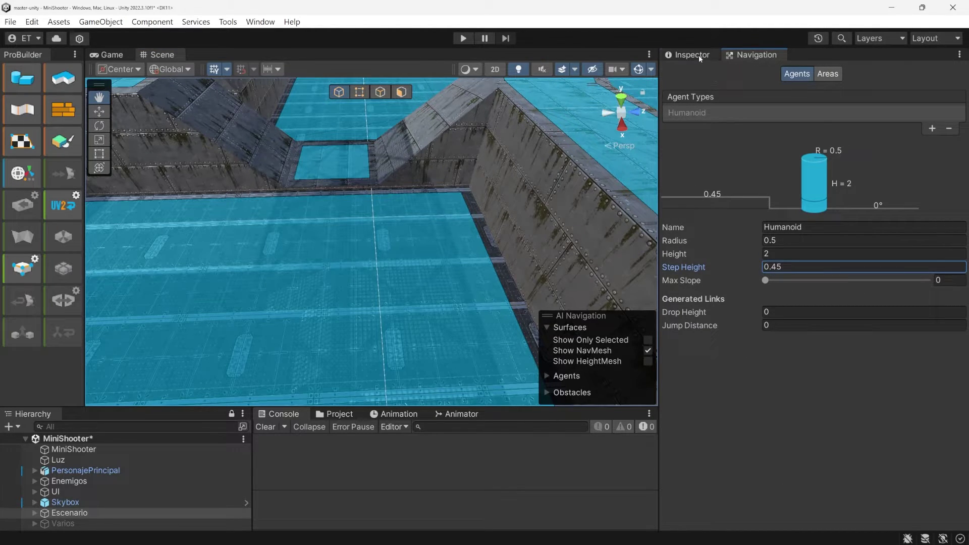
click(699, 56)
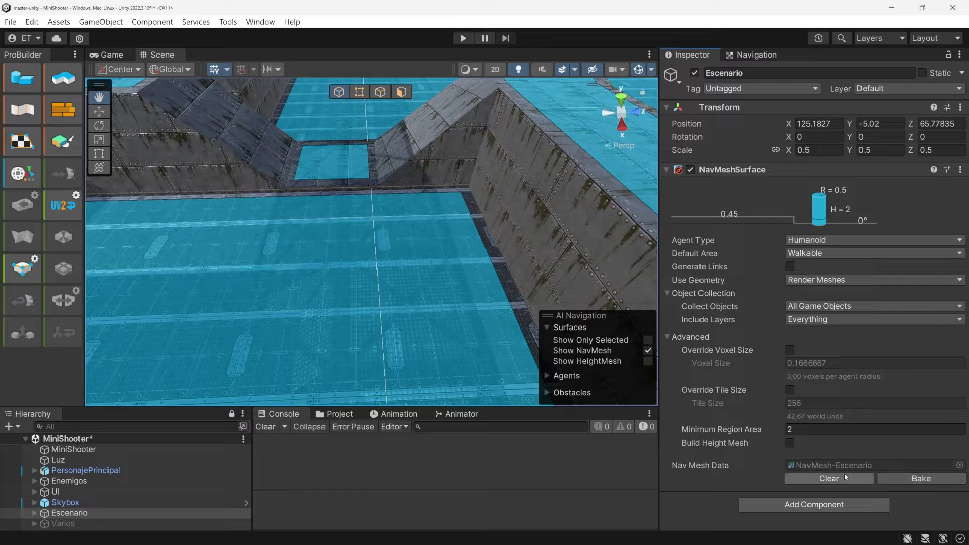
click(921, 478)
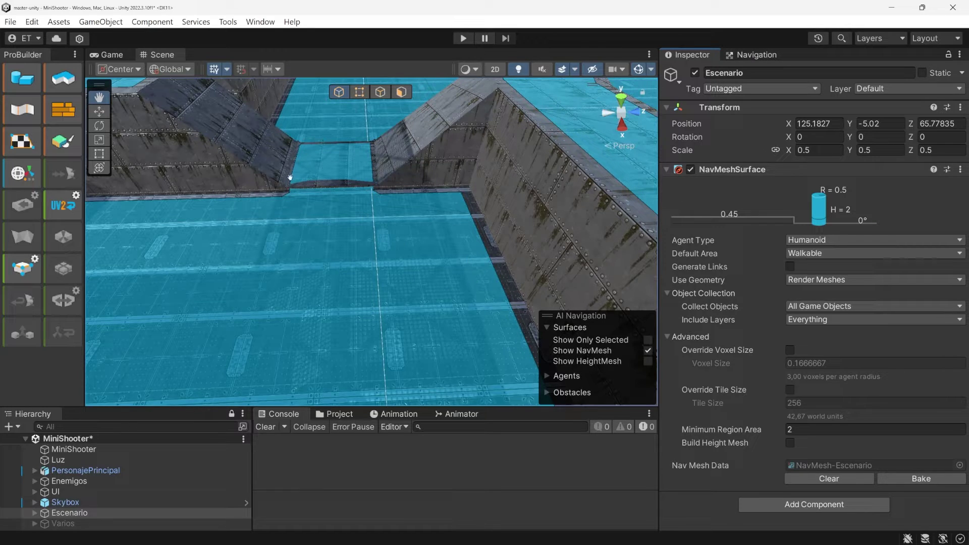
Examine the rebaked NavMesh along the elevated walkway and on the floor around PersonajePrincipal
drag(599, 225, 522, 177)
scroll(522, 177, down, 5)
right_drag(522, 177, 606, 222)
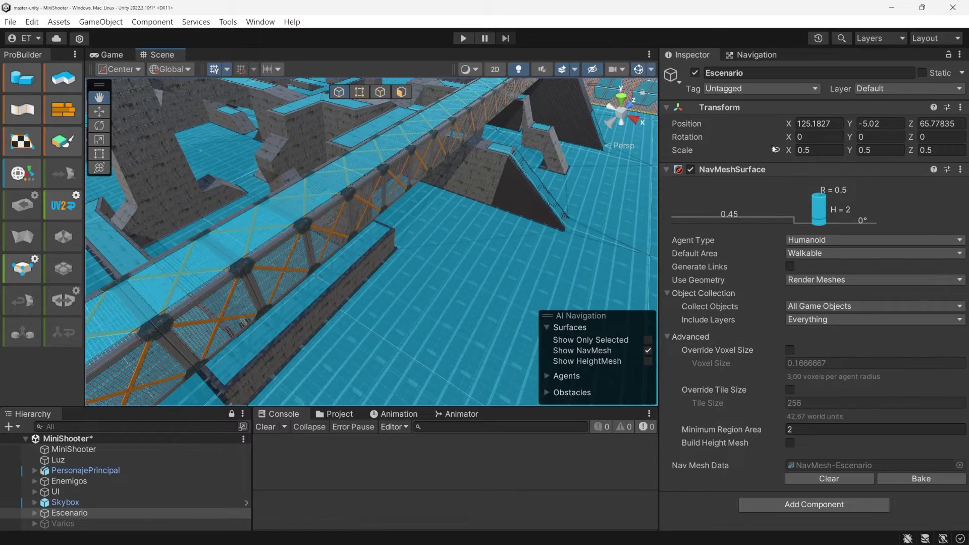
mouse_move(187, 182)
right_down()
mouse_move(298, 166)
mouse_move(953, 163)
mouse_move(184, 192)
right_up()
click(777, 55)
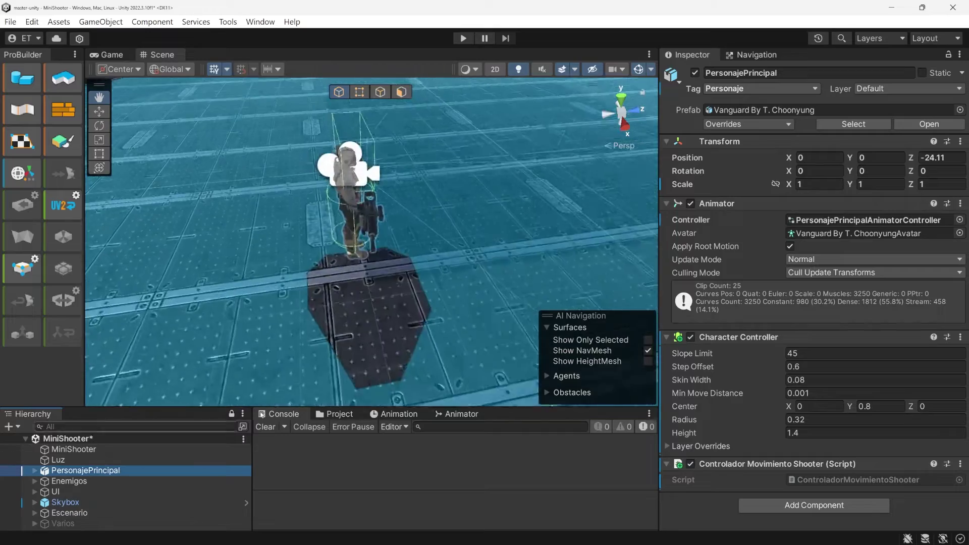
right_drag(439, 299, 547, 236)
scroll(457, 253, down, 3)
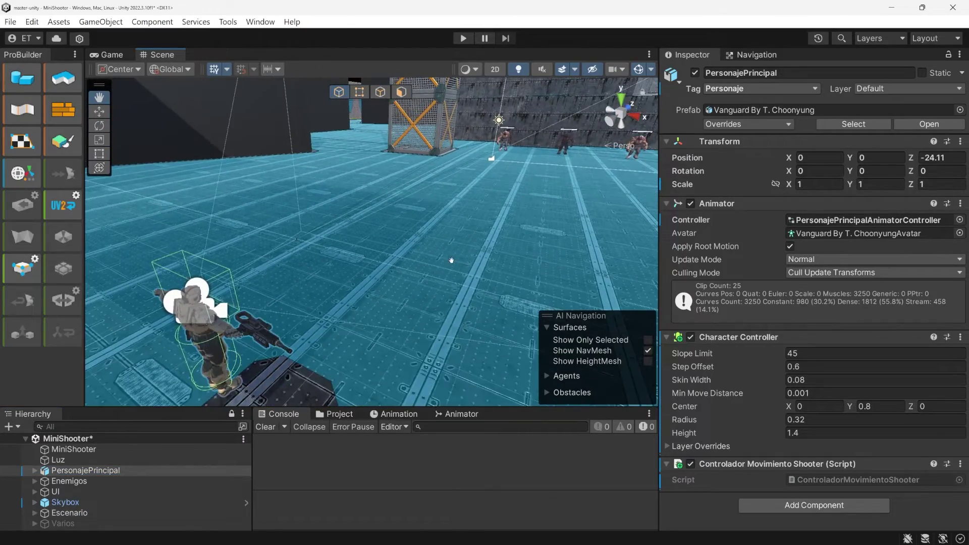
right_drag(442, 282, 375, 259)
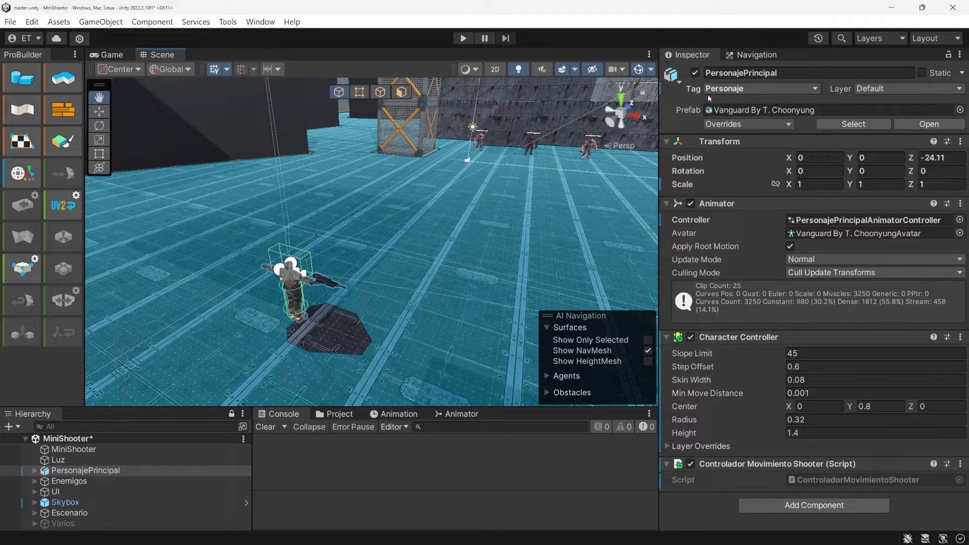
Clear and rebake the Escenario NavMesh with PersonajePrincipal temporarily deactivated, and reactivate the character
click(115, 511)
click(85, 470)
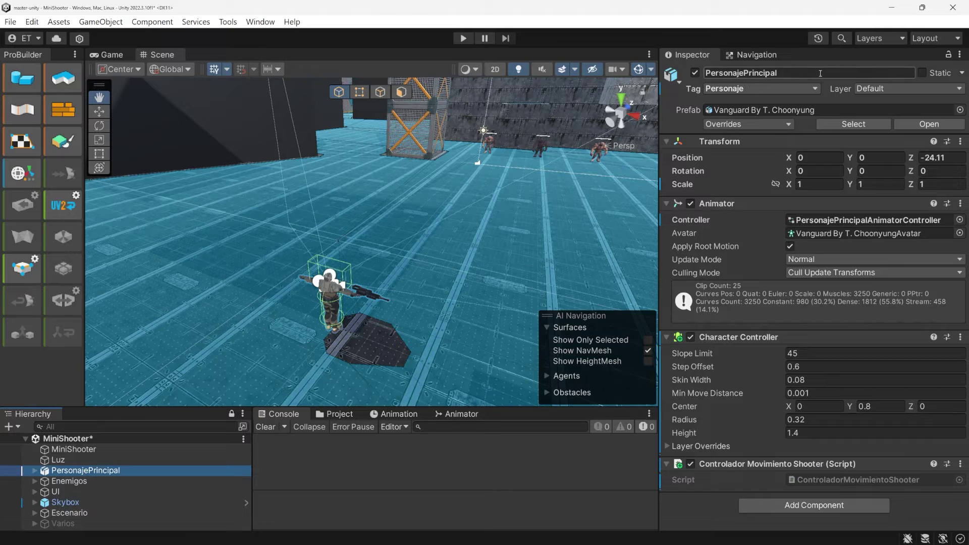
click(696, 73)
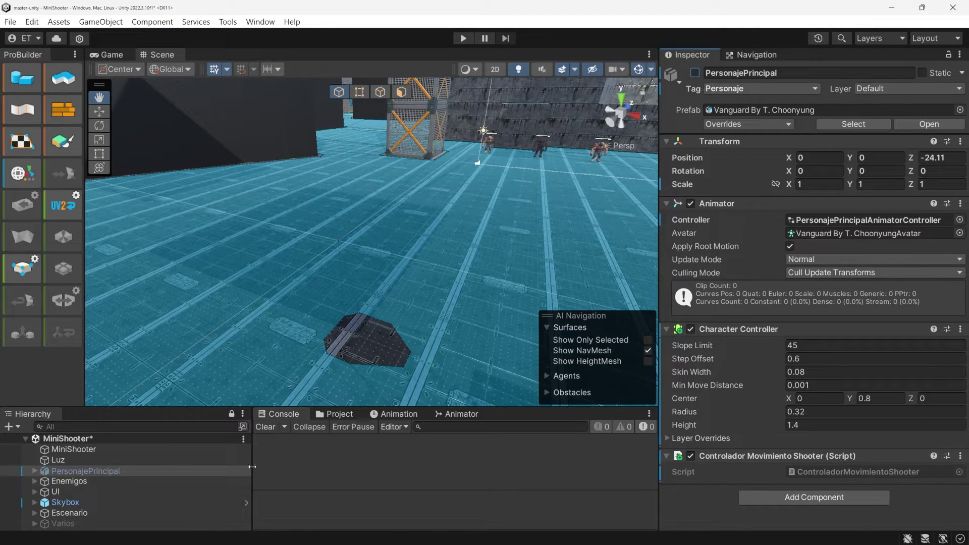
click(166, 513)
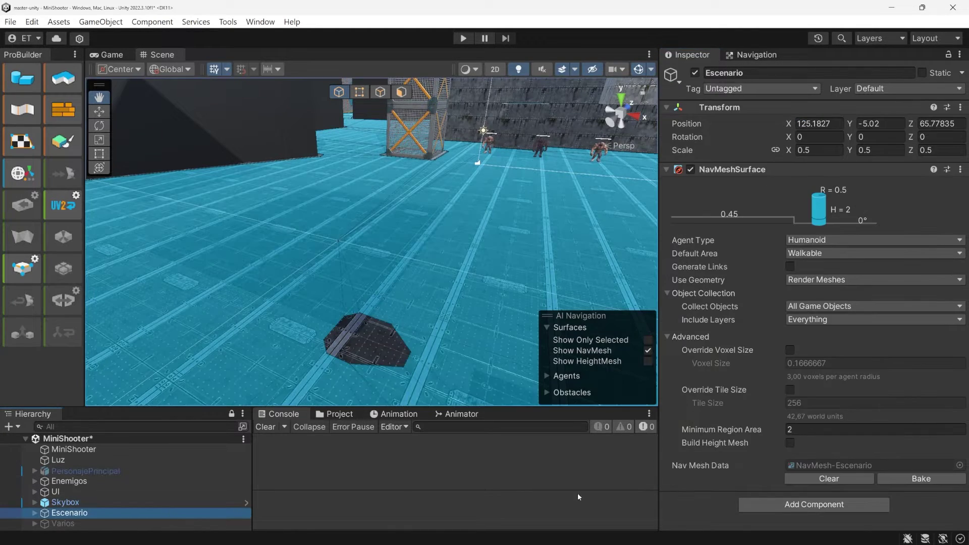
click(832, 479)
click(923, 480)
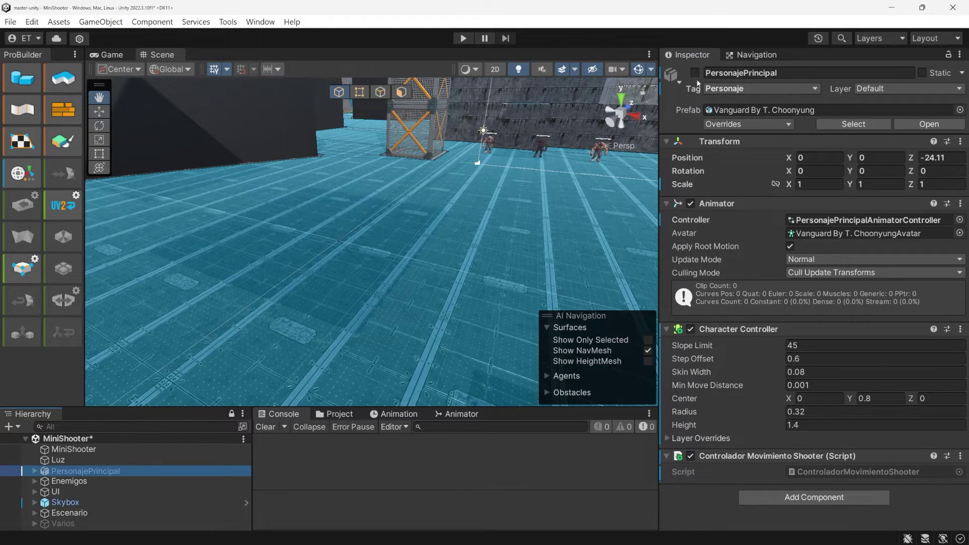
click(695, 73)
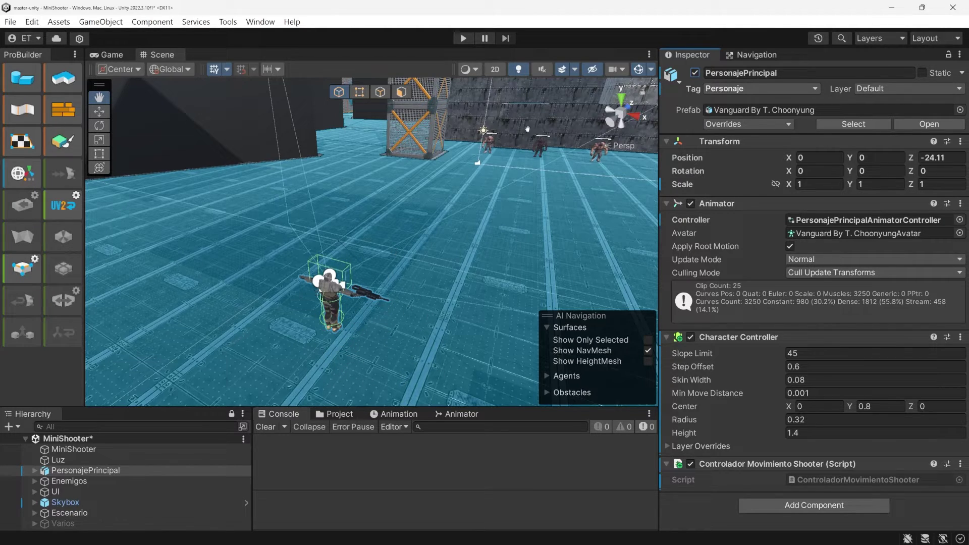
Set the Escenario NavMeshSurface to collect objects from the Current Object Hierarchy, and clear and rebake its NavMesh
click(141, 513)
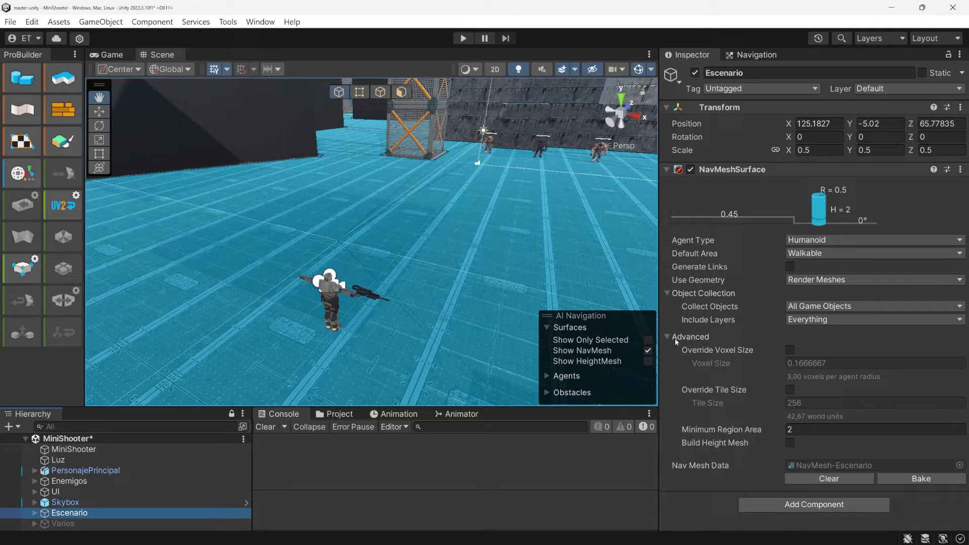
click(671, 337)
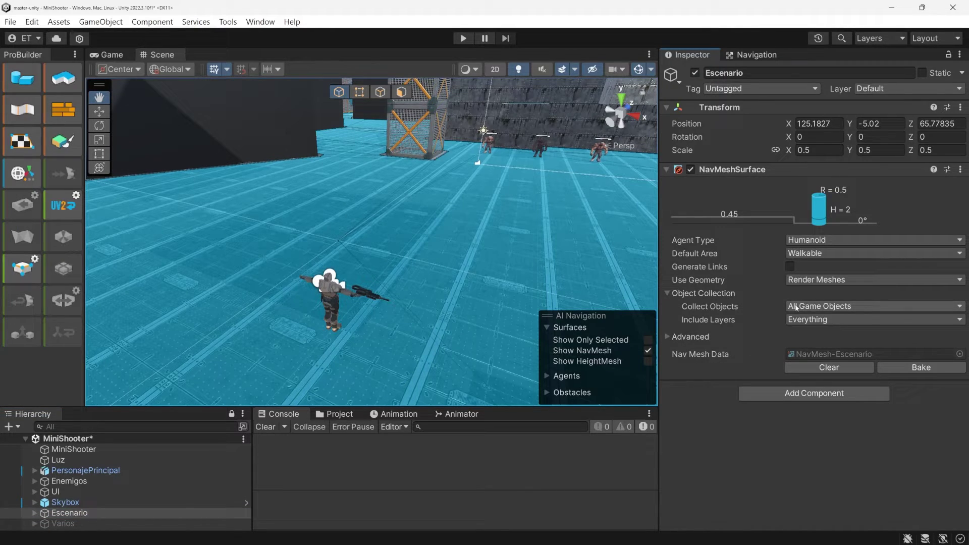
click(819, 307)
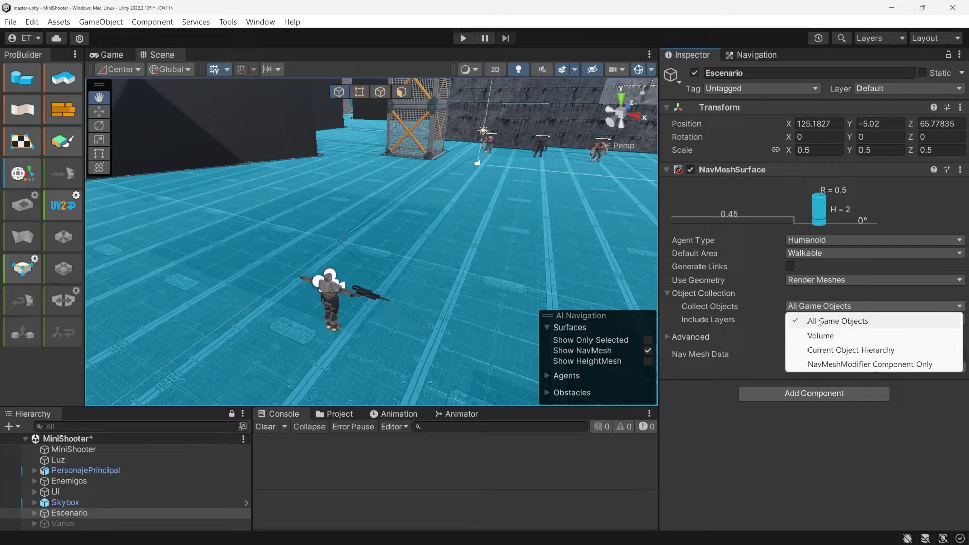
click(820, 351)
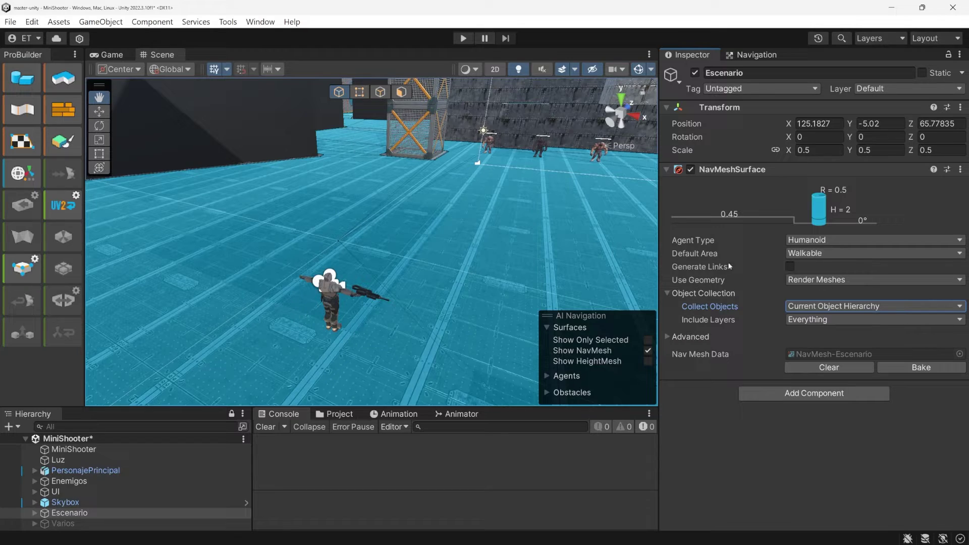
click(851, 370)
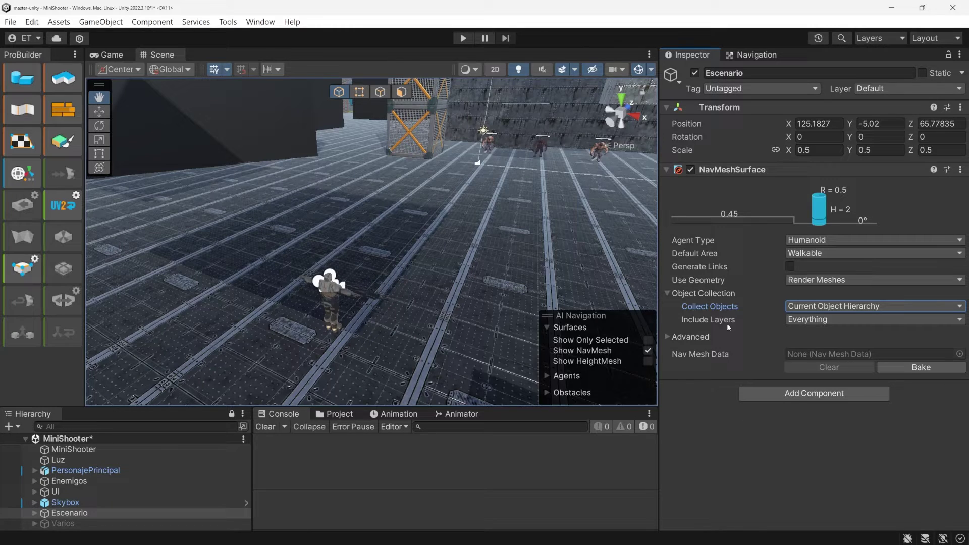
click(932, 372)
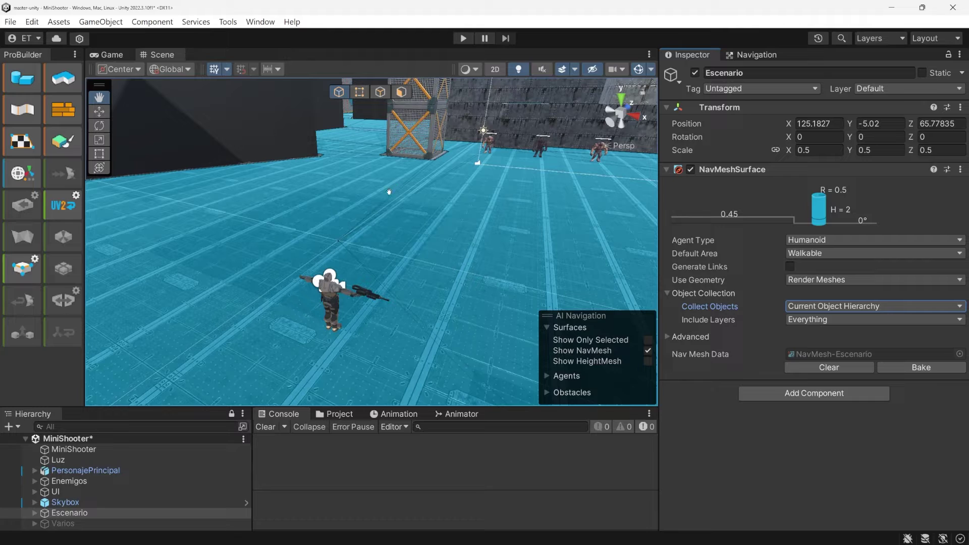
Examine the rebaked NavMesh from above across the level's walkways, blocks and platforms
right_drag(377, 201, 411, 318)
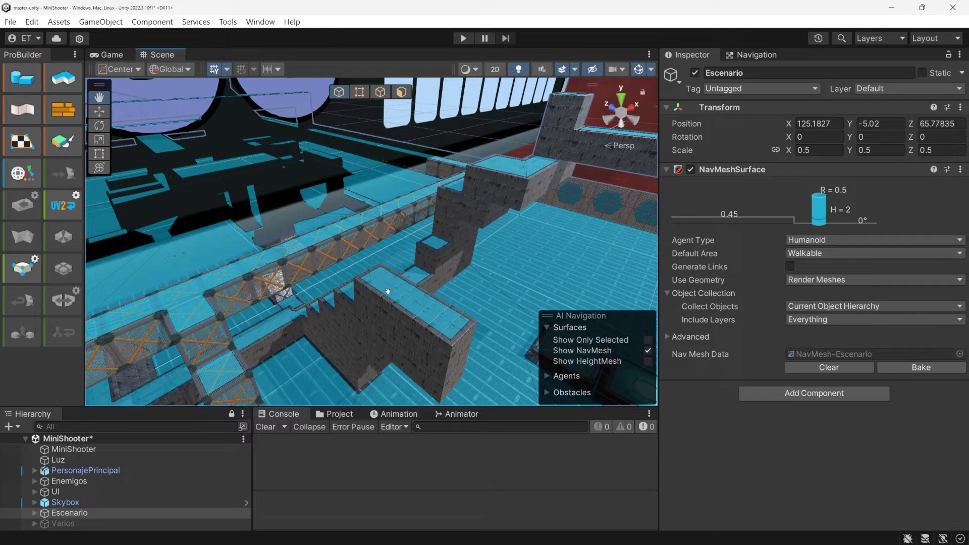
scroll(454, 300, up, 3)
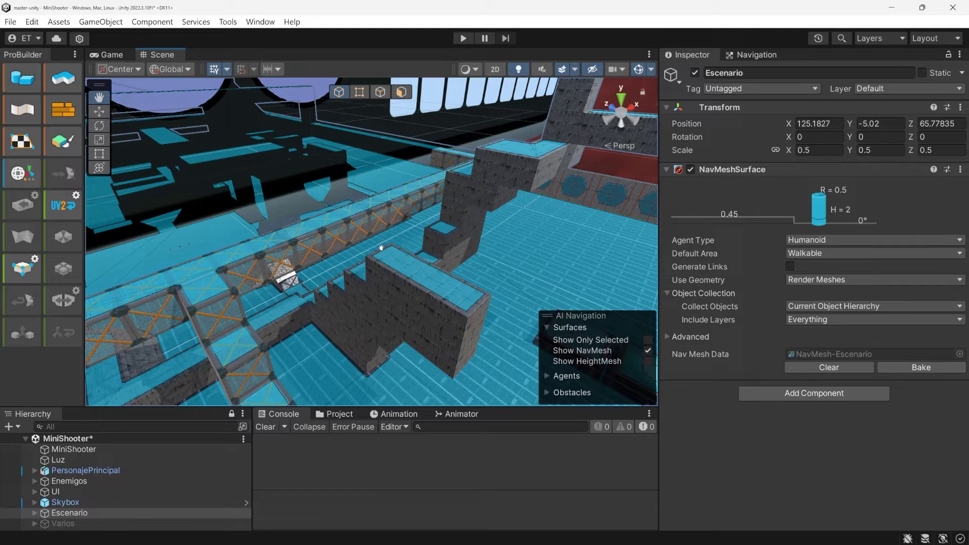
scroll(423, 300, down, 3)
right_drag(424, 301, 287, 308)
drag(293, 291, 427, 302)
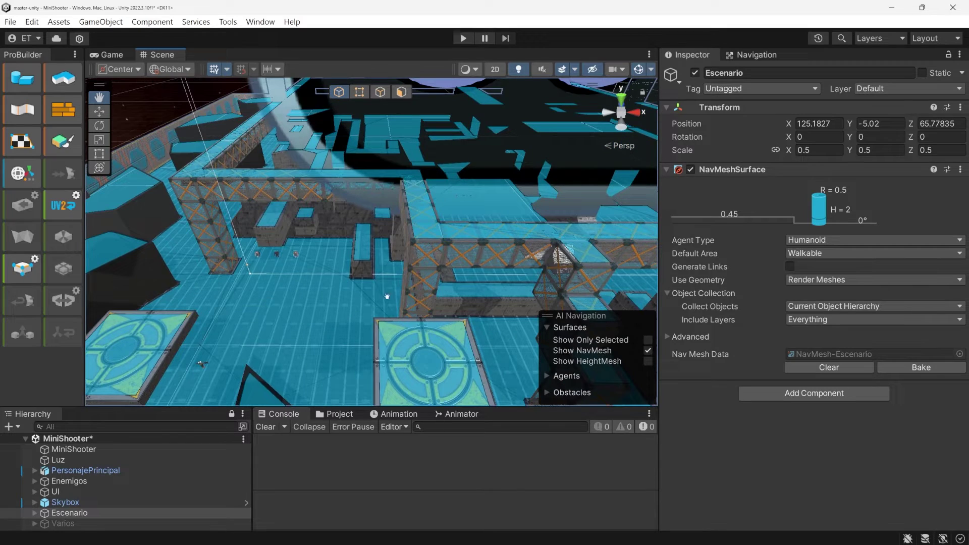
Switch to the Google Slides presentation and present the NavMesh Agent slide full screen
key(alt+Tab)
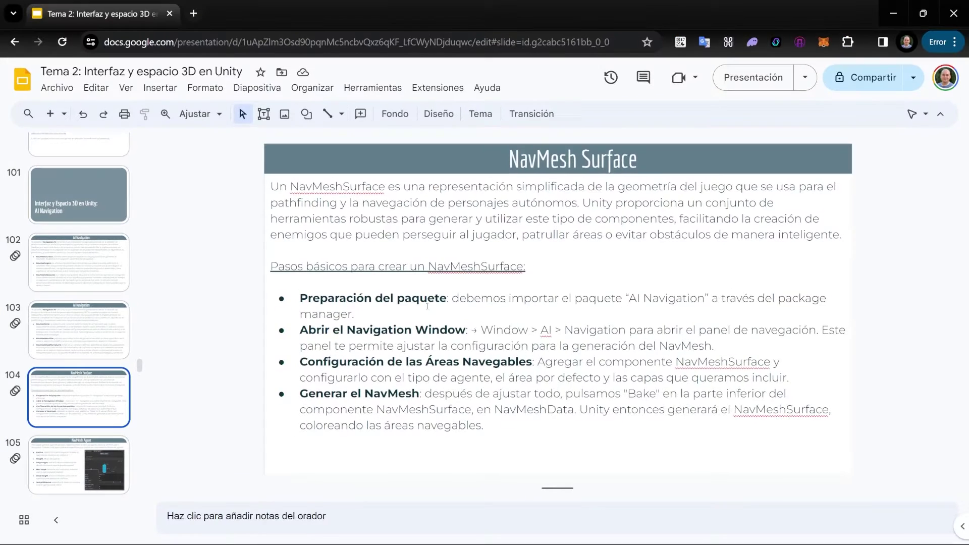
click(83, 460)
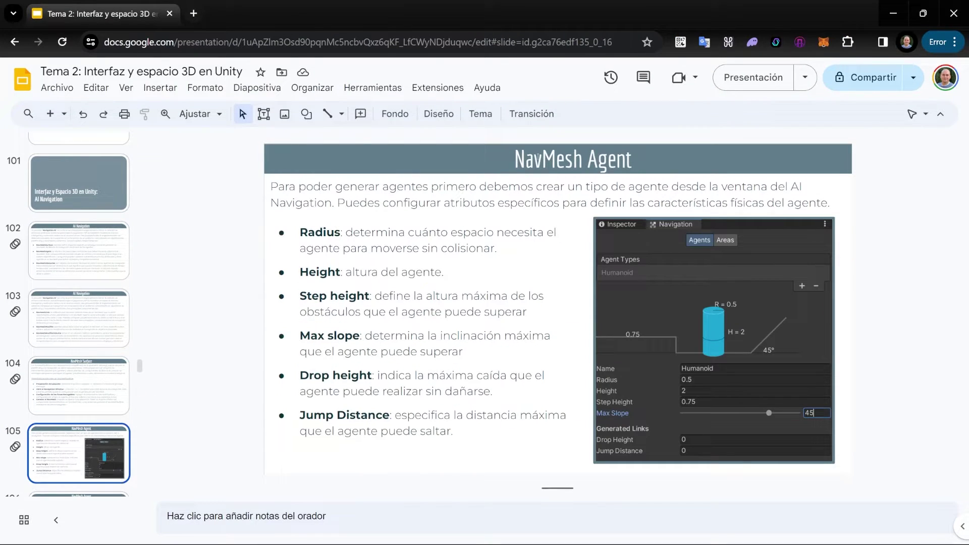
click(777, 87)
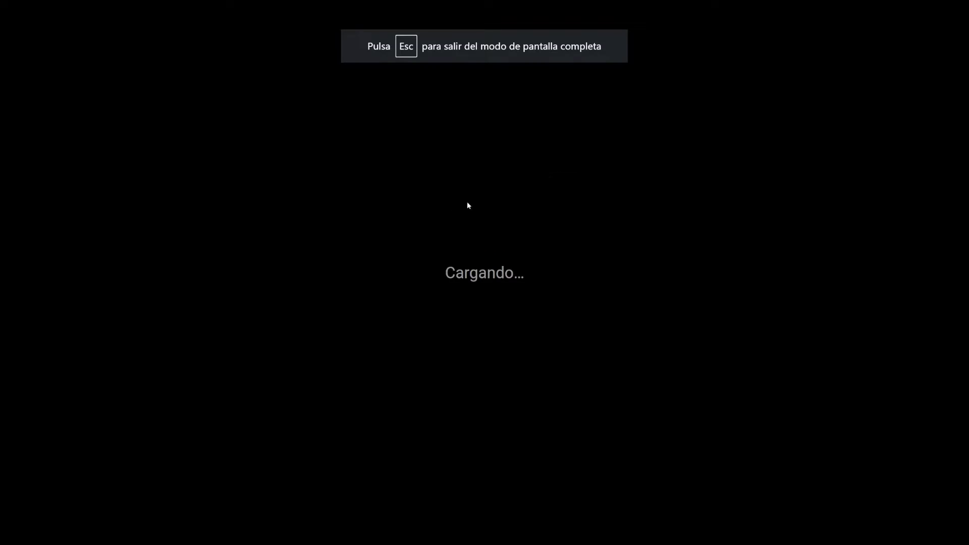
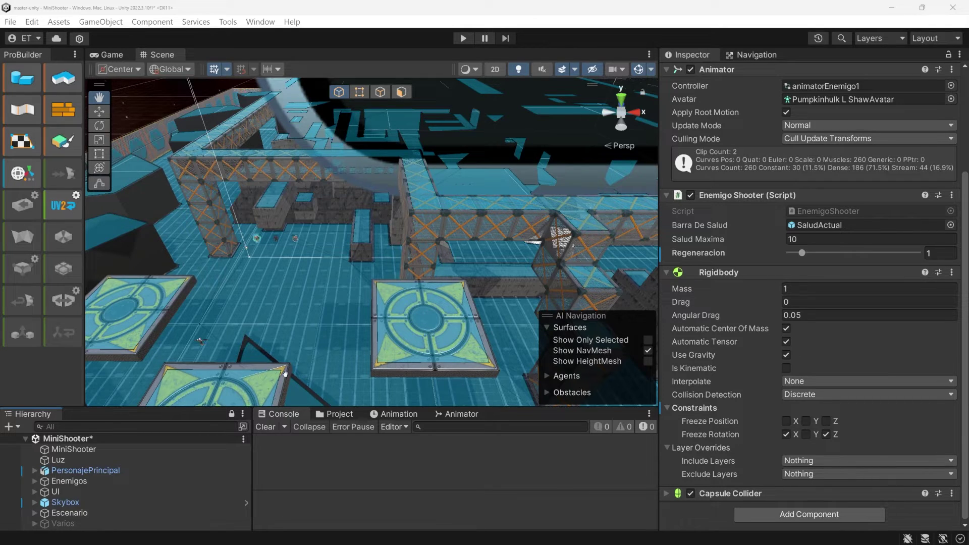
Add a Nav Mesh Agent component to Enemigo1 in the Enemigos group
click(92, 514)
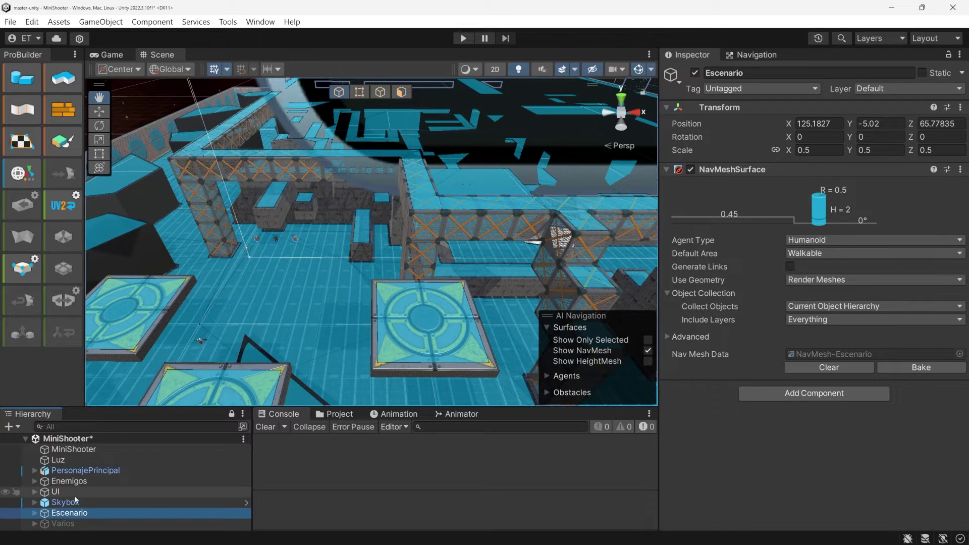
click(35, 482)
click(101, 492)
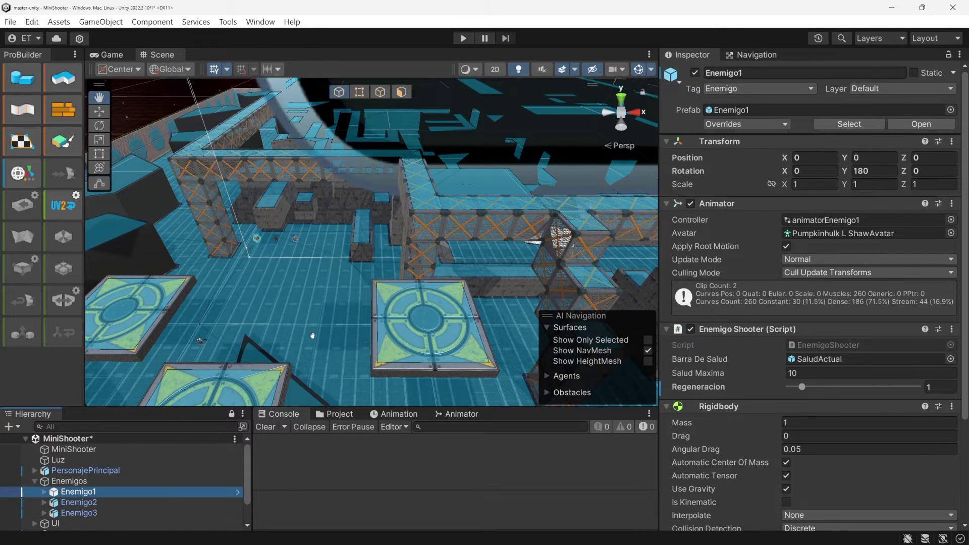
key(f)
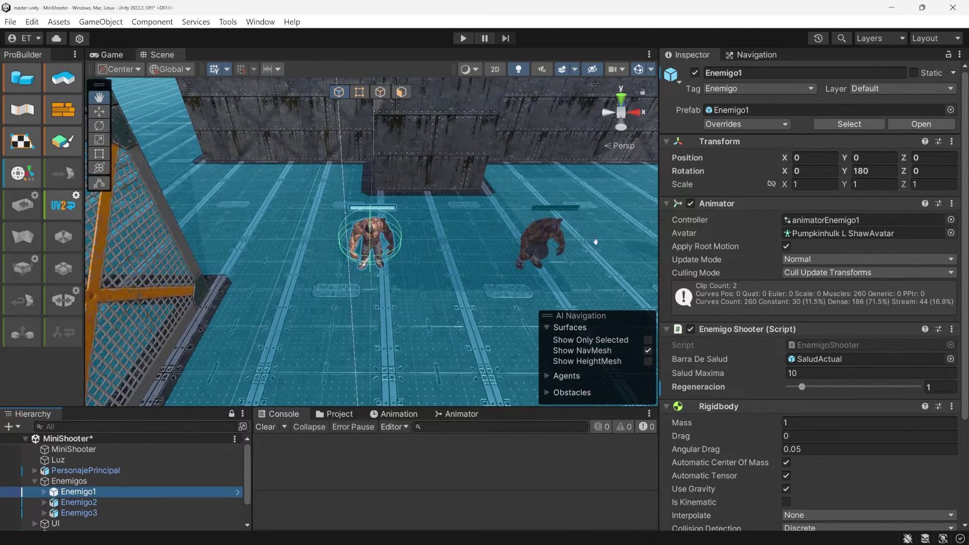
click(668, 408)
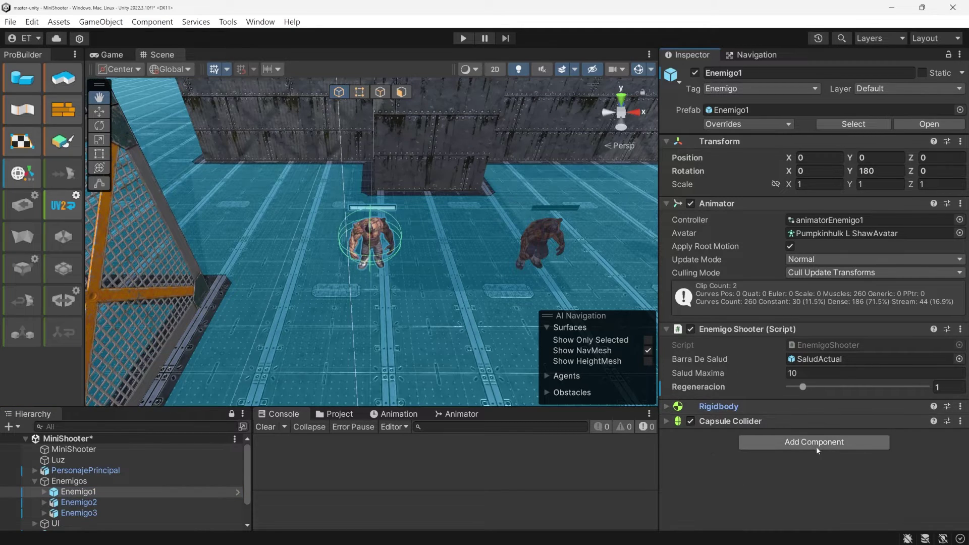
click(815, 446)
text(n)
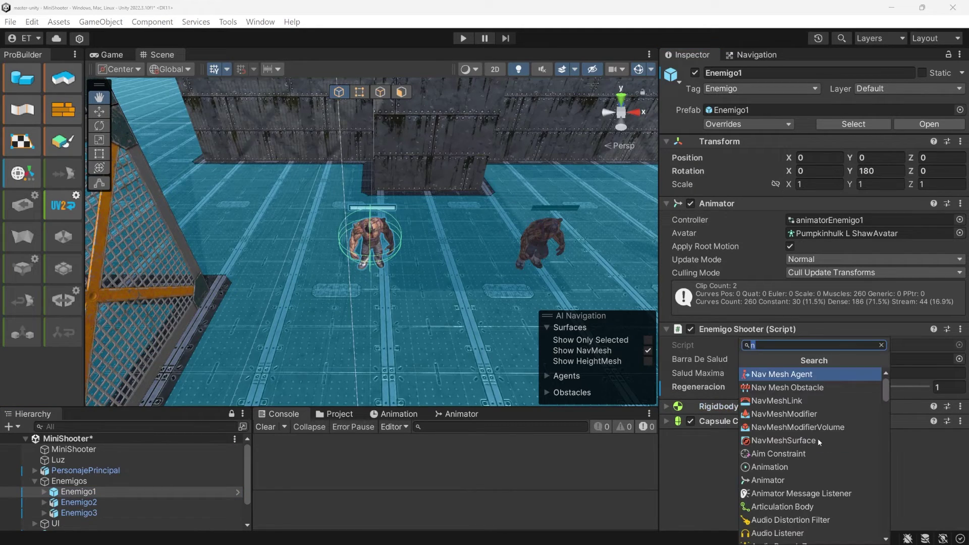
click(820, 373)
Review the agent type, steering, obstacle avoidance and path finding settings of Enemigo1's Nav Mesh Agent
click(840, 295)
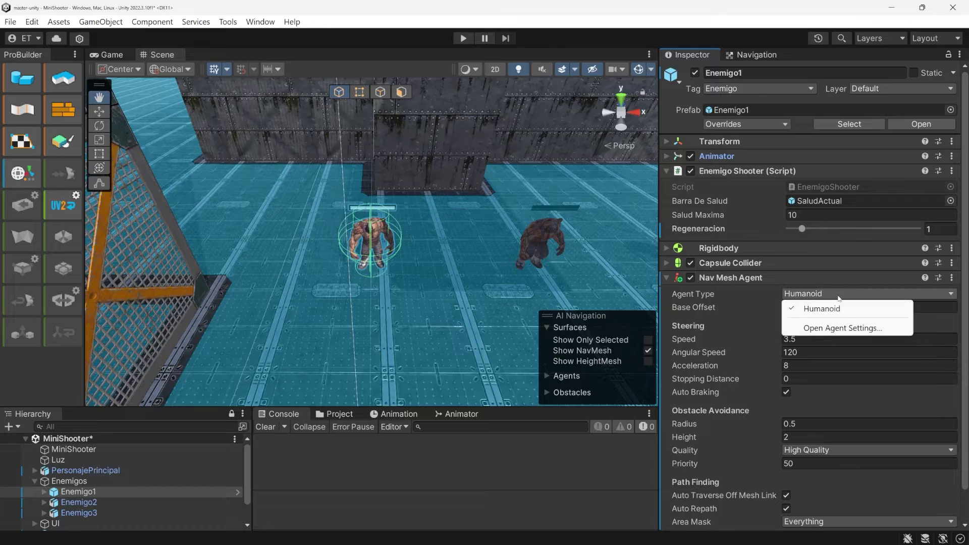
click(749, 54)
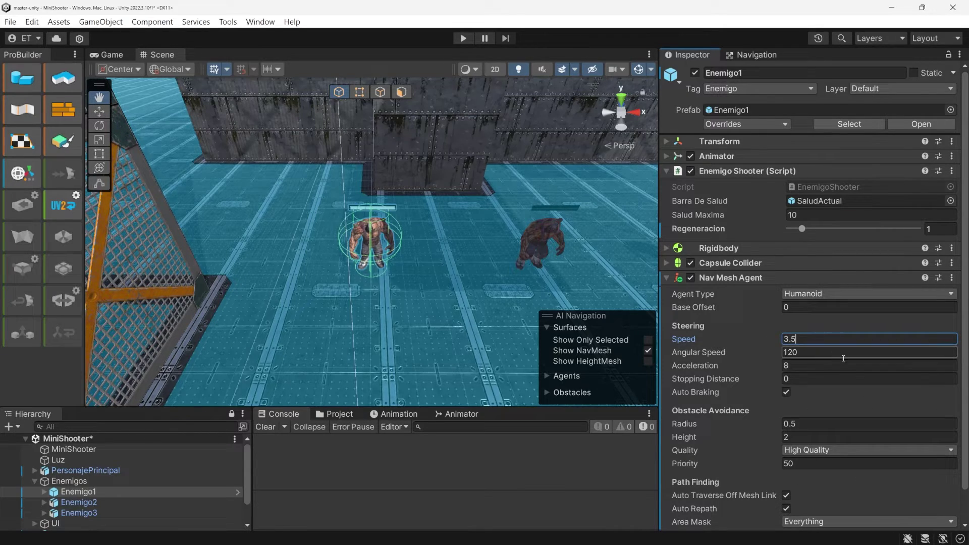
scroll(694, 372, down, 1)
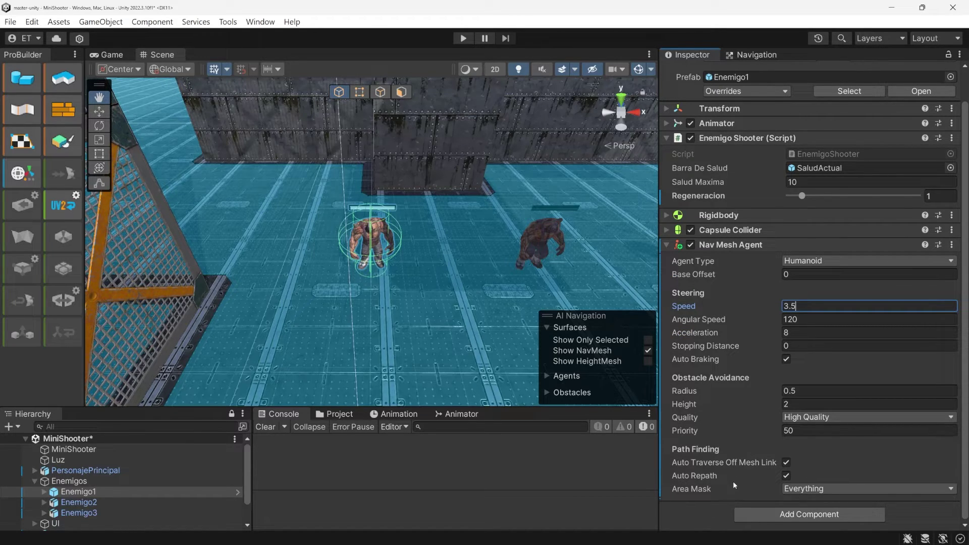
Add a Nav Mesh Agent to Enemigo2, set its speed to 2 and disable Auto Traverse Off Mesh Link
click(132, 501)
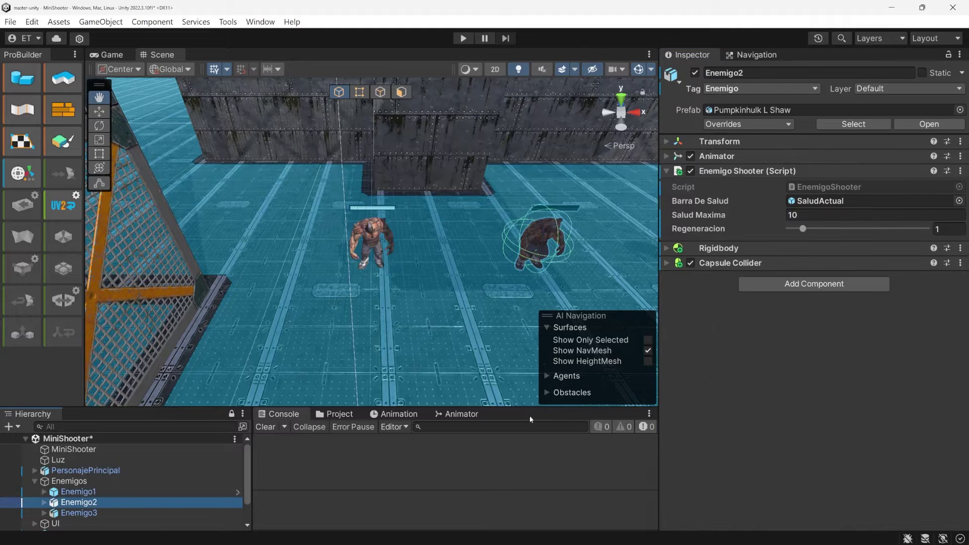
click(813, 284)
text(n)
click(815, 328)
click(816, 339)
text(5)
key(BackSpace)
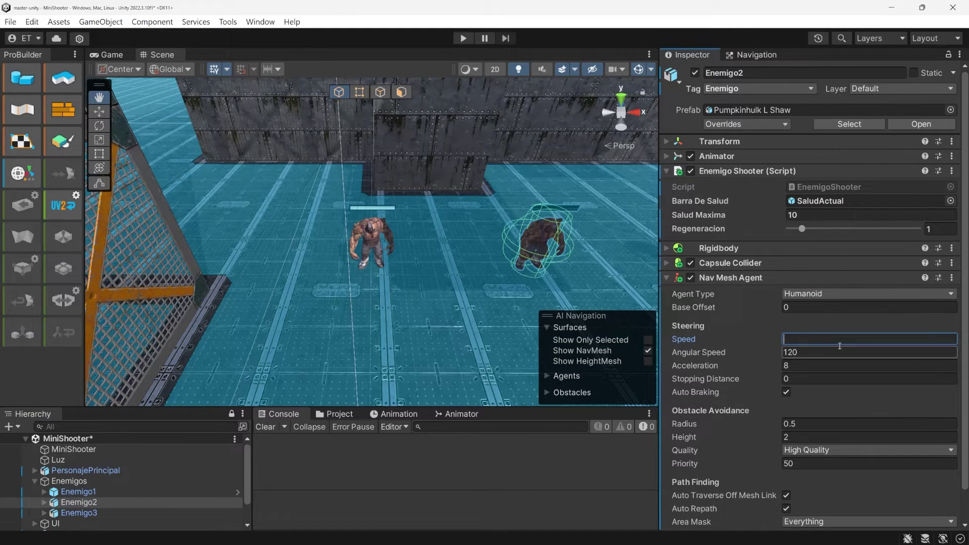
text(2)
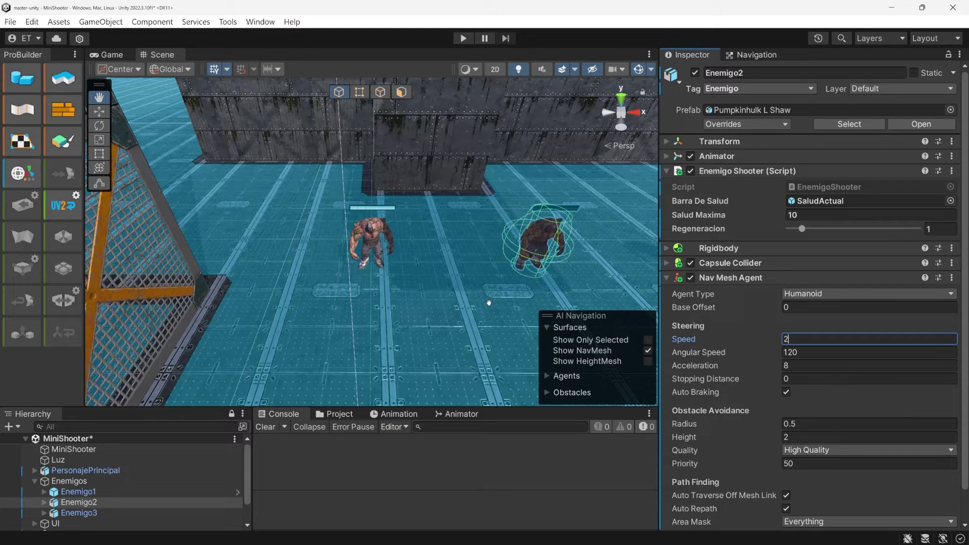
click(786, 496)
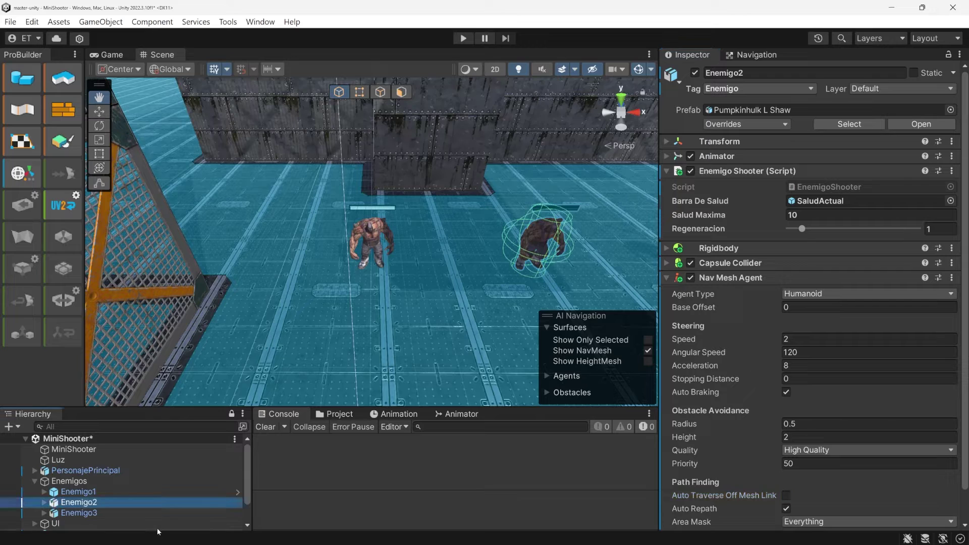
Give Enemigo3 a Nav Mesh Agent with speed 2 and Auto Traverse Off Mesh Link disabled
click(168, 513)
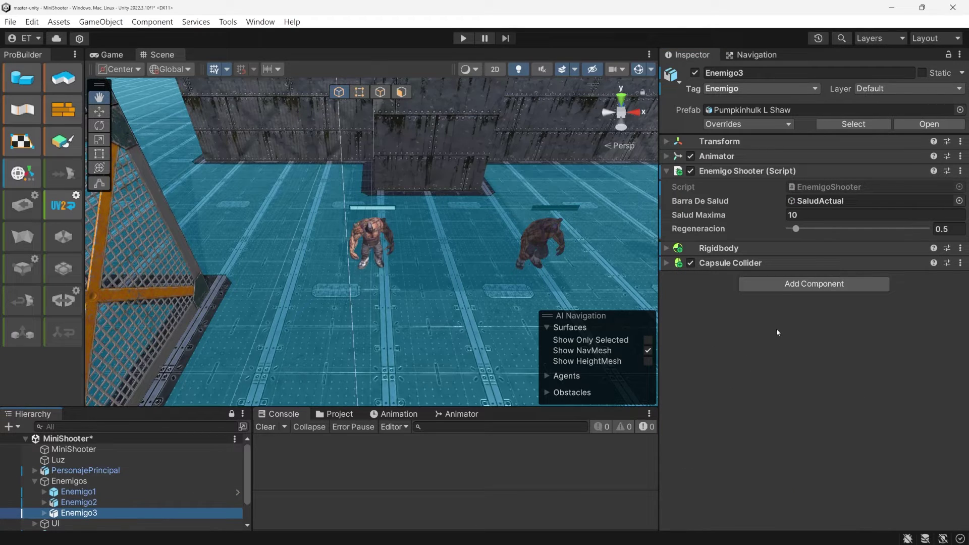
click(807, 283)
text(n)
click(847, 328)
click(804, 340)
text(2)
scroll(810, 415, down, 2)
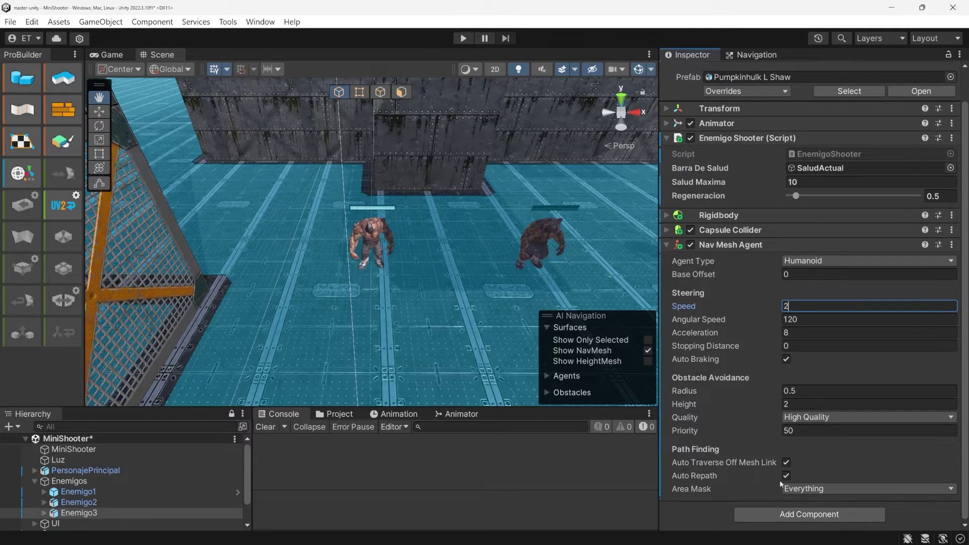
click(786, 462)
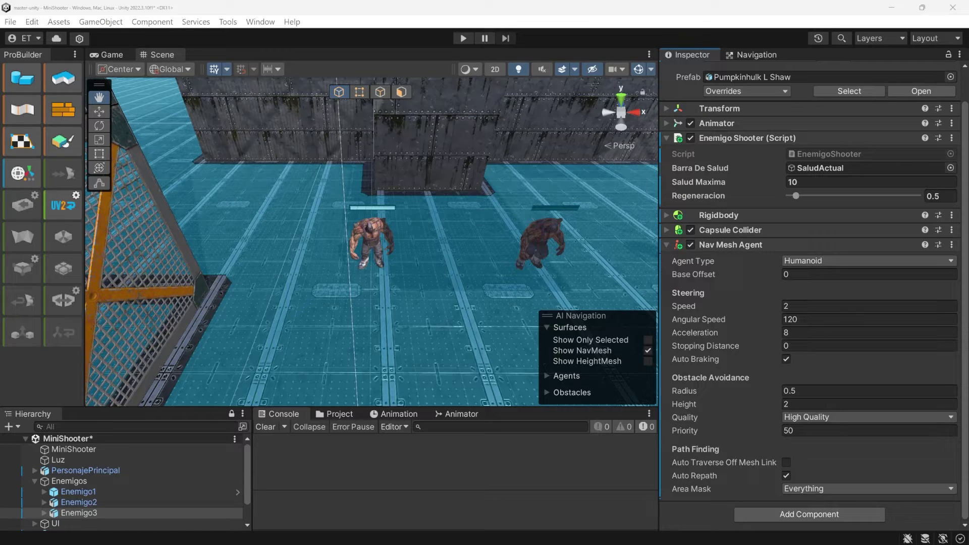
Switch to Visual Studio and examine EnemigoShooter's Update method, from health regeneration and LookAt to the distance check and MoveTowards movement
key(alt+Tab)
scroll(498, 361, down, 10)
scroll(498, 361, up, 2)
scroll(498, 361, down, 3)
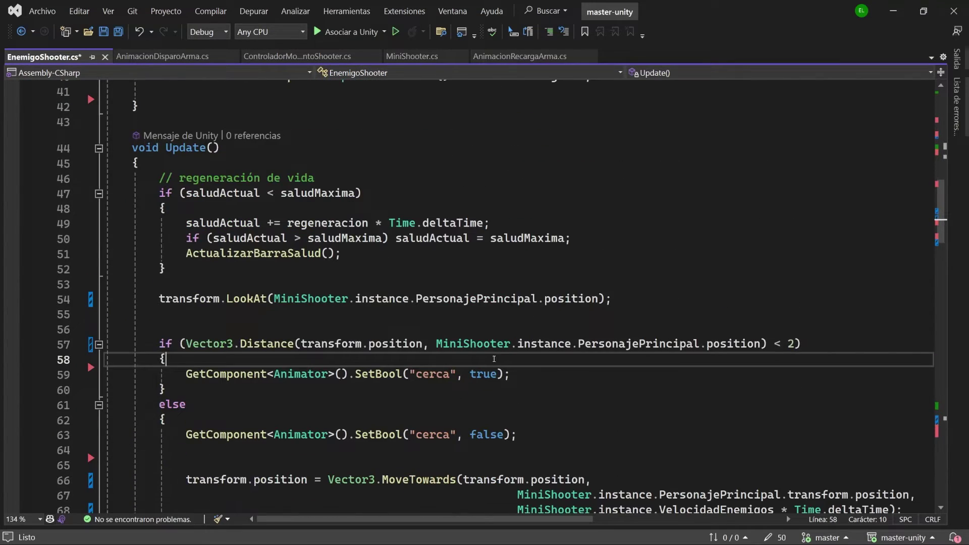
drag(153, 176, 246, 273)
drag(160, 298, 624, 304)
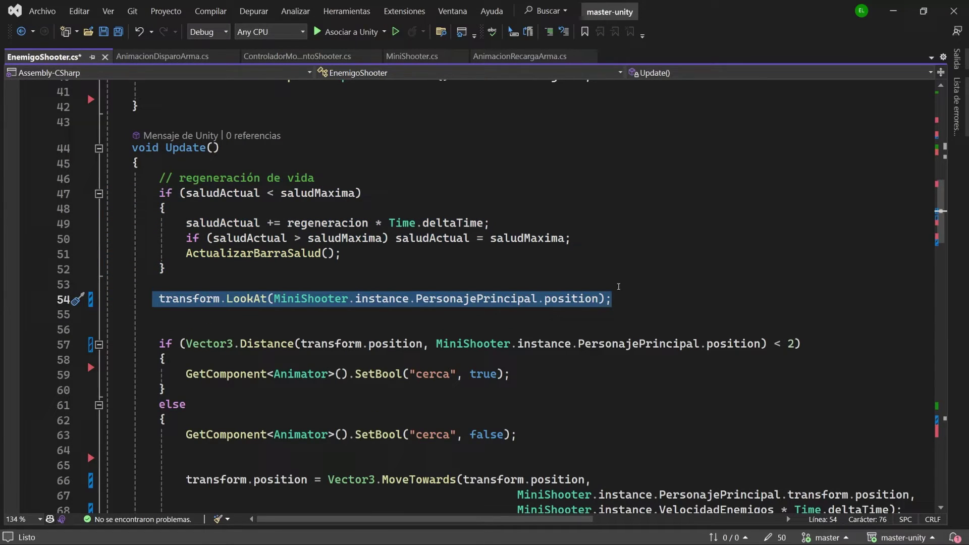
scroll(472, 311, down, 2)
drag(153, 255, 234, 429)
click(263, 273)
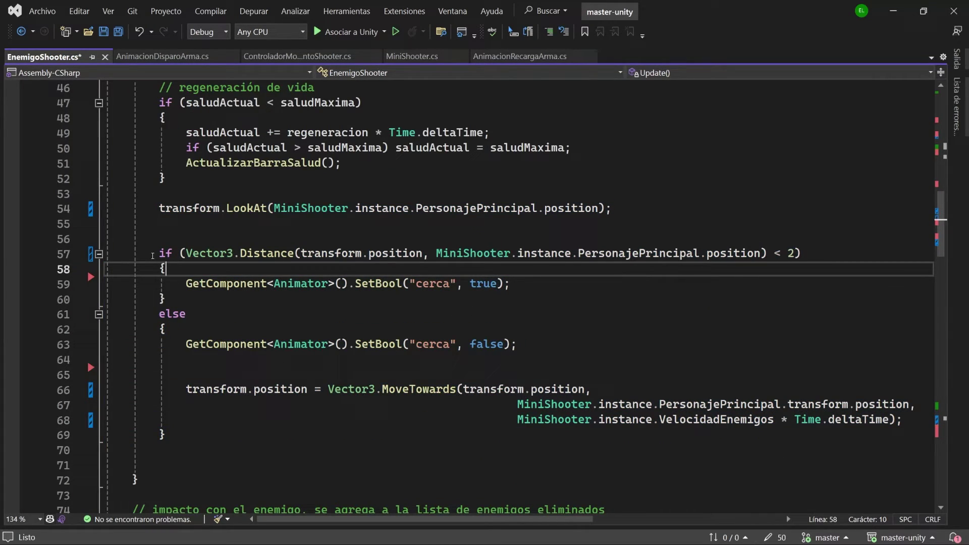
drag(147, 255, 208, 298)
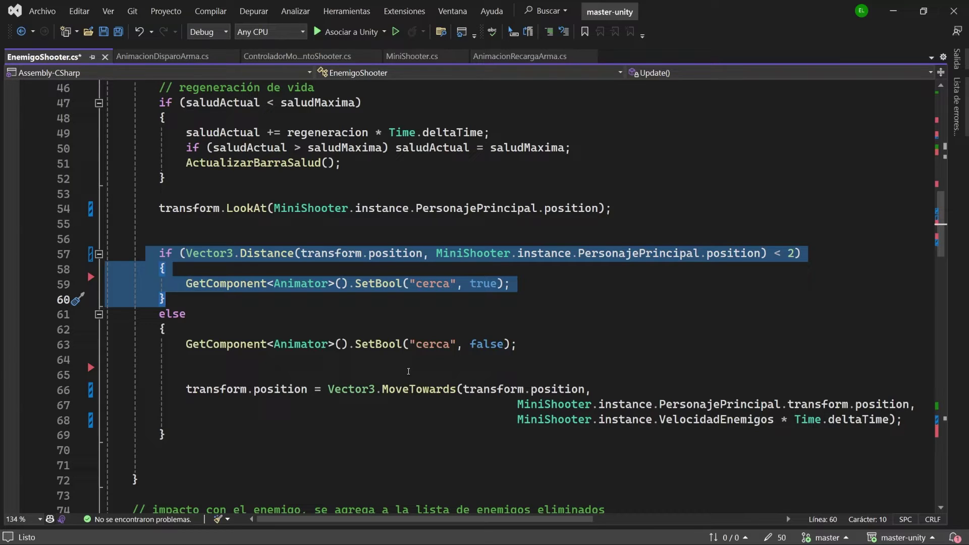
drag(172, 345, 583, 345)
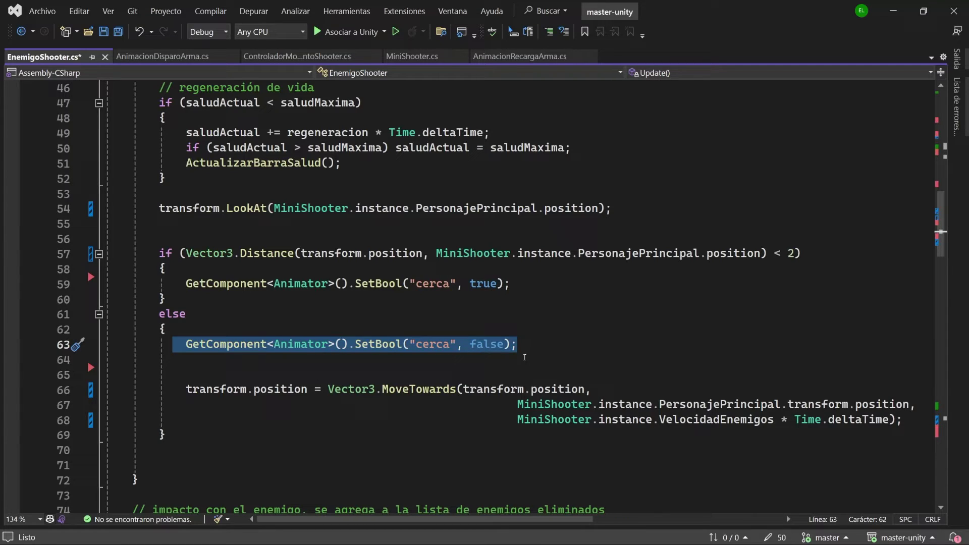
drag(185, 389, 915, 419)
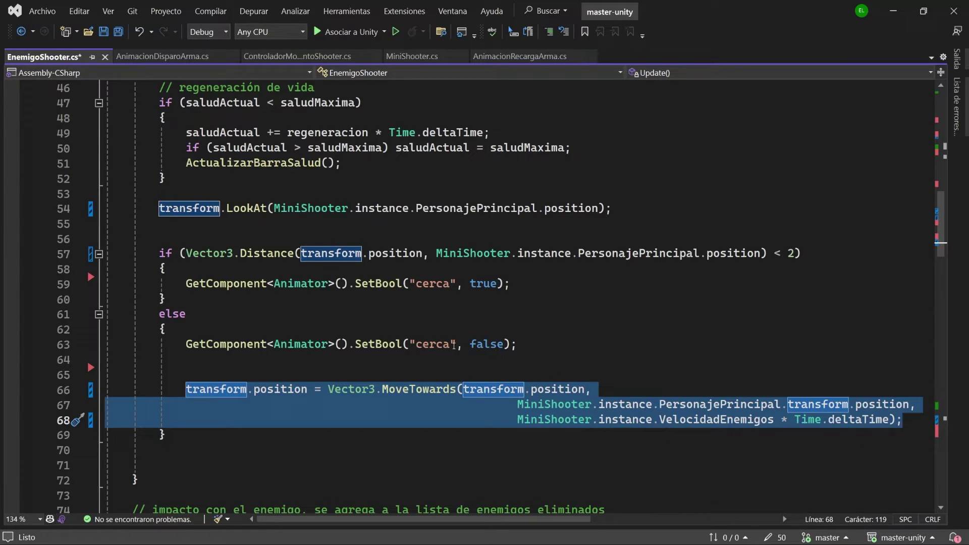
Review the NavMeshAgent field agente and its GetComponent assignment in the Start method of EnemigoShooter
key(ctrl+z)
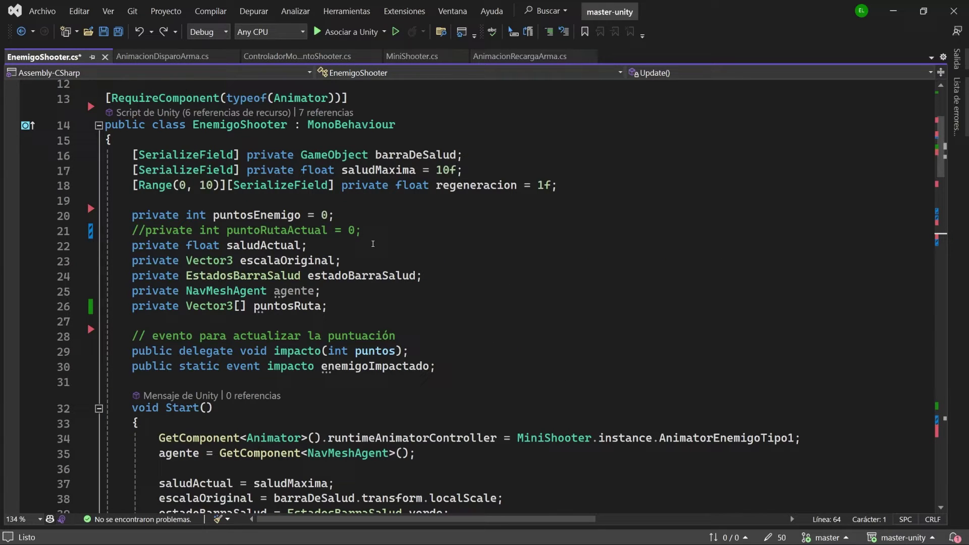
scroll(376, 262, down, 6)
scroll(385, 303, up, 5)
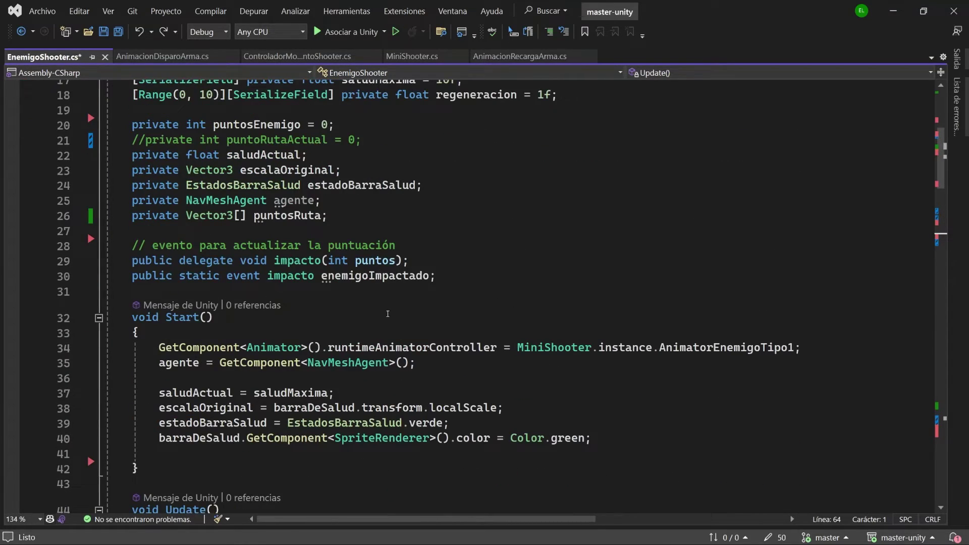
drag(332, 203, 133, 200)
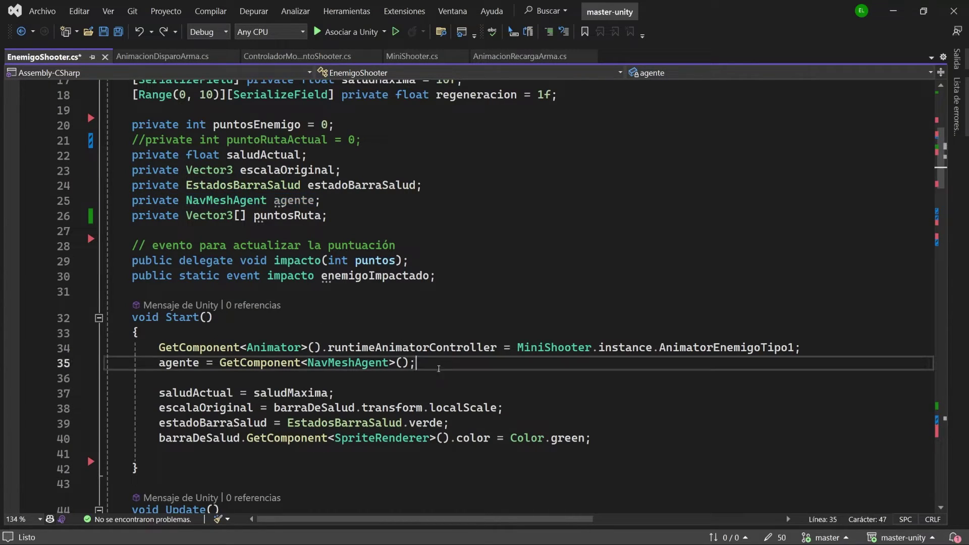
drag(415, 362, 163, 363)
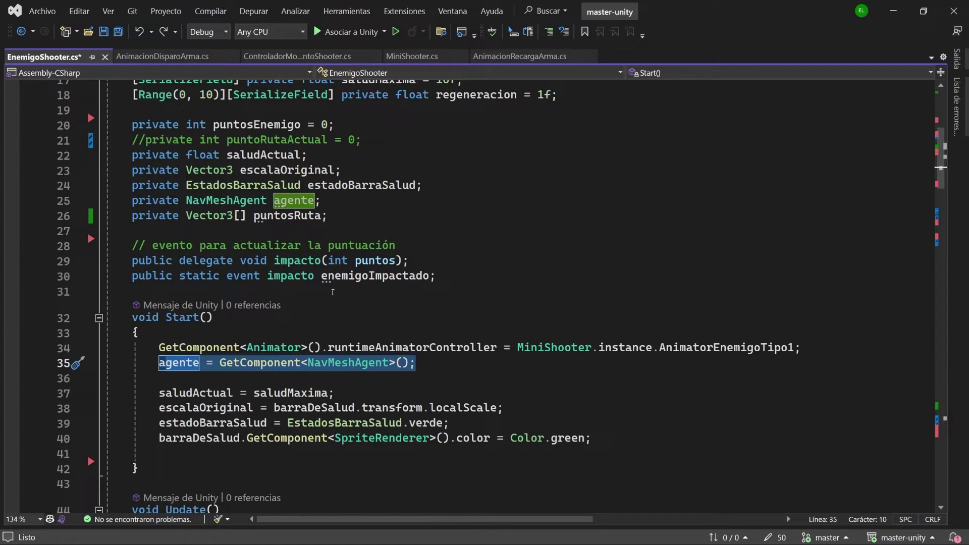
Add [RequireComponent(typeof(NavMeshAgent))] above the Animator requirement of the EnemigoShooter class
scroll(430, 356, up, 6)
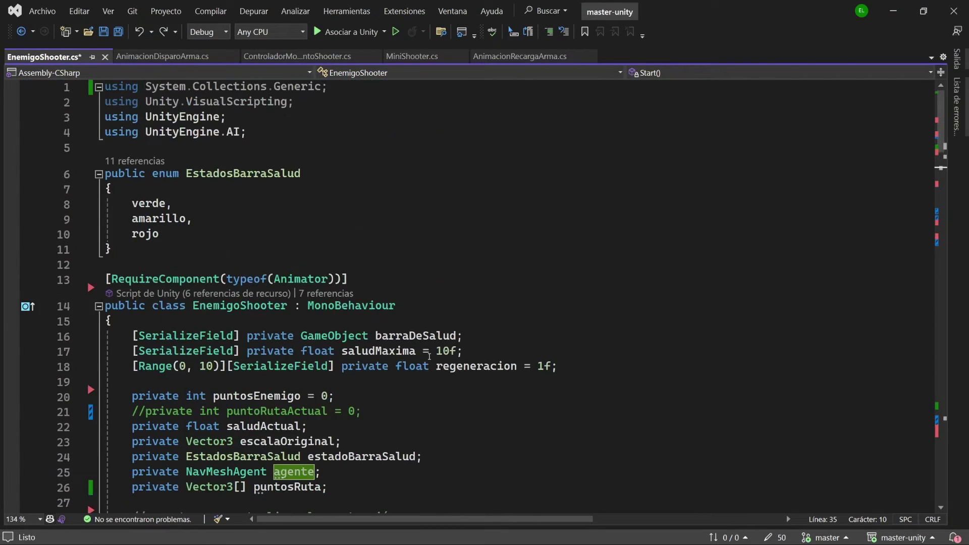
click(277, 261)
key(Return)
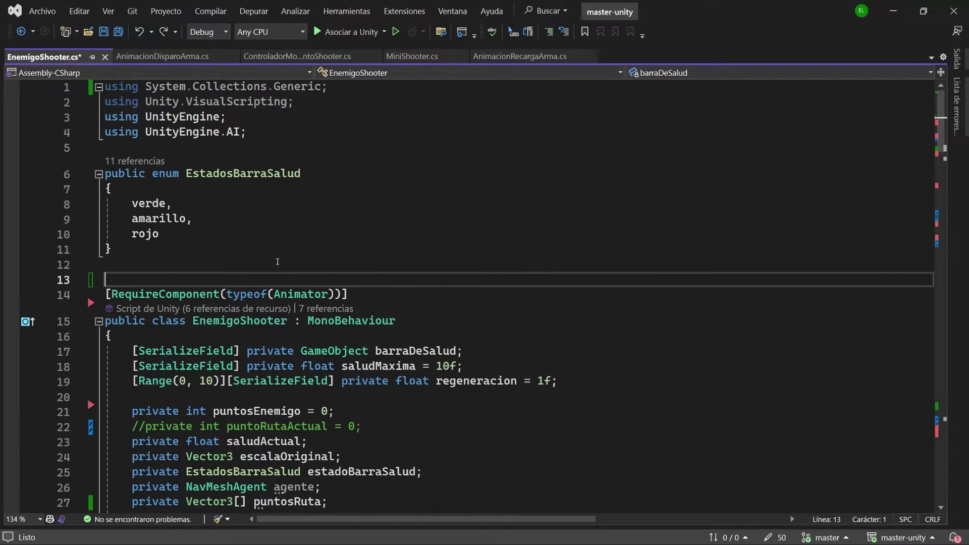
text([RequireComponent(typeof(NavMeshAgent)
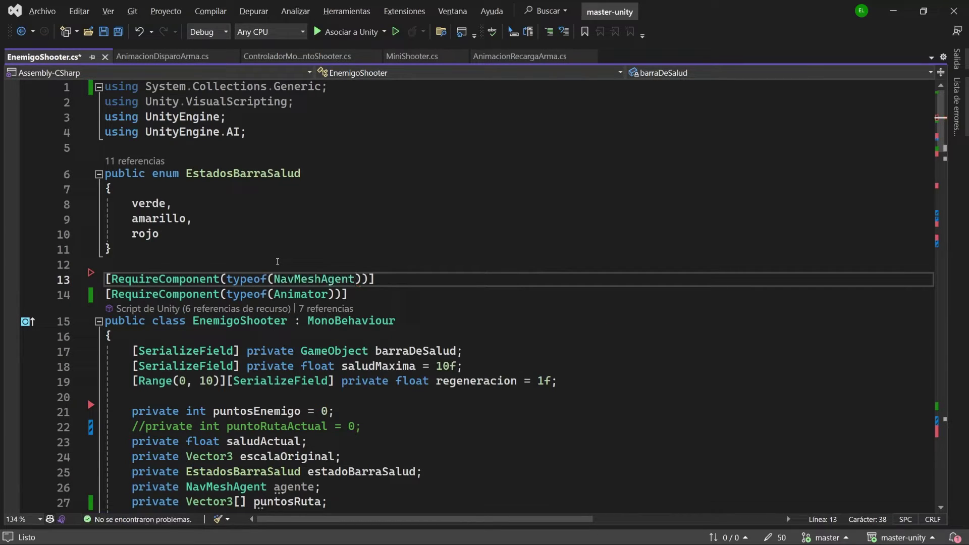
drag(375, 297, 82, 277)
Replace Update's MoveTowards statement with agente.SetDestination(MiniShooter.instance.PersonajePrincipal.position); and save the script
scroll(489, 279, down, 9)
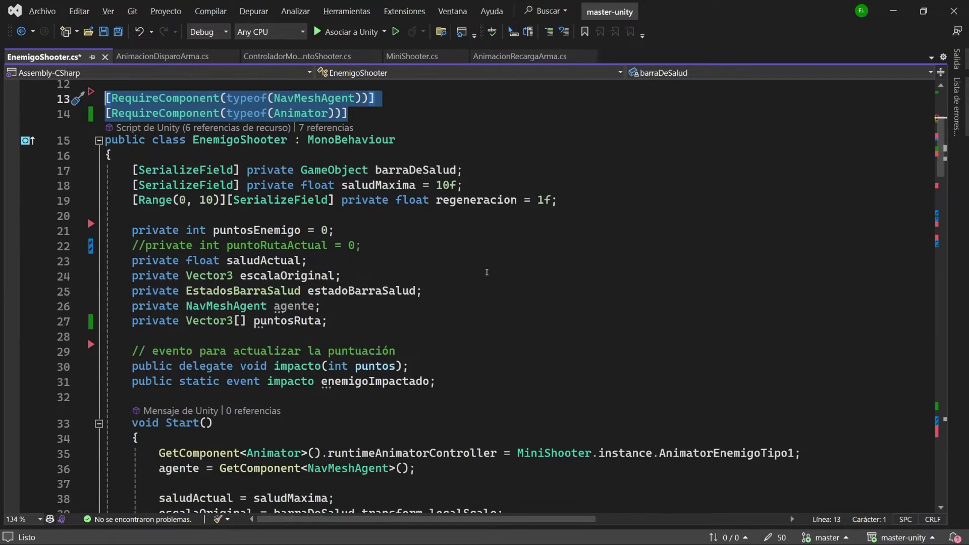
drag(415, 197, 159, 198)
scroll(519, 243, down, 7)
scroll(519, 244, down, 2)
drag(193, 246, 873, 307)
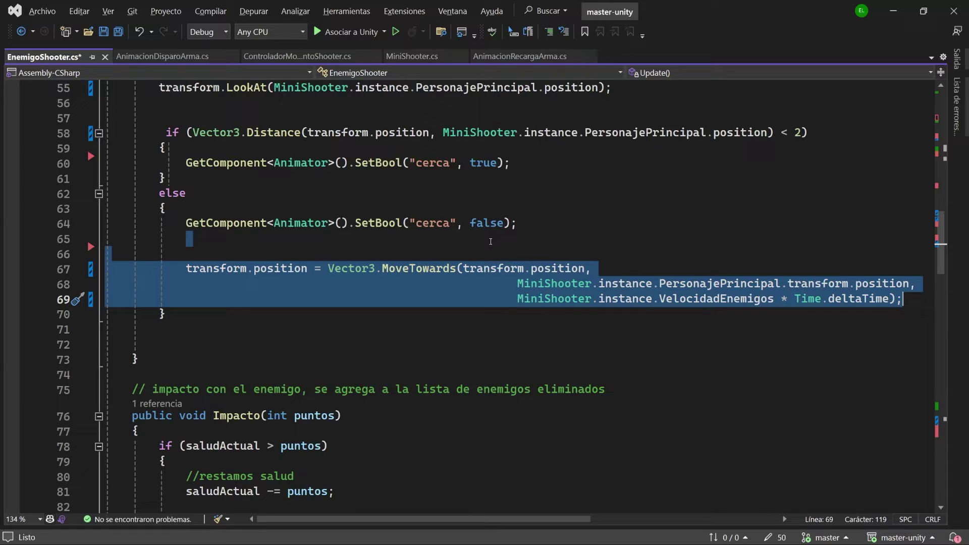
text(agente.SetDestination(MiniShooter.instance.PersonajePrincipal.position);)
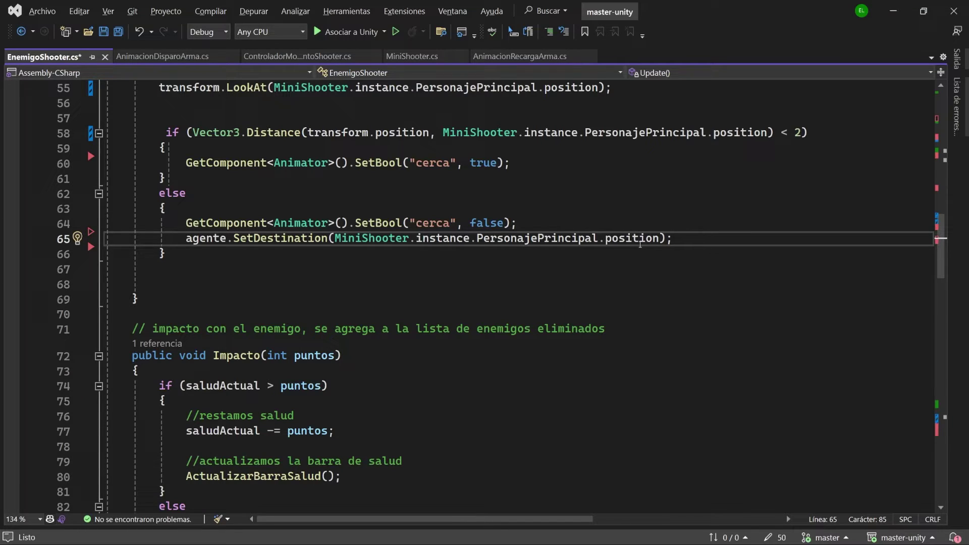
drag(672, 238, 186, 238)
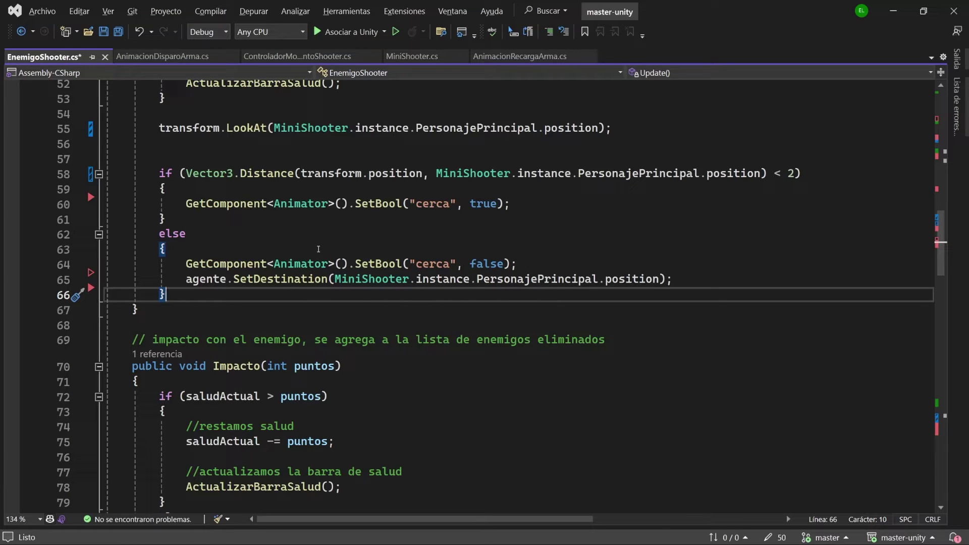
click(118, 31)
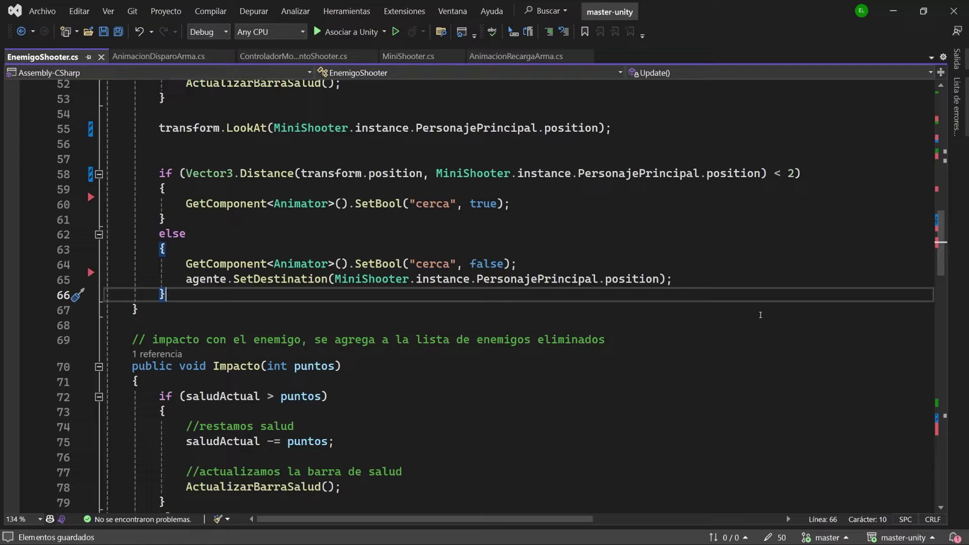
Return to Unity and create a ProBuilder cube sized 20 × 2 × 1 as a wall on the floor in front of the enemies
click(893, 11)
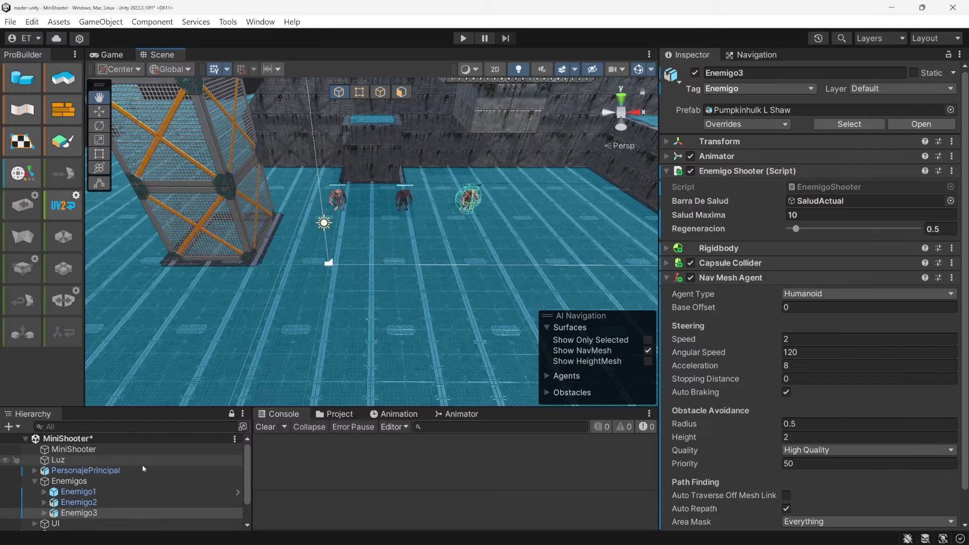
click(22, 79)
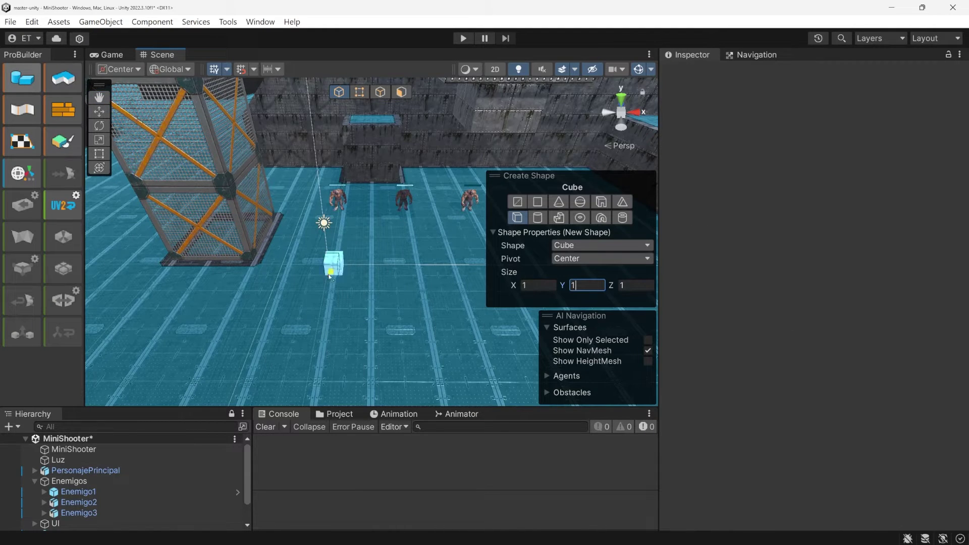
key(shift+Tab)
text(10)
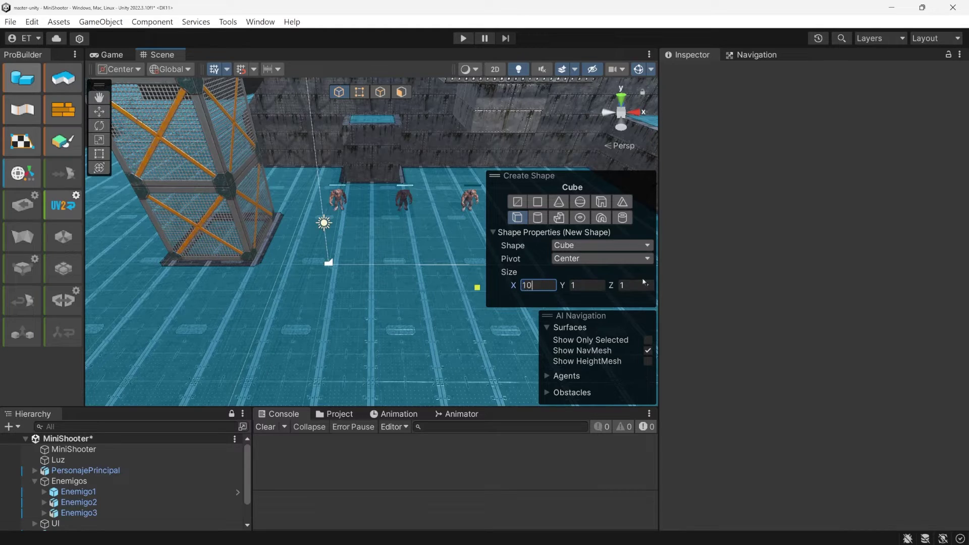
click(590, 290)
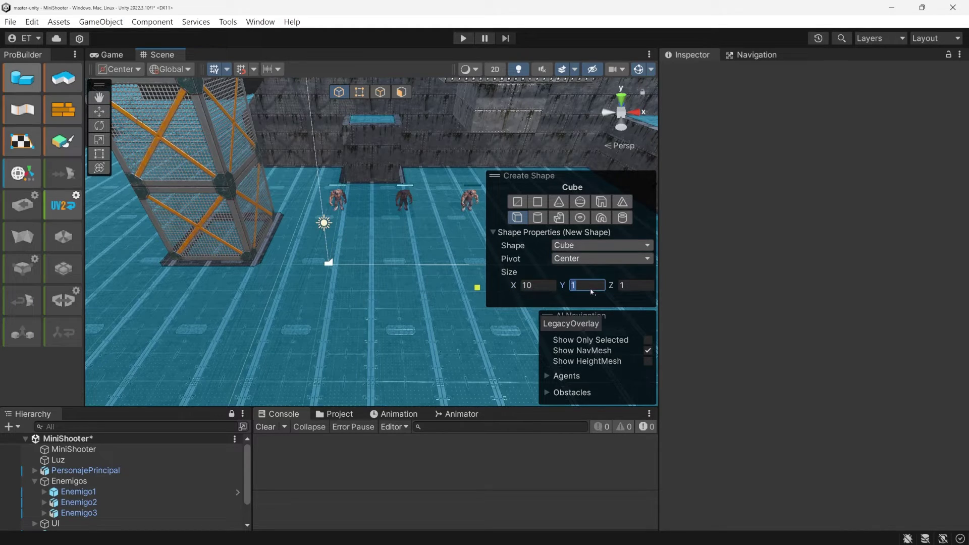
text(5)
click(534, 288)
text(2)
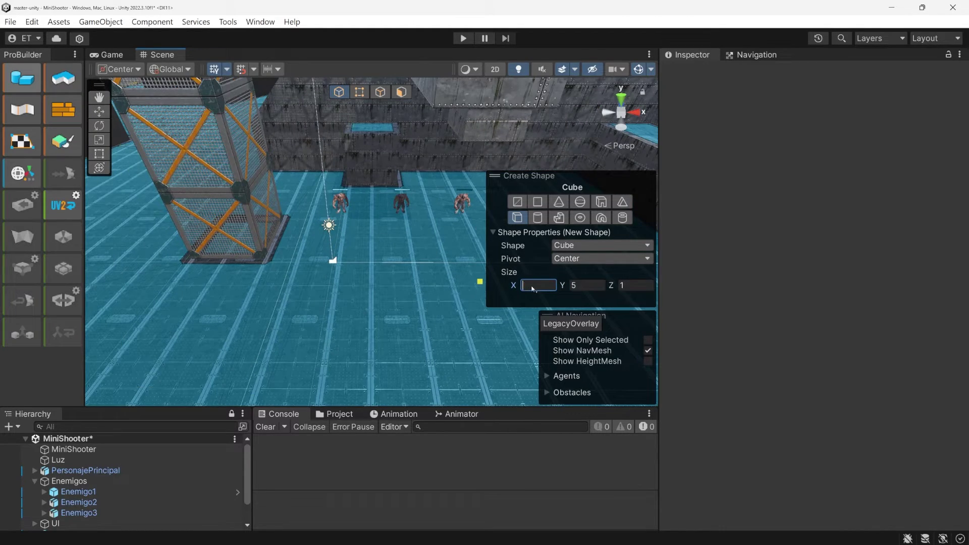
text(0)
click(600, 285)
text(2)
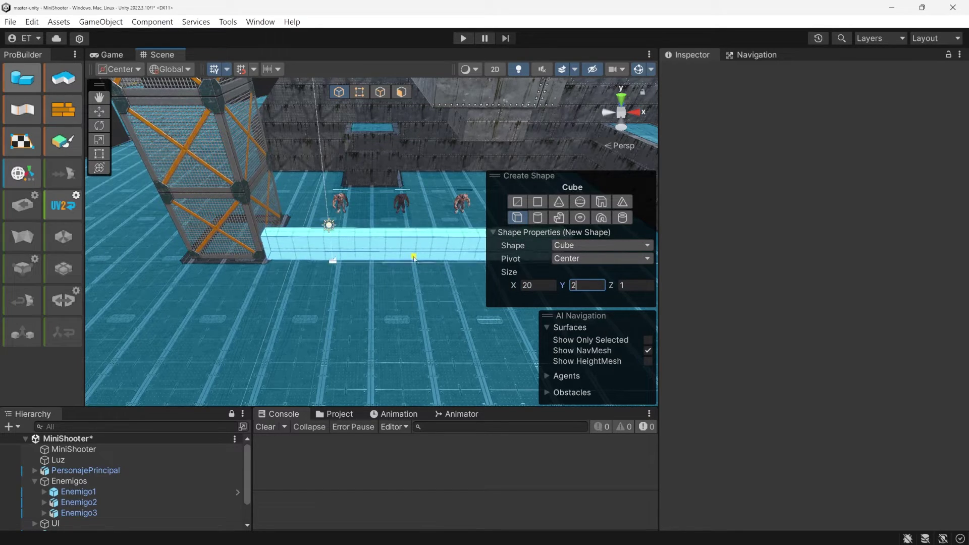
click(416, 259)
Apply the M_YFMM_23 1 material from the Tema2 Materiales folder to the new wall cube
click(334, 414)
scroll(312, 484, down, 3)
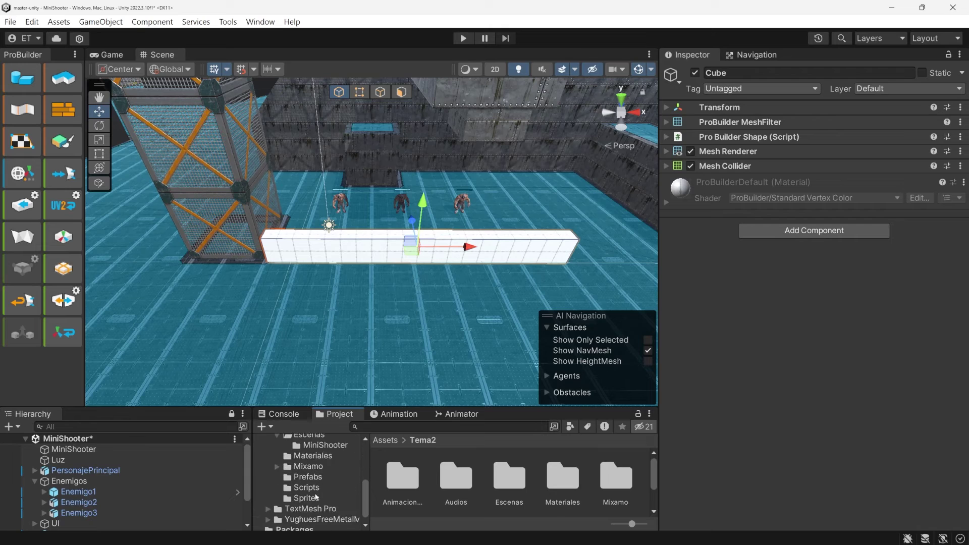
click(327, 455)
scroll(580, 484, down, 2)
drag(509, 488, 296, 248)
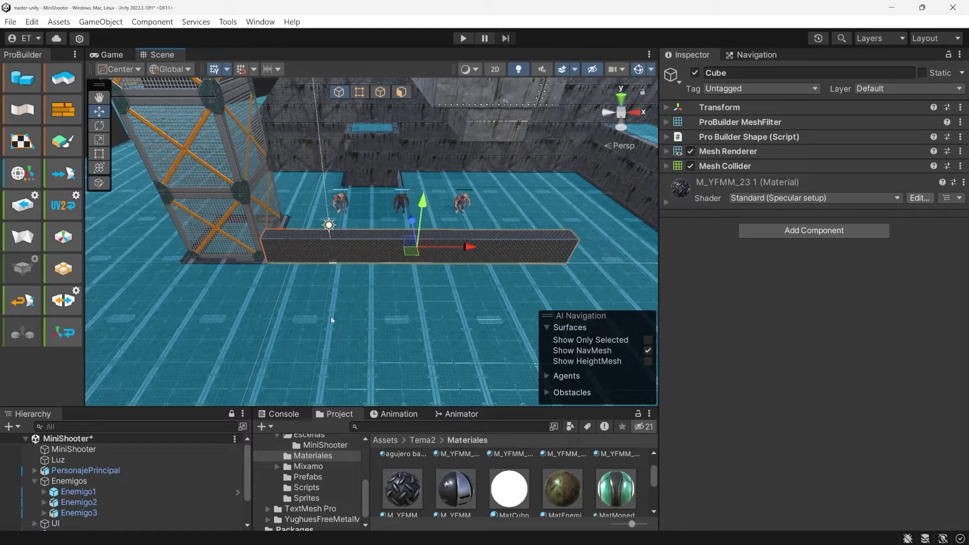
Switch to Visual Studio, undo the latest edits in EnemigoShooter.cs and return to Unity
key(alt+Tab)
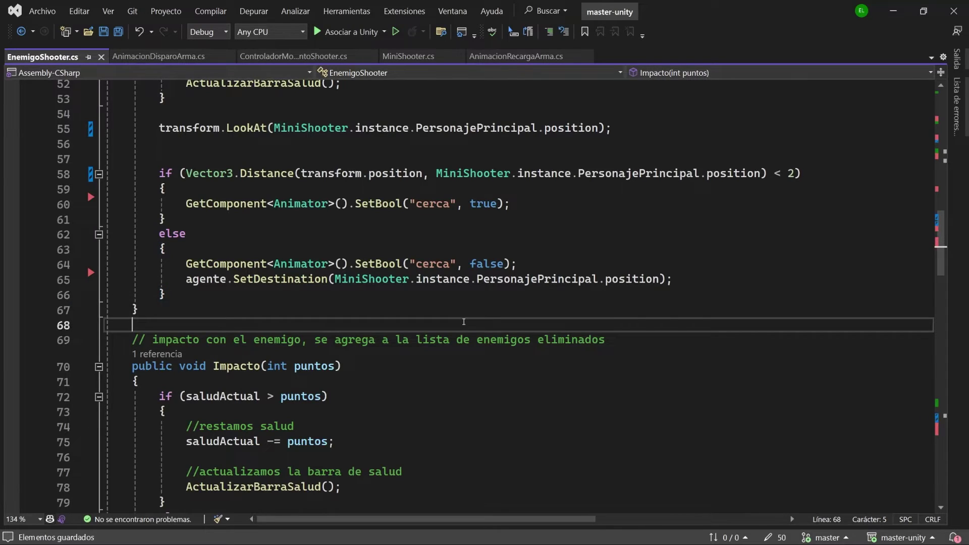
key(ctrl+z)
key(ctrl+z)
key(ctrl+z)
key(alt+Tab)
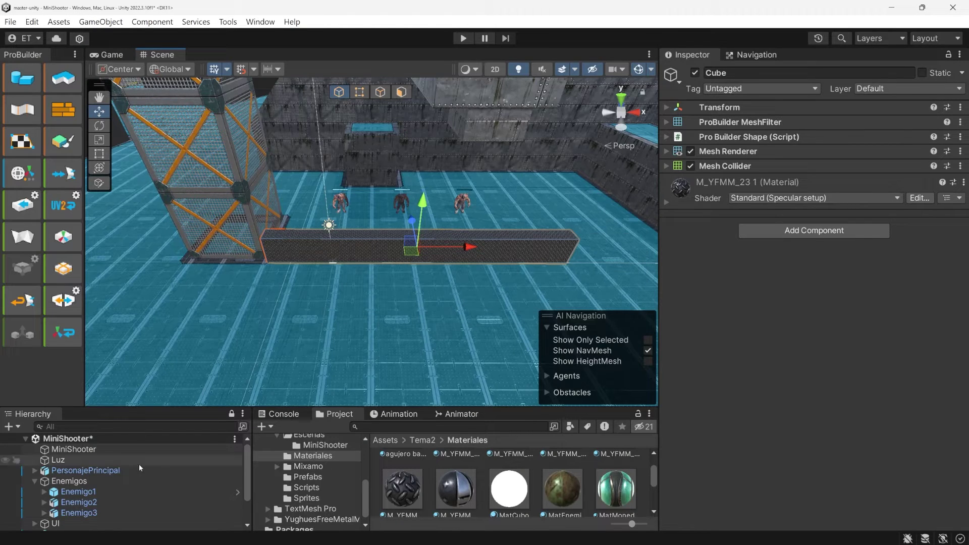
Run the game with Enemigo1 selected, observe the enemies' movement toward the wall in the Scene view, and stop it
click(154, 492)
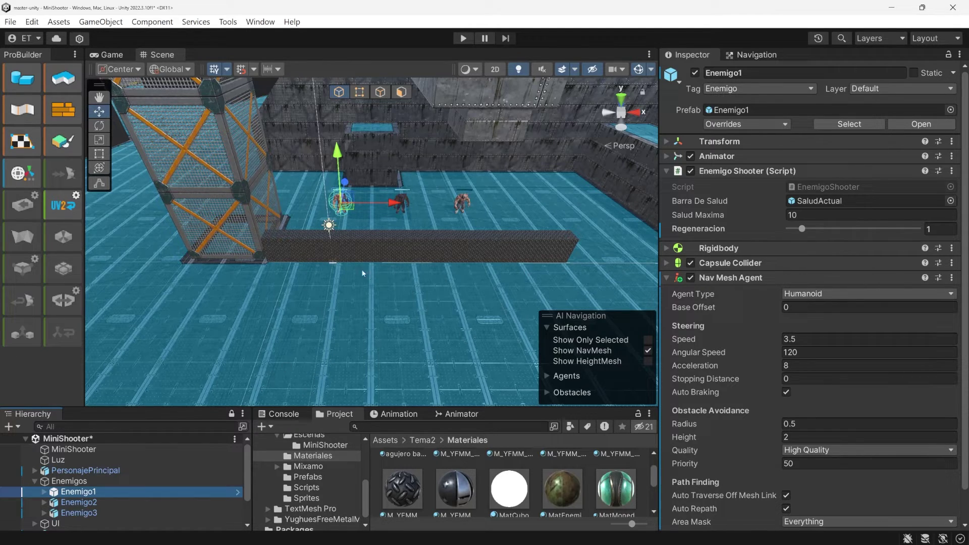
click(463, 39)
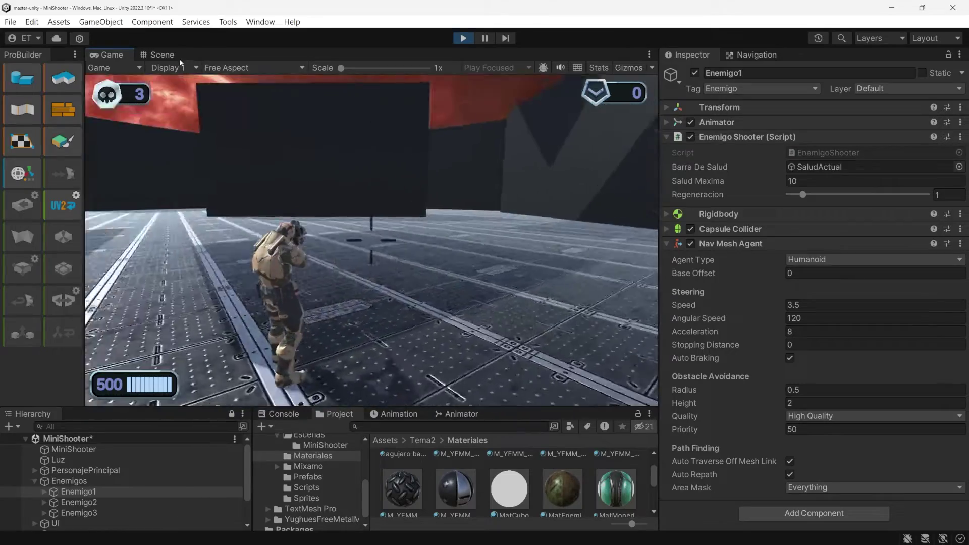
key(ctrl+1)
right_drag(410, 224, 444, 227)
middle_drag(444, 227, 359, 268)
scroll(358, 273, down, 3)
middle_drag(323, 389, 337, 258)
middle_drag(400, 244, 445, 327)
middle_drag(359, 189, 382, 260)
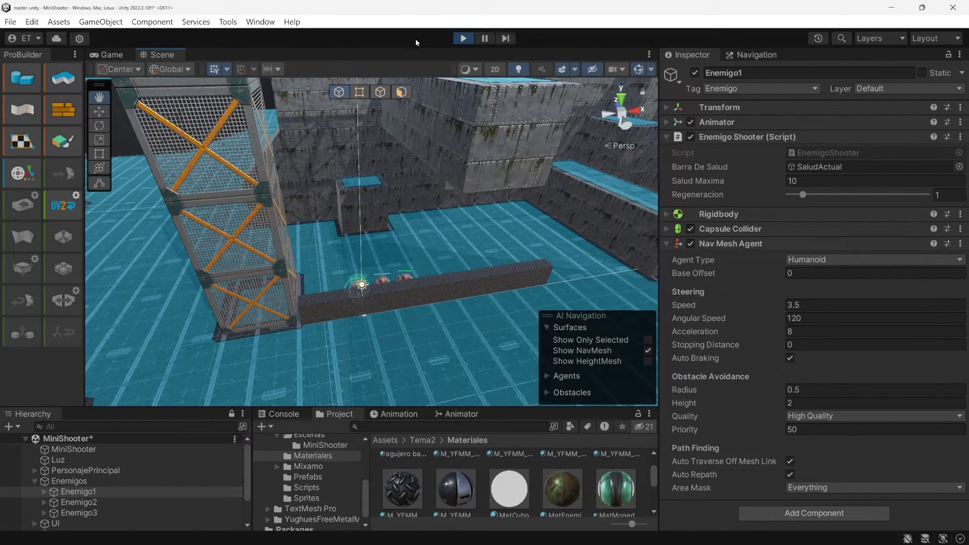
click(460, 38)
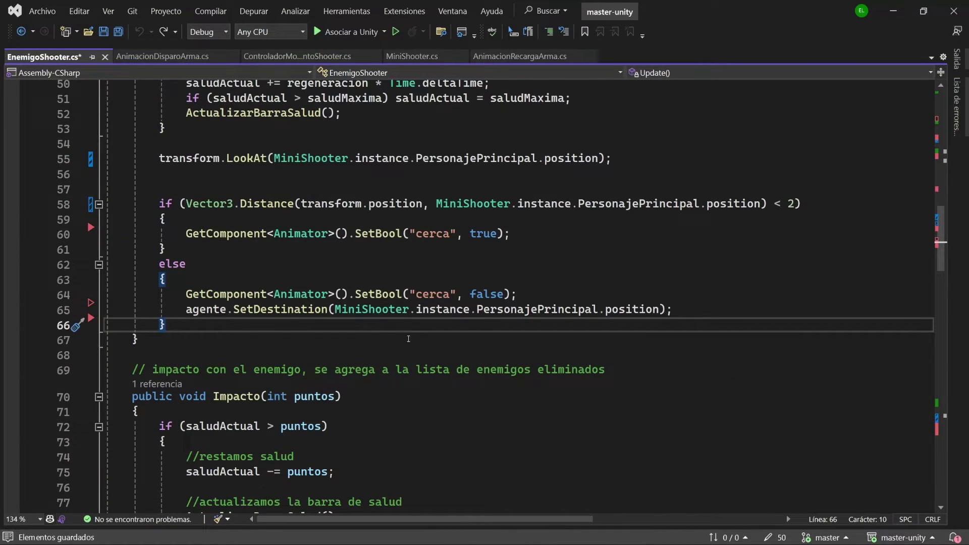
Save EnemigoShooter.cs with the agente.SetDestination call in Update's else block and rerun the game in Unity to examine the enemies at the wall
key(ctrl+s)
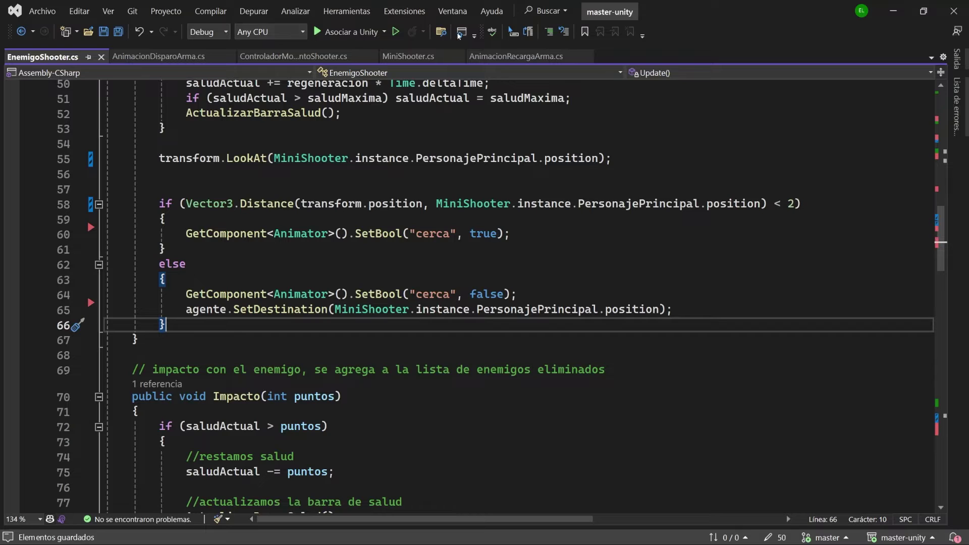
click(893, 12)
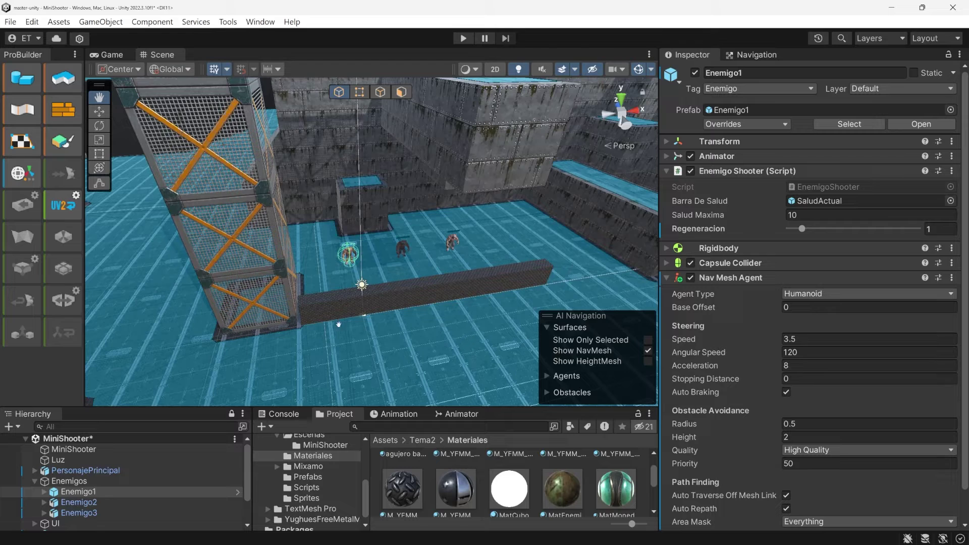
click(462, 38)
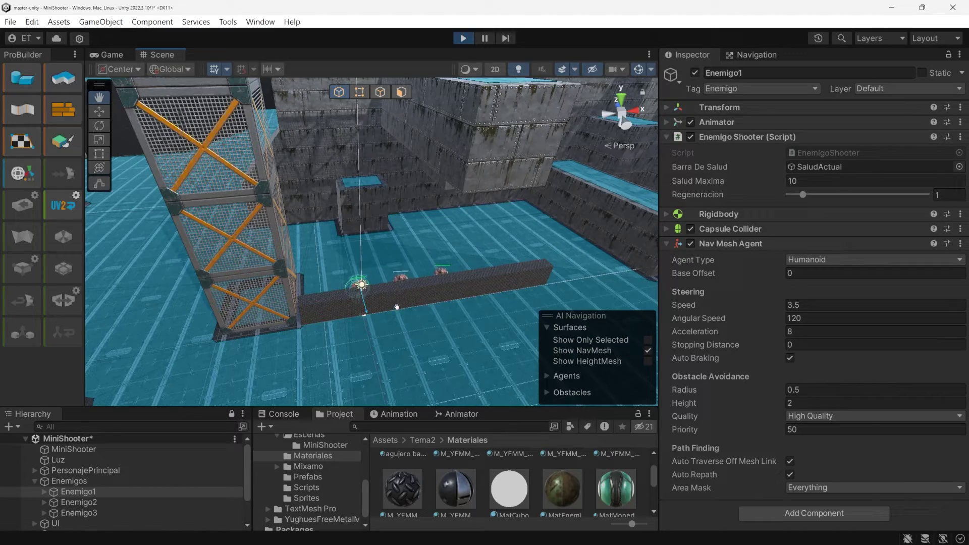
drag(396, 307, 406, 197)
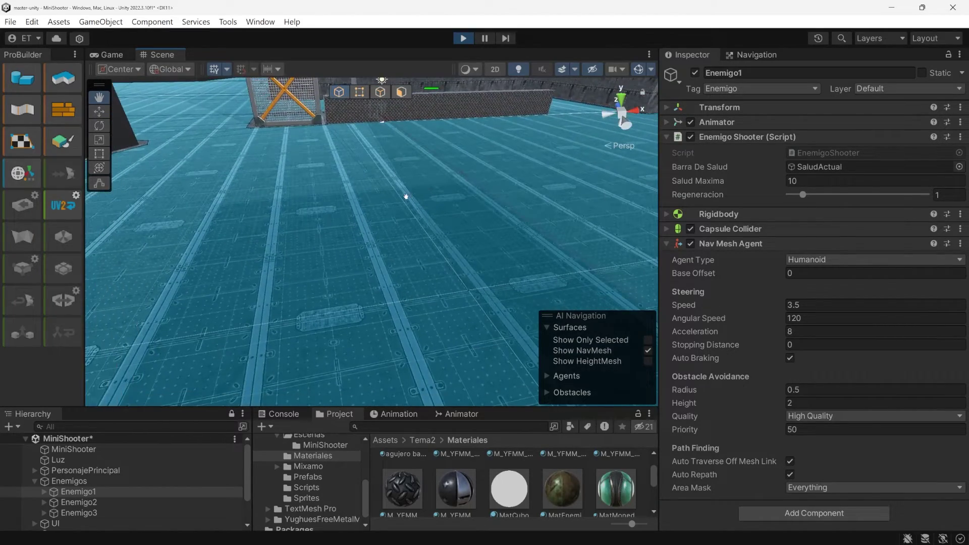
scroll(406, 196, down, 5)
drag(454, 249, 433, 269)
drag(321, 156, 343, 197)
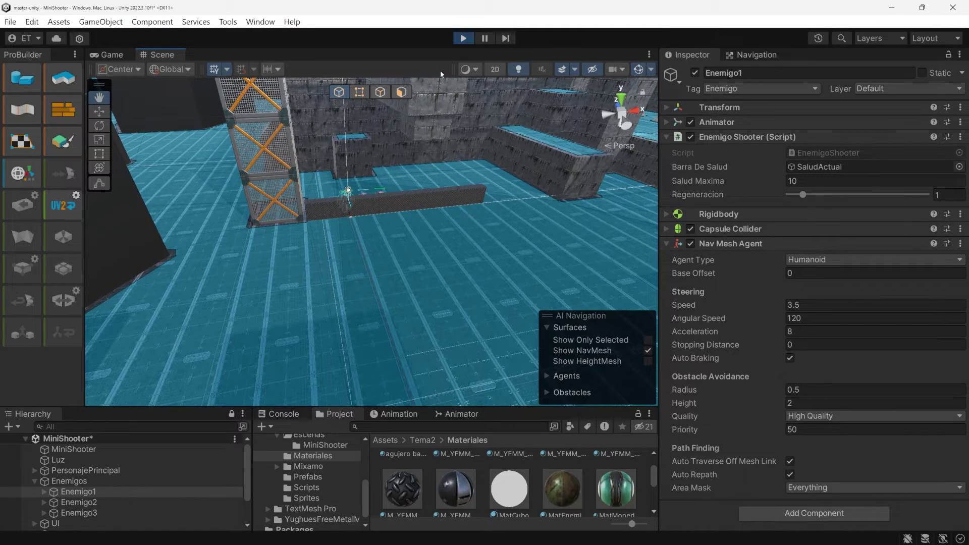
click(462, 39)
Rename the wall Cube to Pared and make it a child of the Escenario object
drag(415, 222, 415, 312)
drag(377, 342, 351, 265)
scroll(122, 492, down, 3)
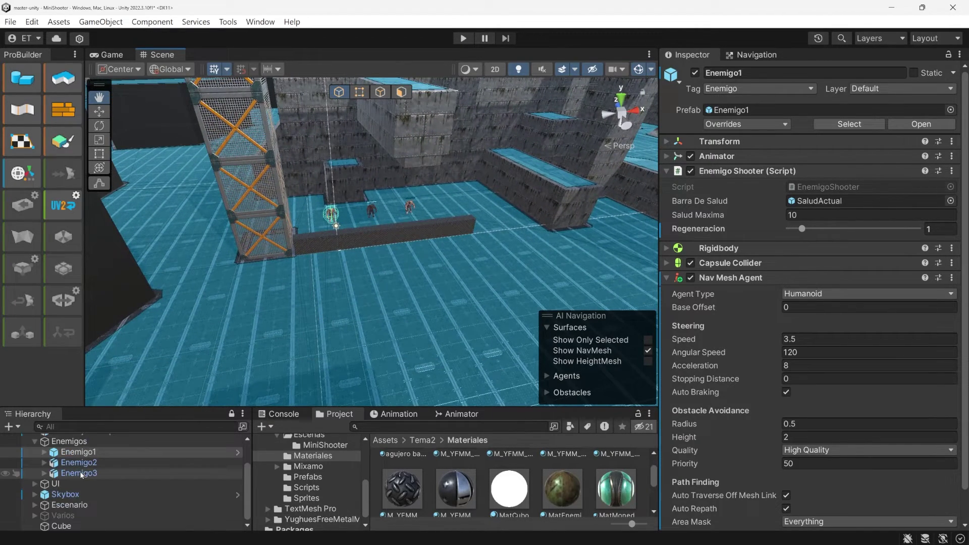
click(86, 525)
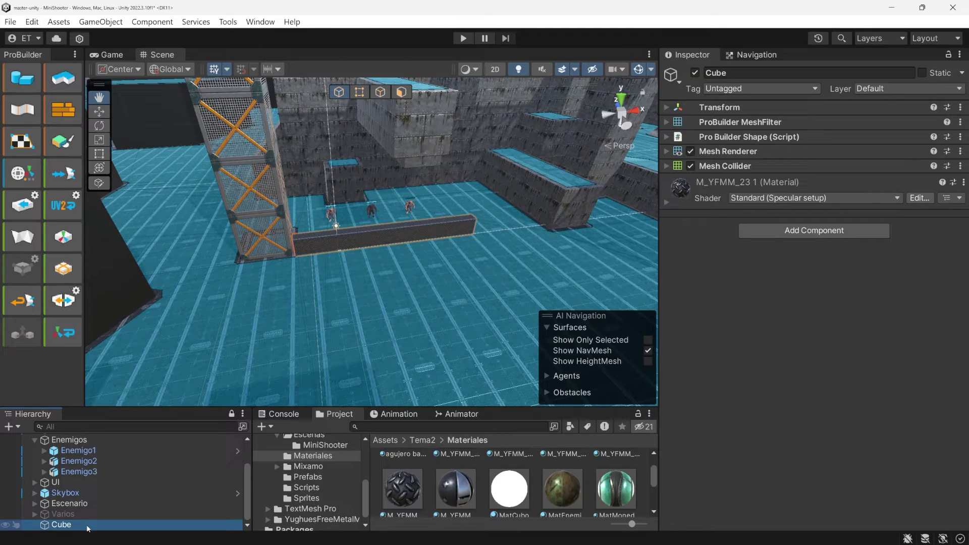
click(87, 525)
text(Pared)
key(Return)
drag(87, 526, 96, 505)
Rebake Escenario's NavMeshSurface to include the wall and inspect the navigation mesh around it
click(43, 467)
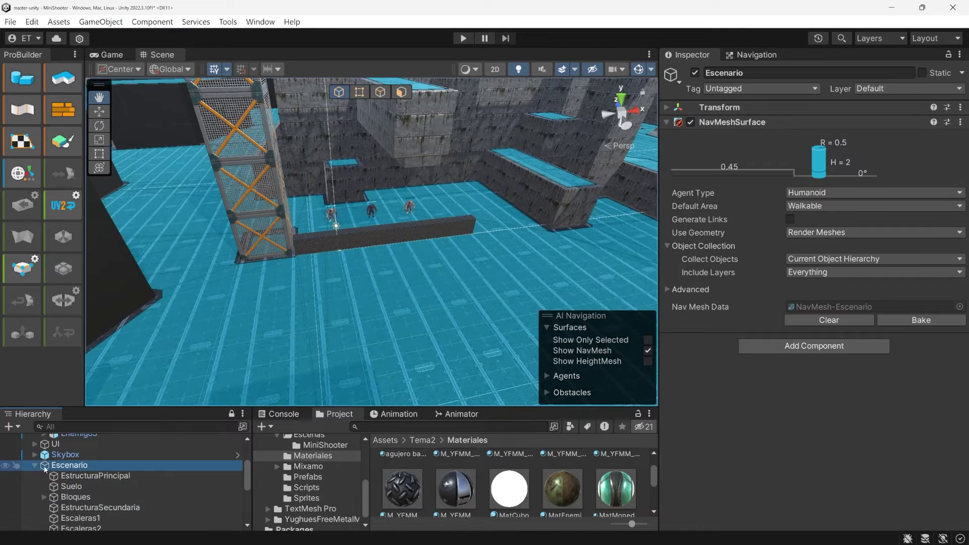
click(909, 325)
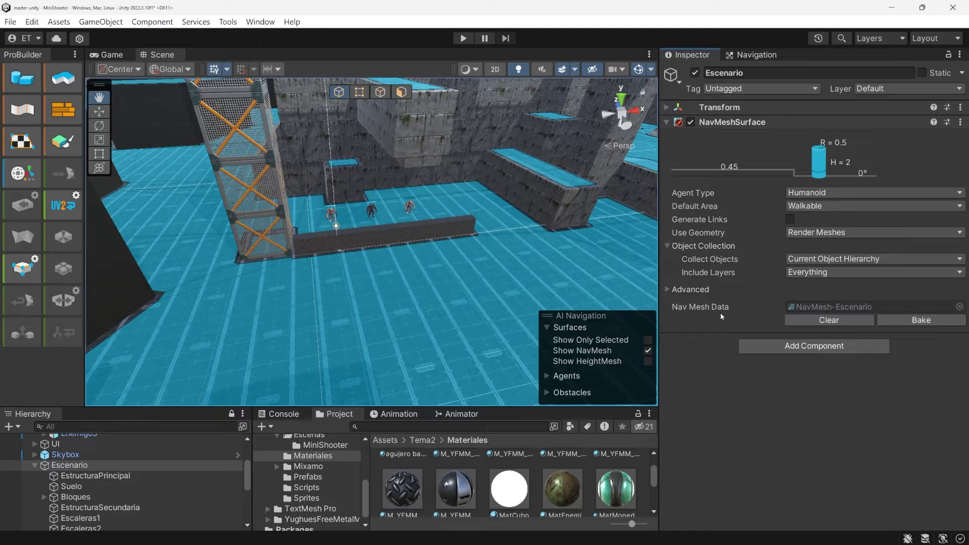
scroll(342, 233, up, 5)
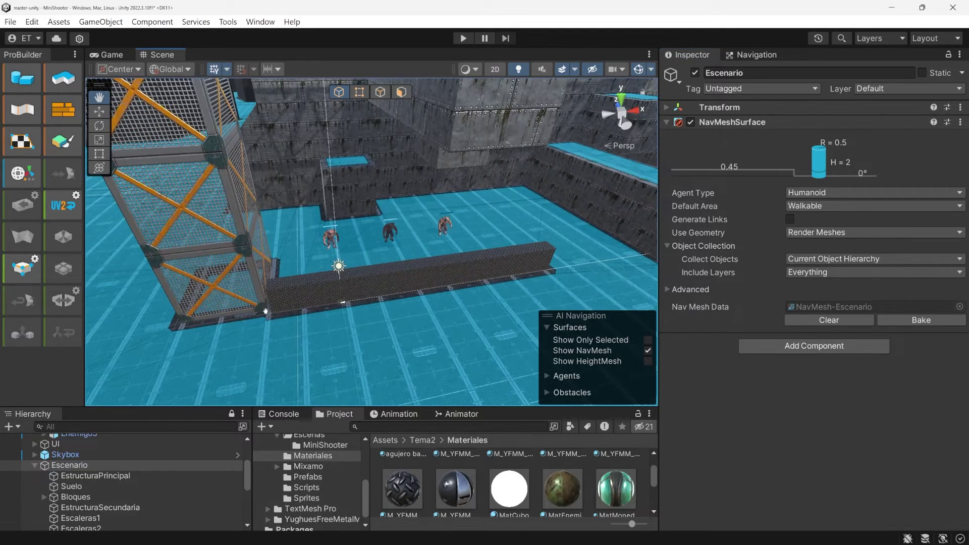
drag(338, 310, 248, 339)
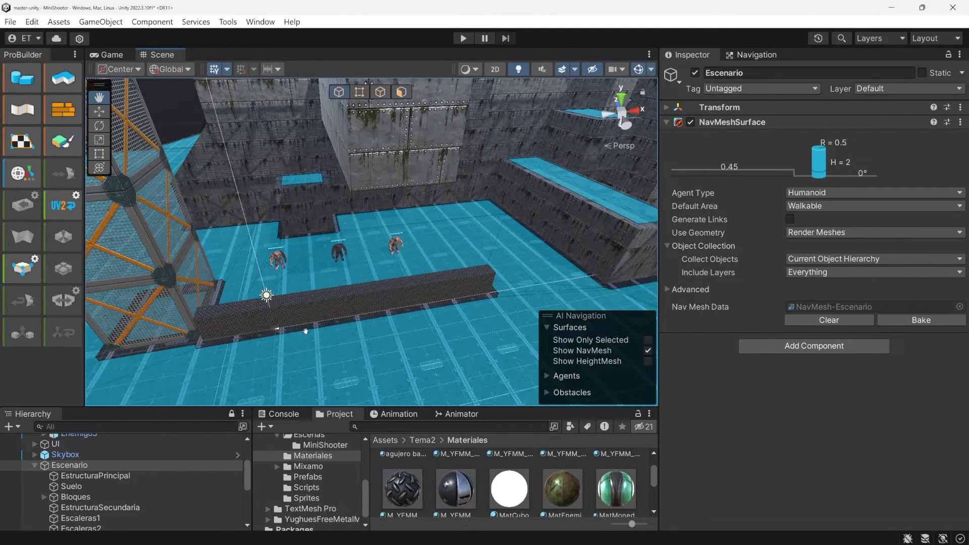
drag(331, 290, 577, 360)
drag(411, 374, 434, 299)
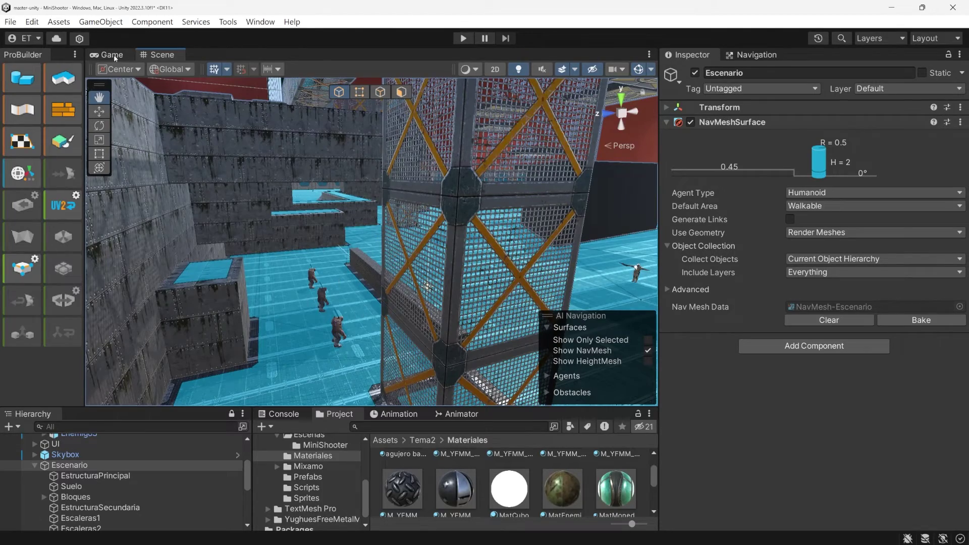
Run the game and follow the enemies' route around the wall to the main character in the Scene view
key(ctrl+p)
click(162, 55)
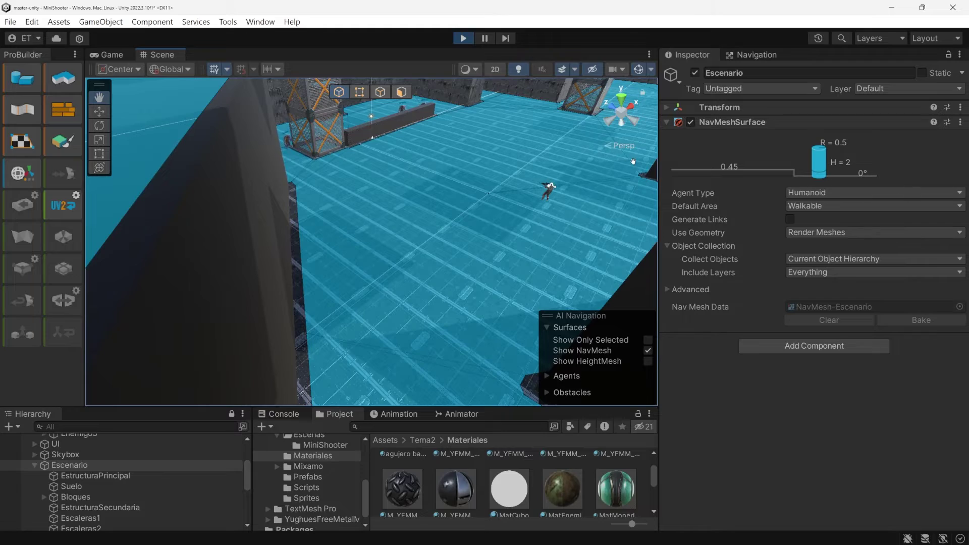
scroll(504, 162, up, 3)
alt+drag(519, 164, 369, 348)
scroll(460, 191, up, 1)
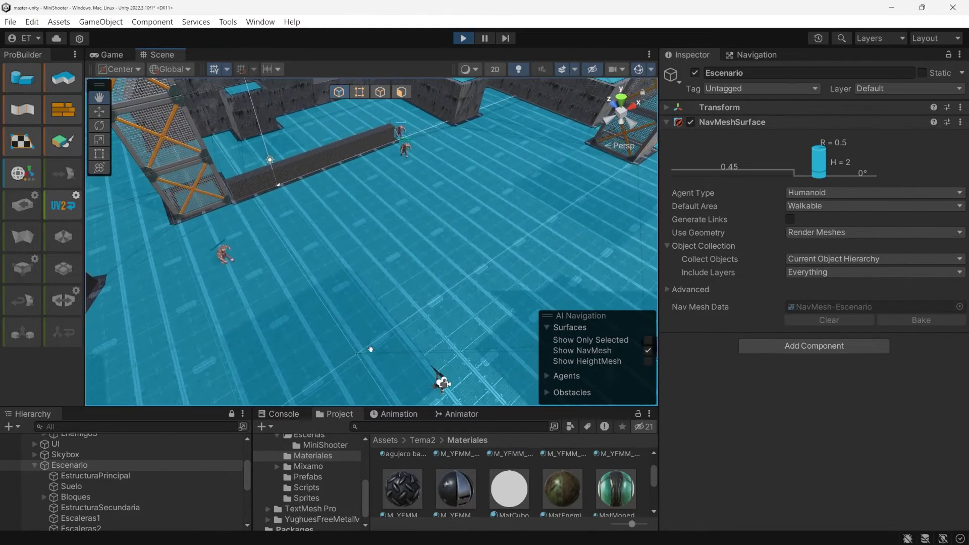
drag(471, 228, 452, 242)
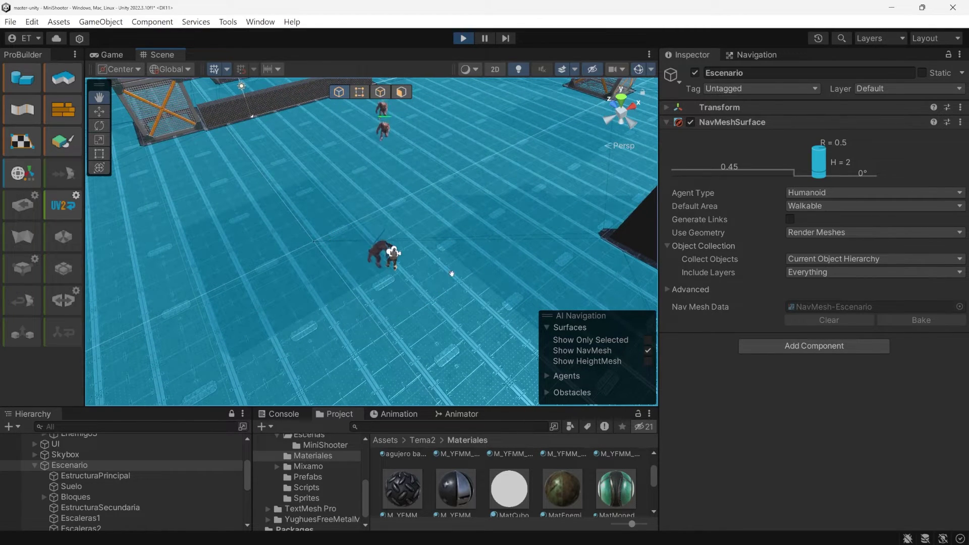
drag(458, 259, 493, 281)
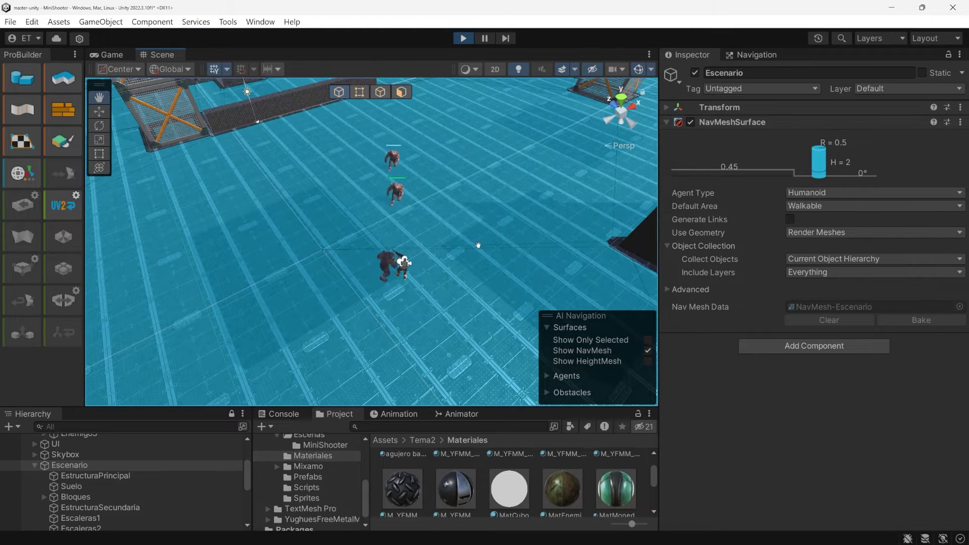
drag(478, 245, 404, 241)
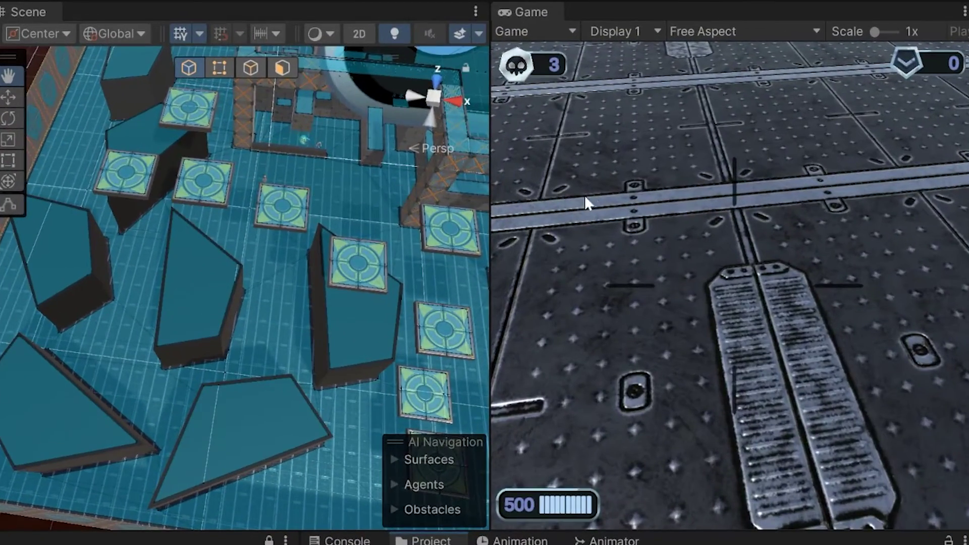
Walk the main character across the level in the running game and examine how the enemies chase it around the obstacles
click(513, 186)
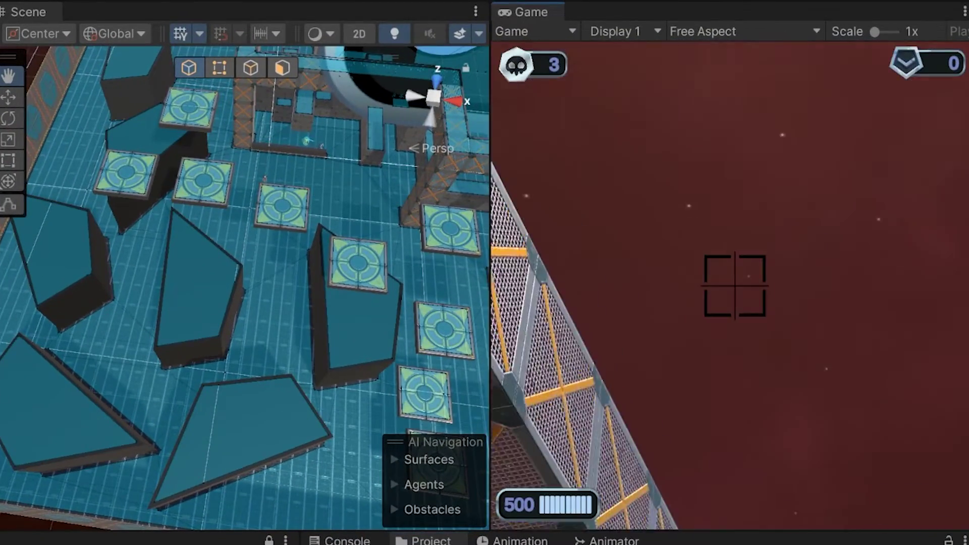
key(s)
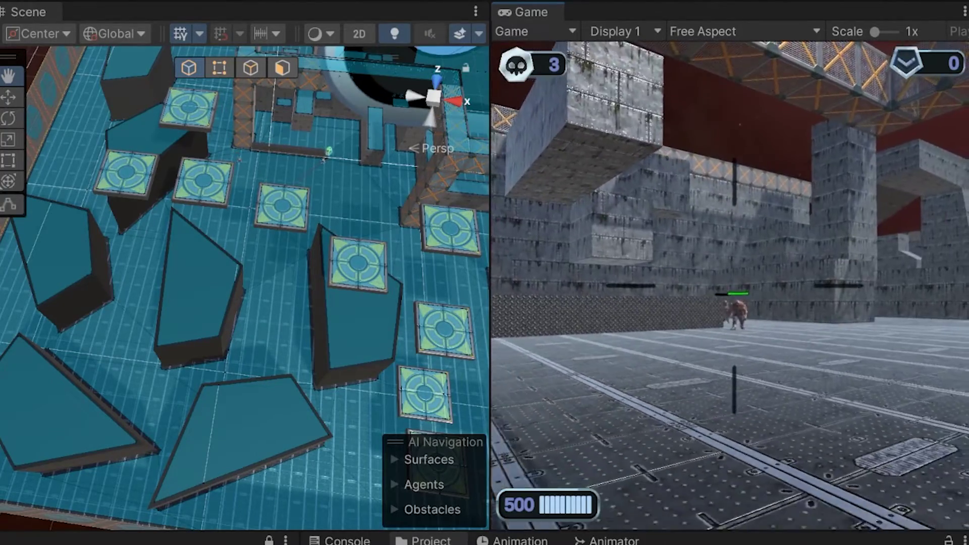
key(w)
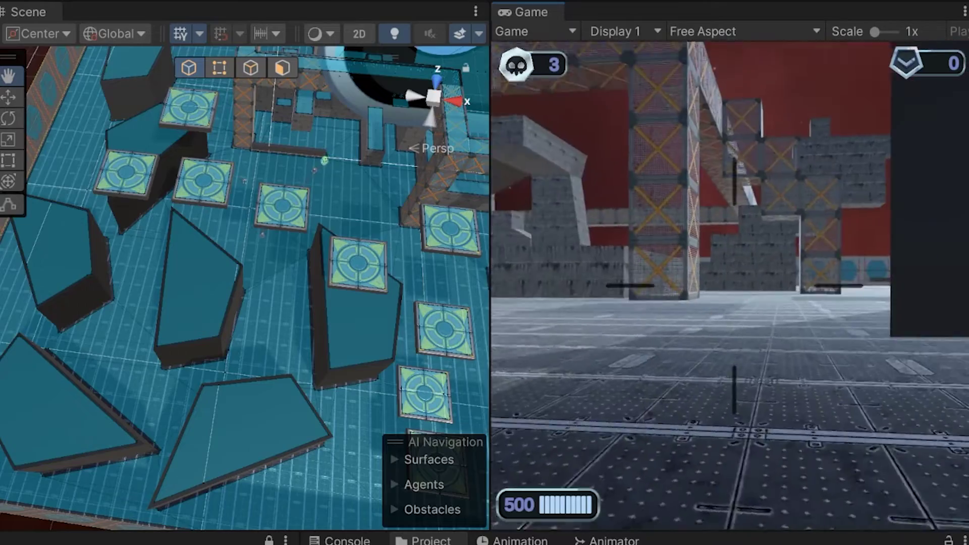
key(w)
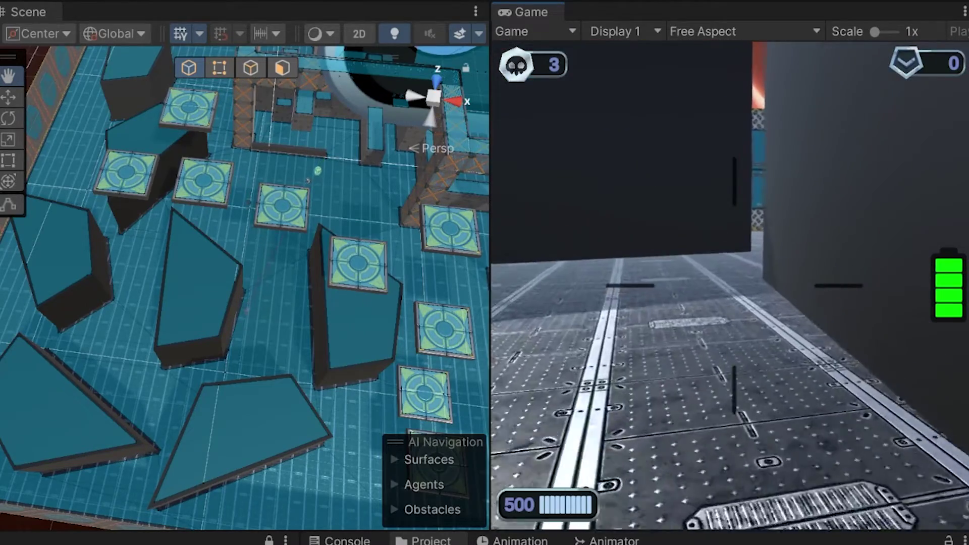
key(w)
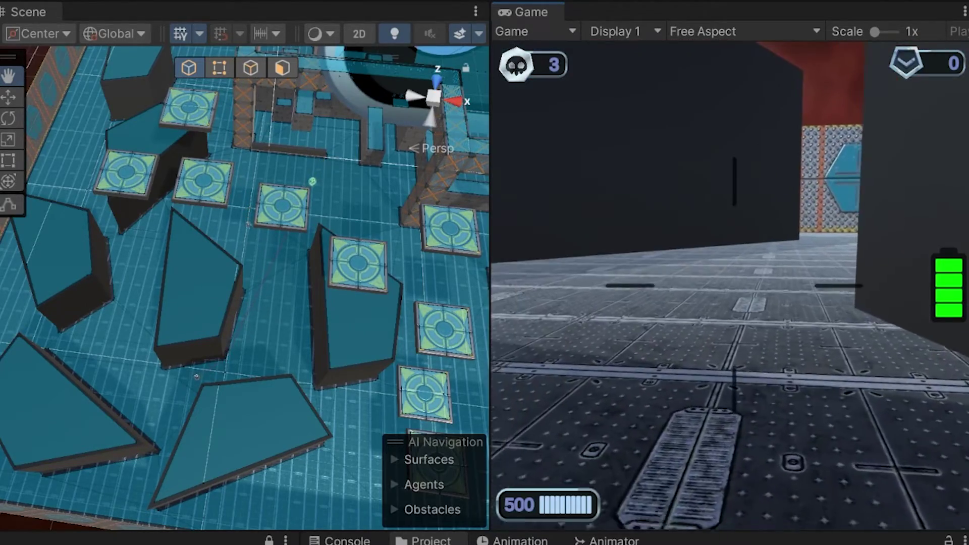
key(w)
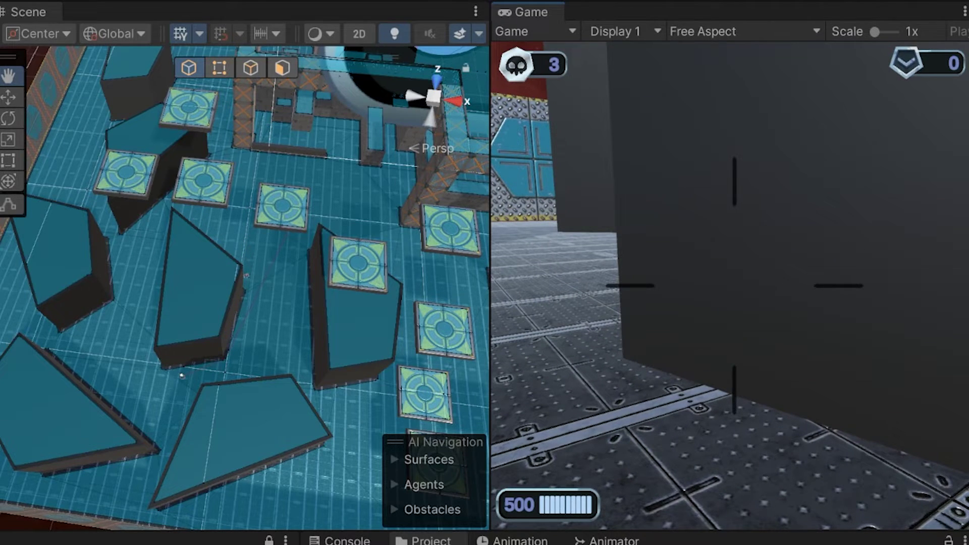
key(w)
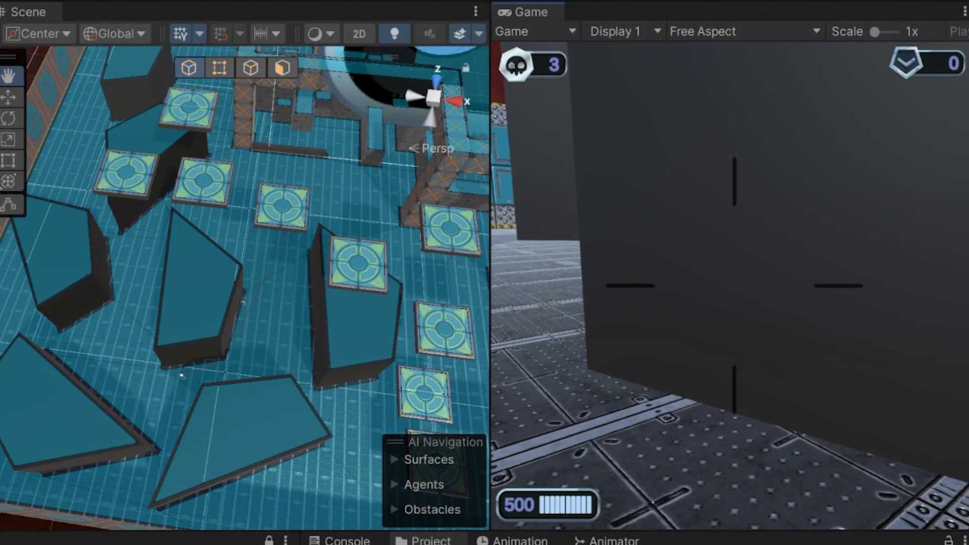
key(w)
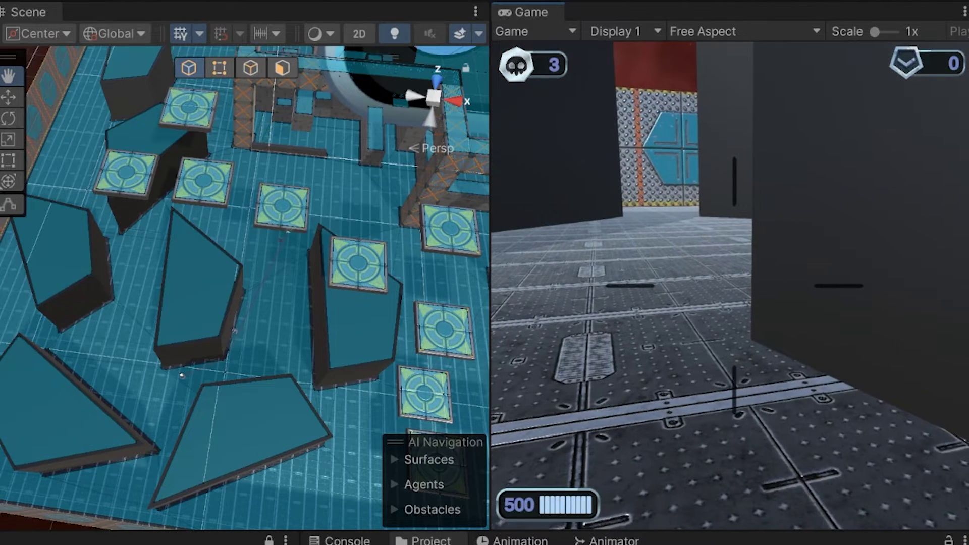
key(w)
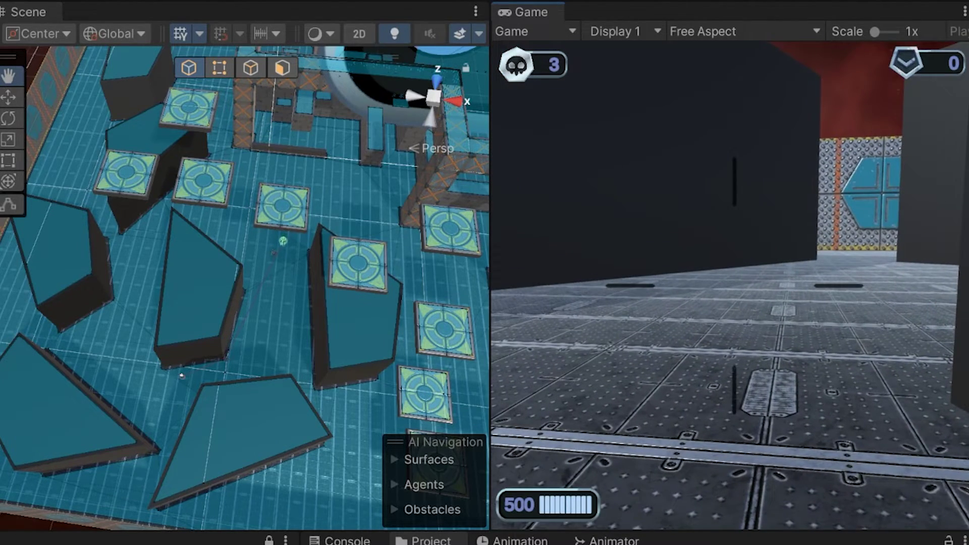
key(w)
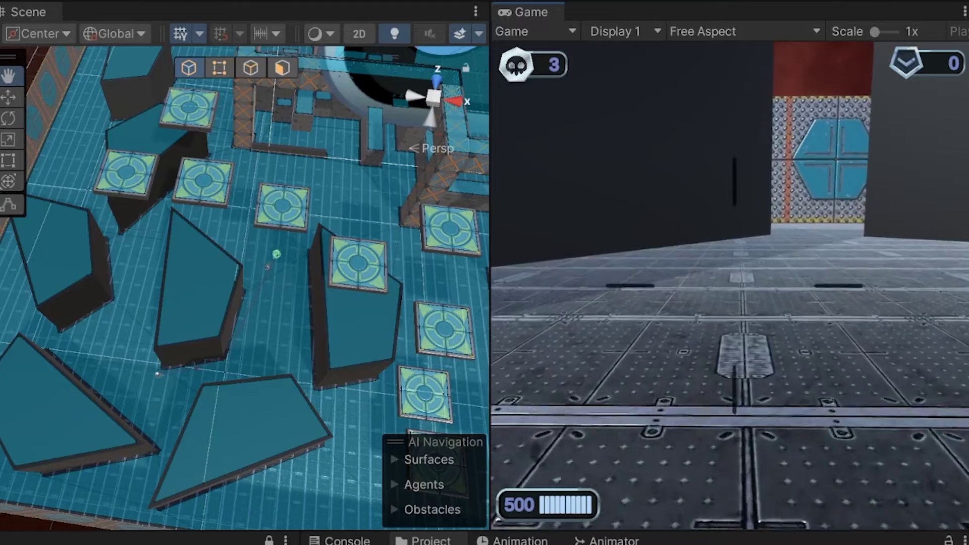
key(w)
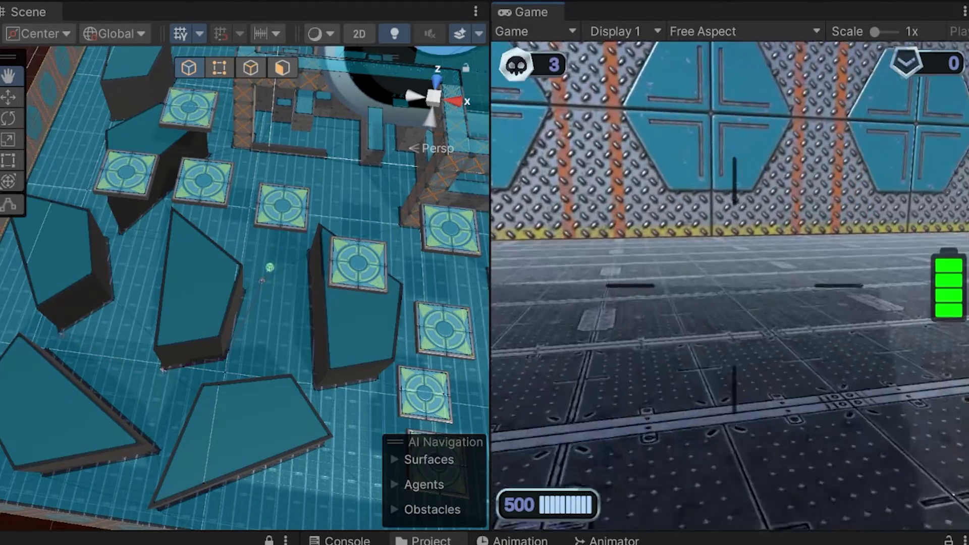
key(w)
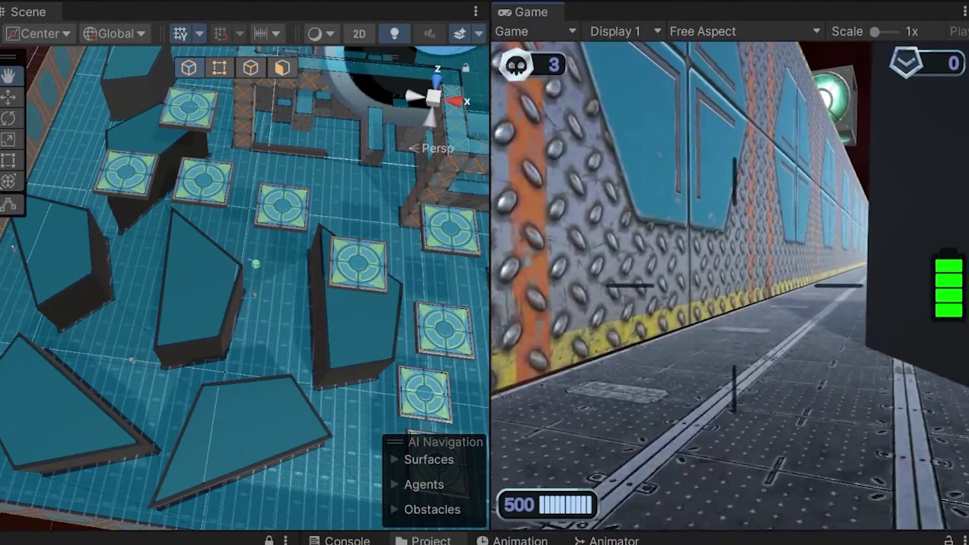
key(w)
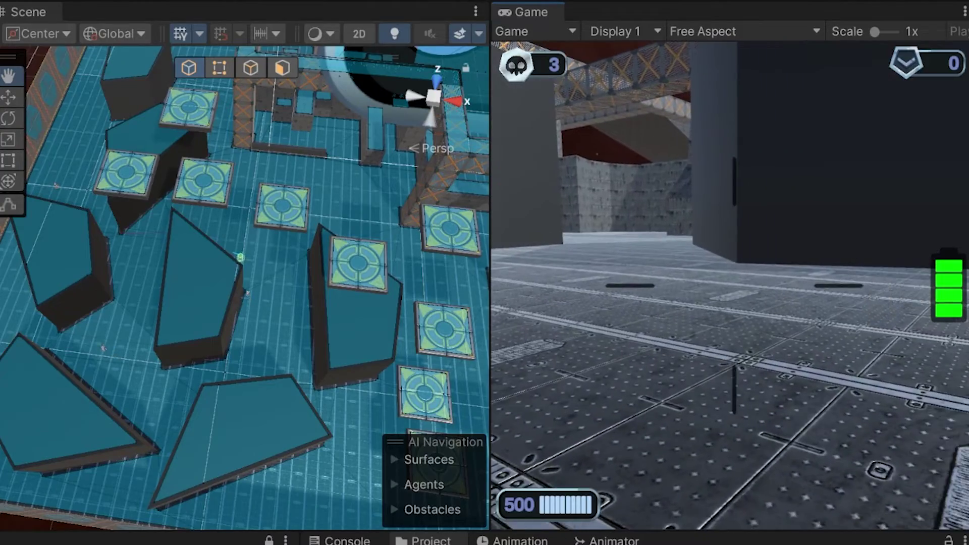
key(w)
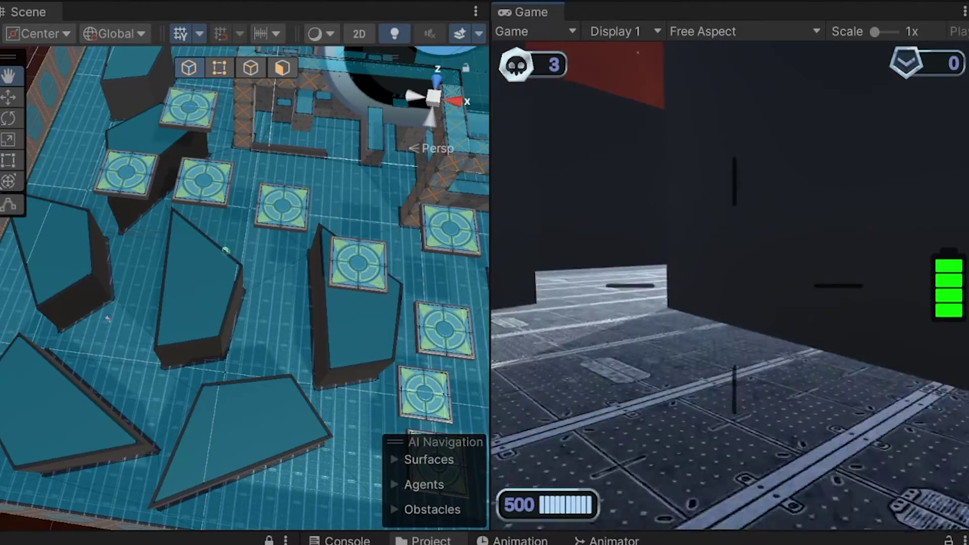
key(w)
key(w)
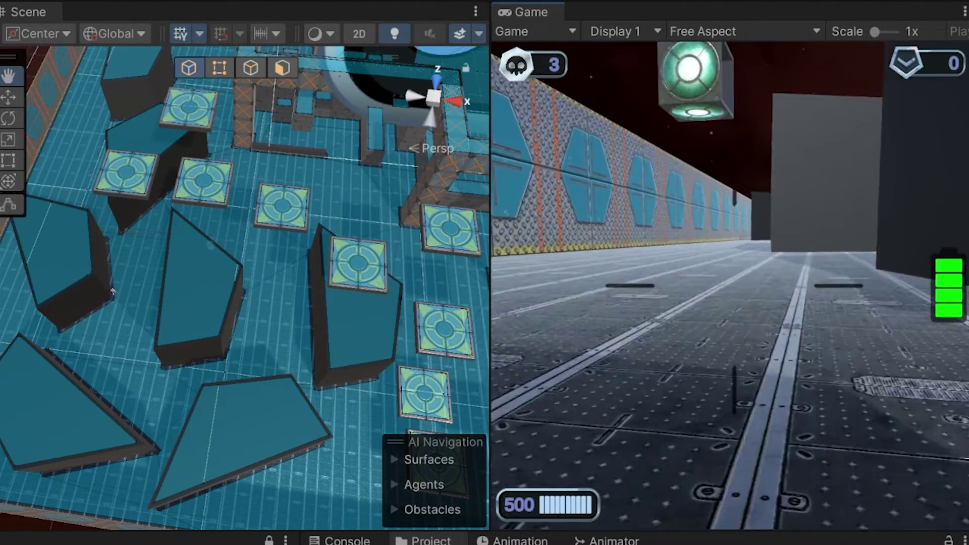
key(w)
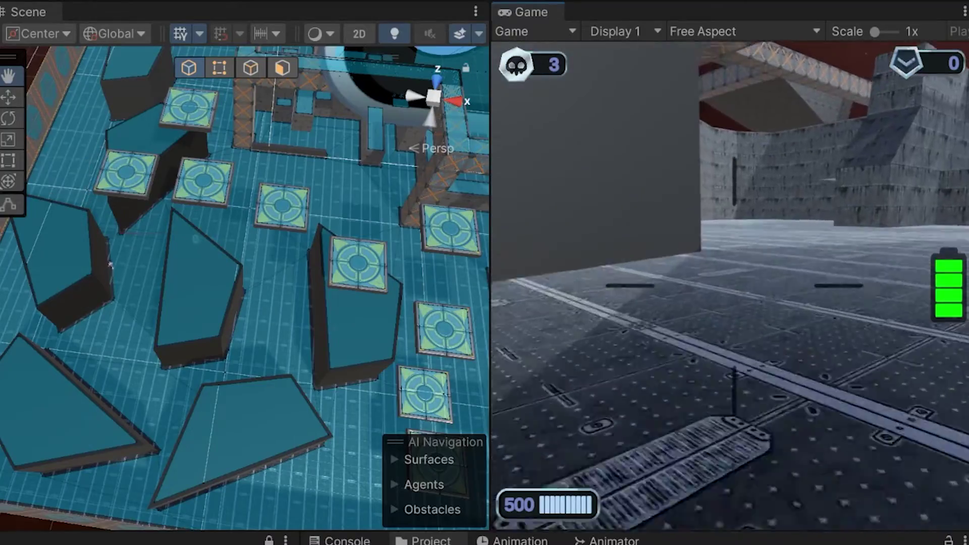
key(w)
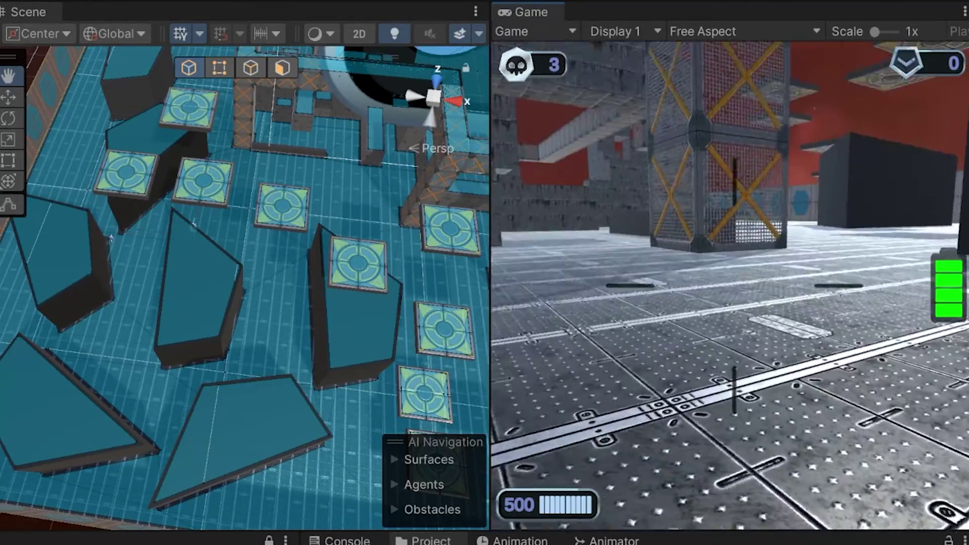
key(w)
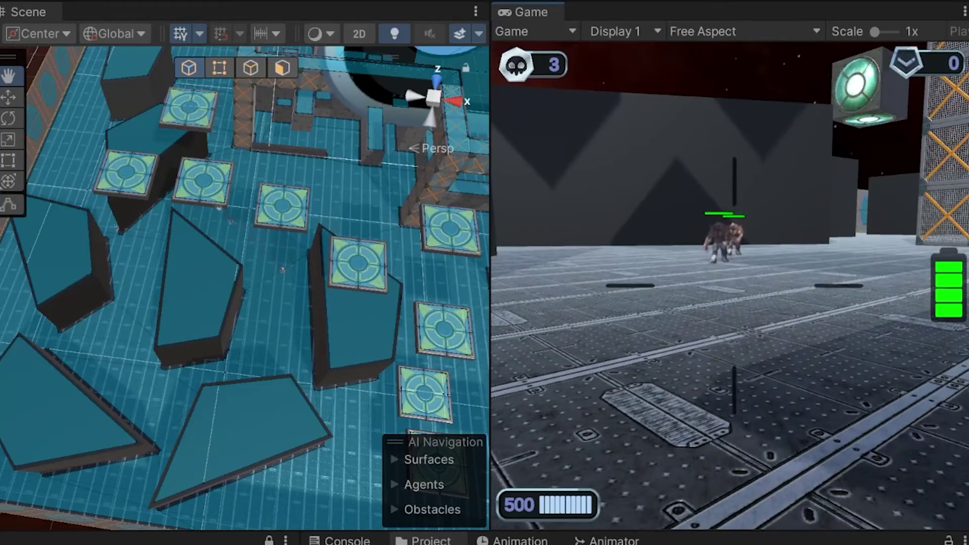
key(w)
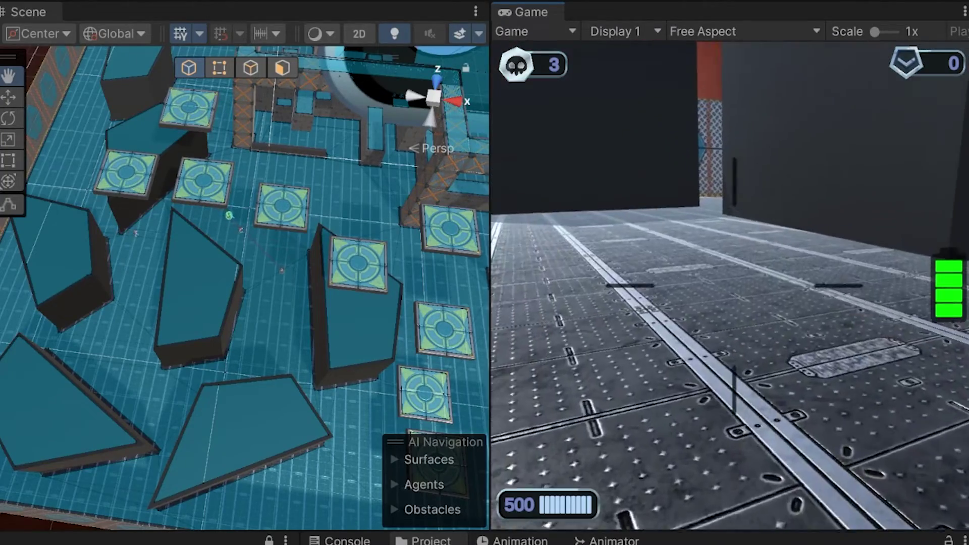
key(w)
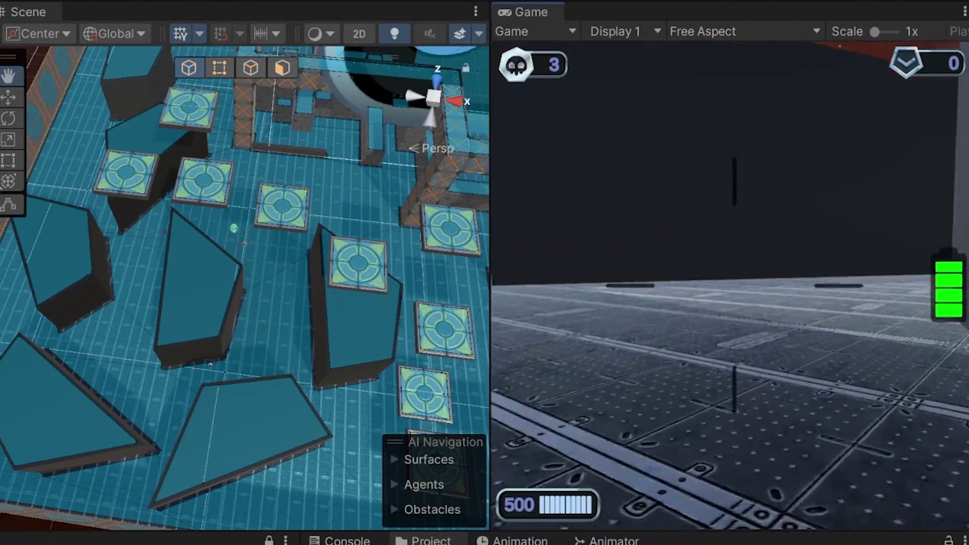
key(w)
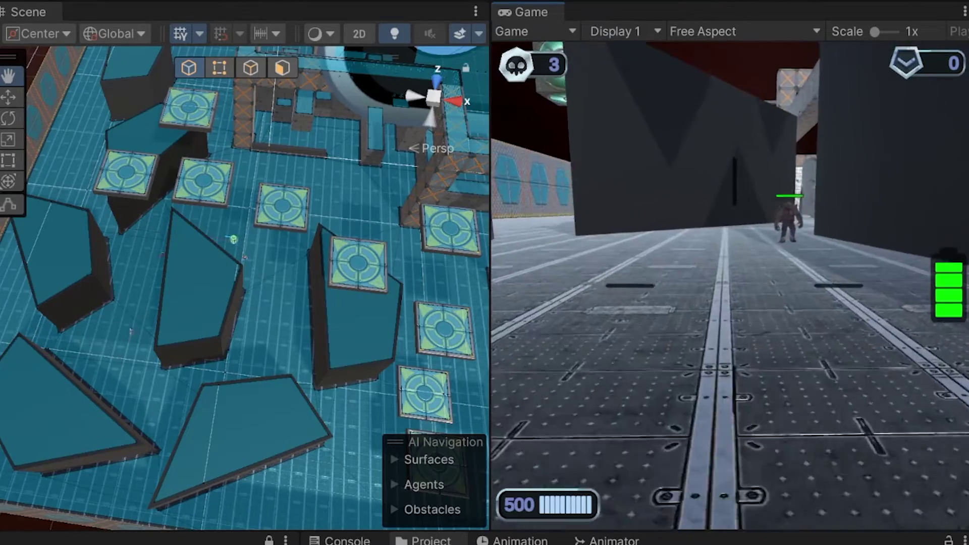
key(w)
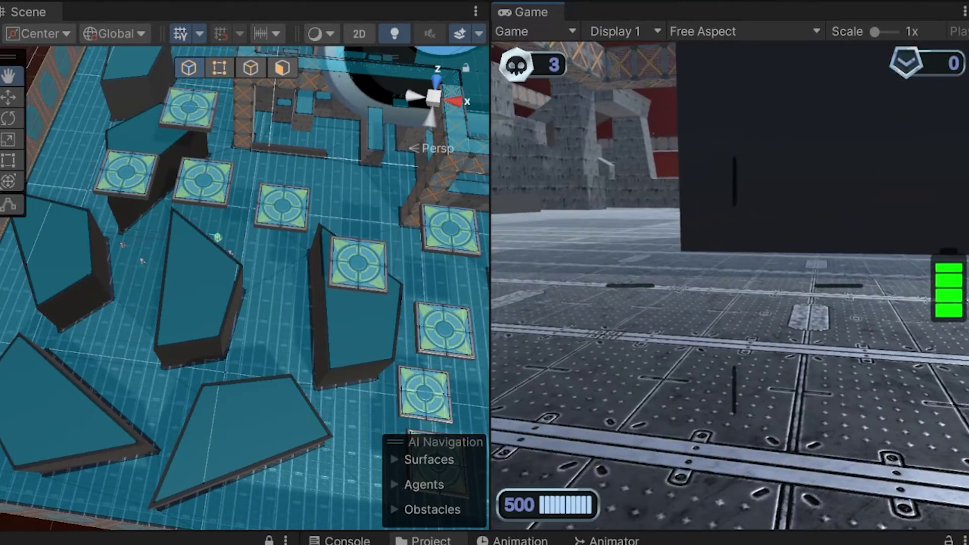
key(w)
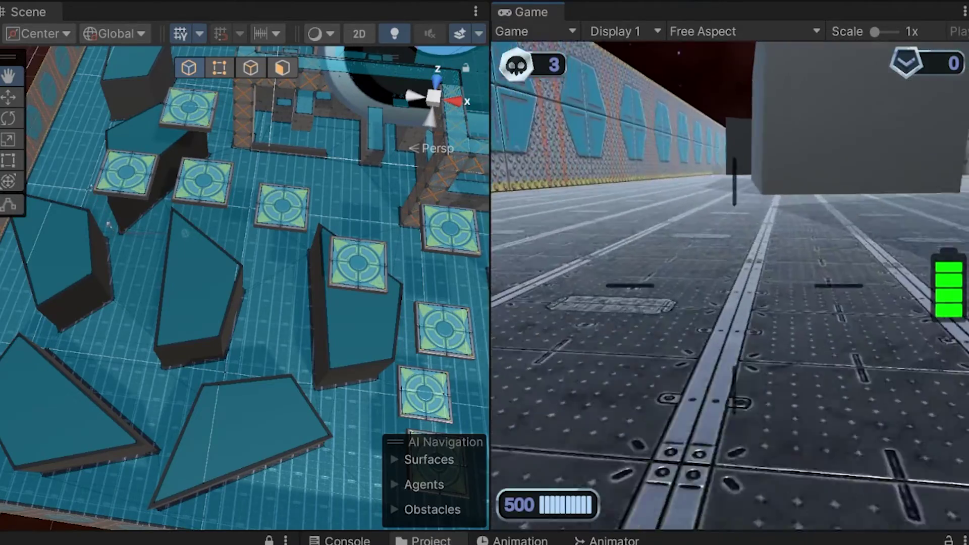
key(w)
key(w)
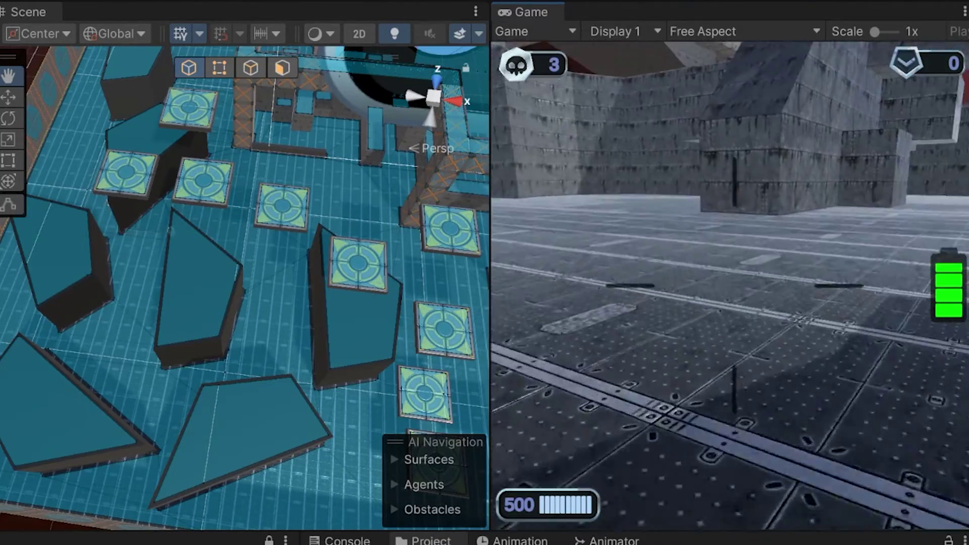
key(w)
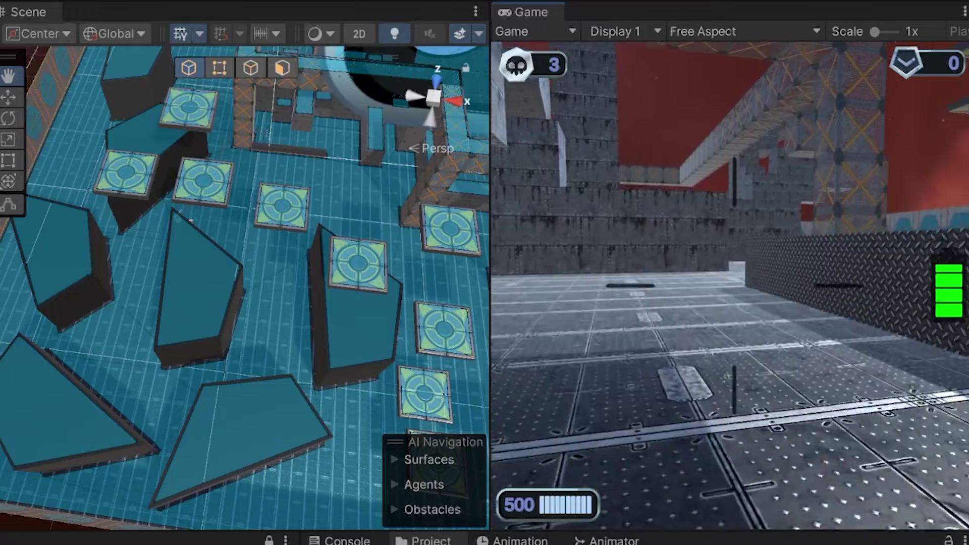
key(w)
key(w)
key(w)
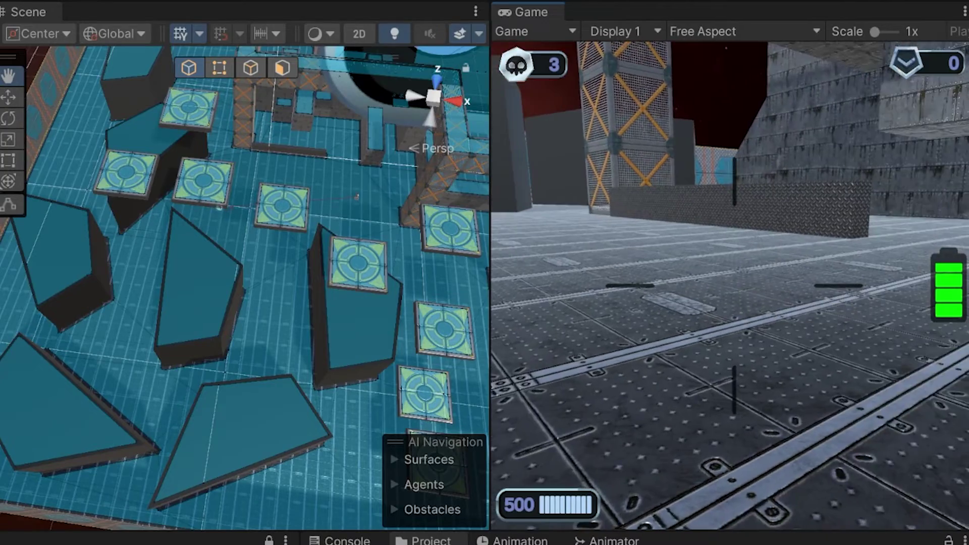
key(w)
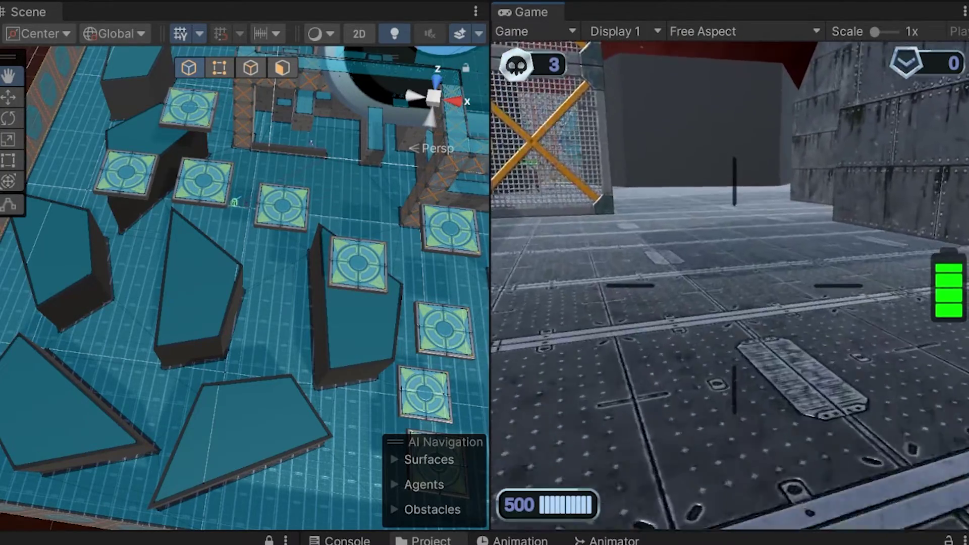
key(w)
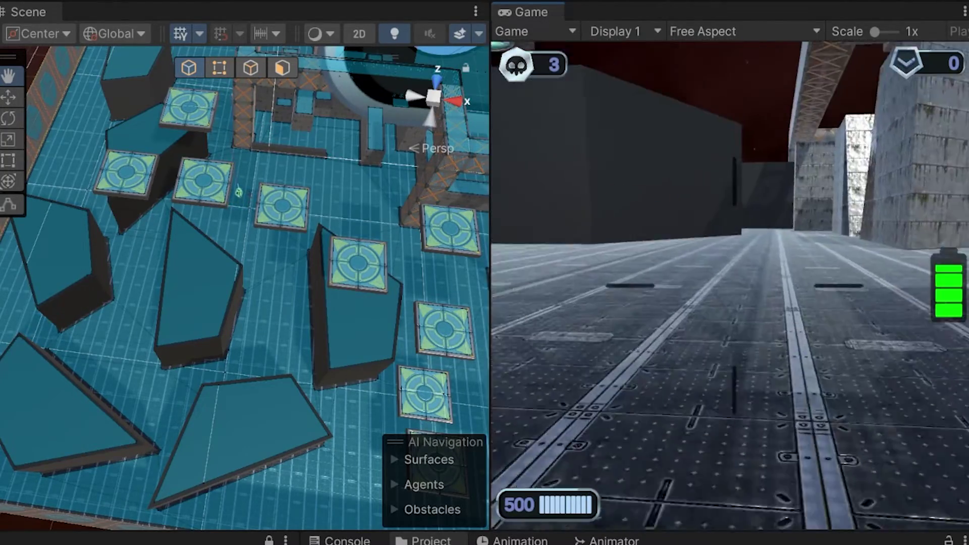
key(w)
key(w)
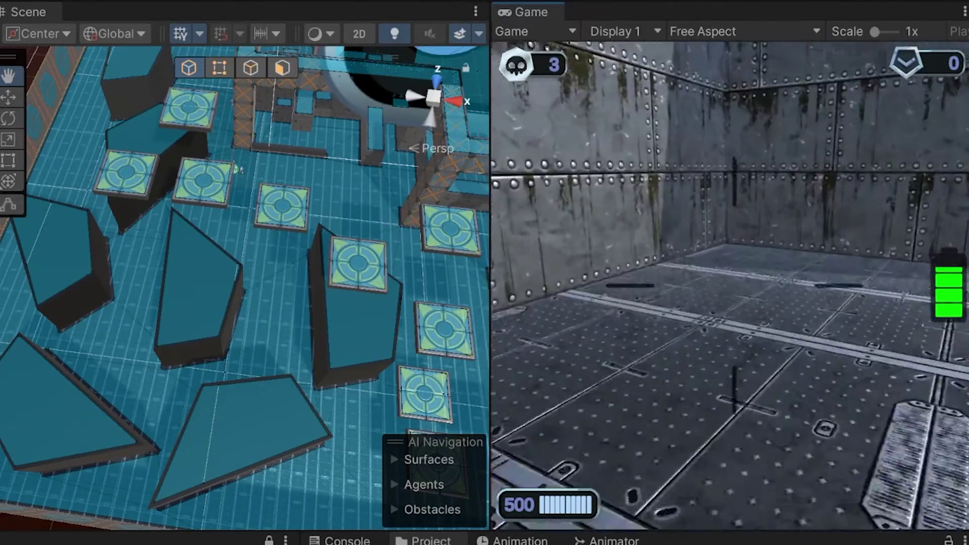
key(w)
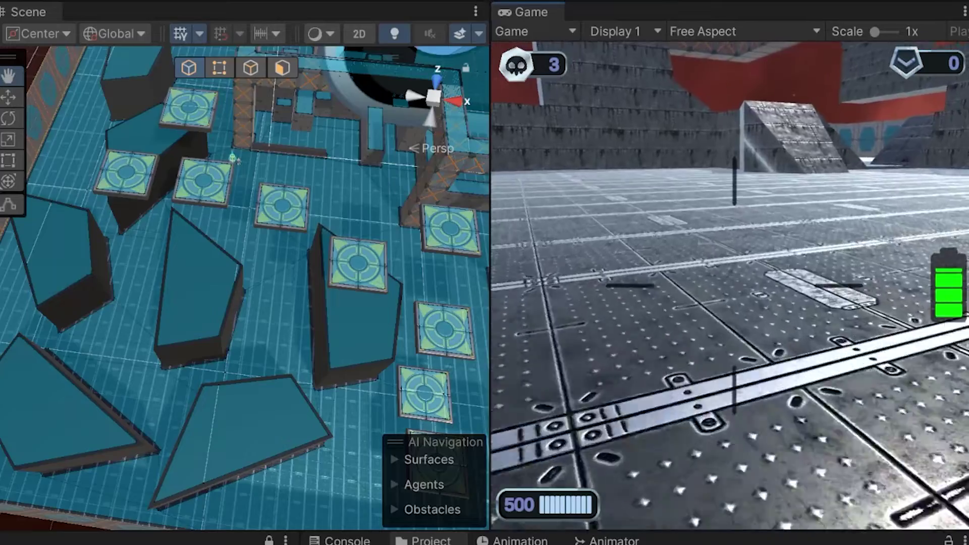
key(w)
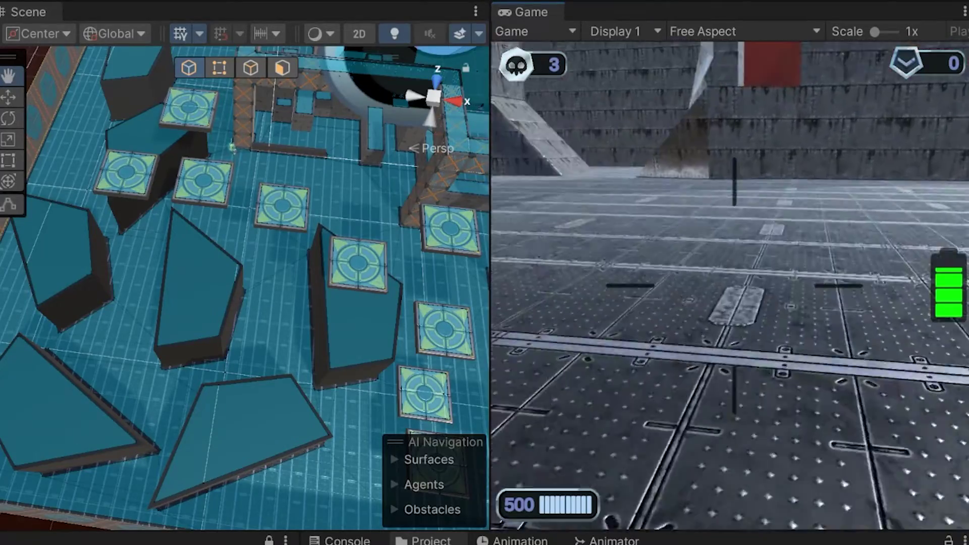
key(w)
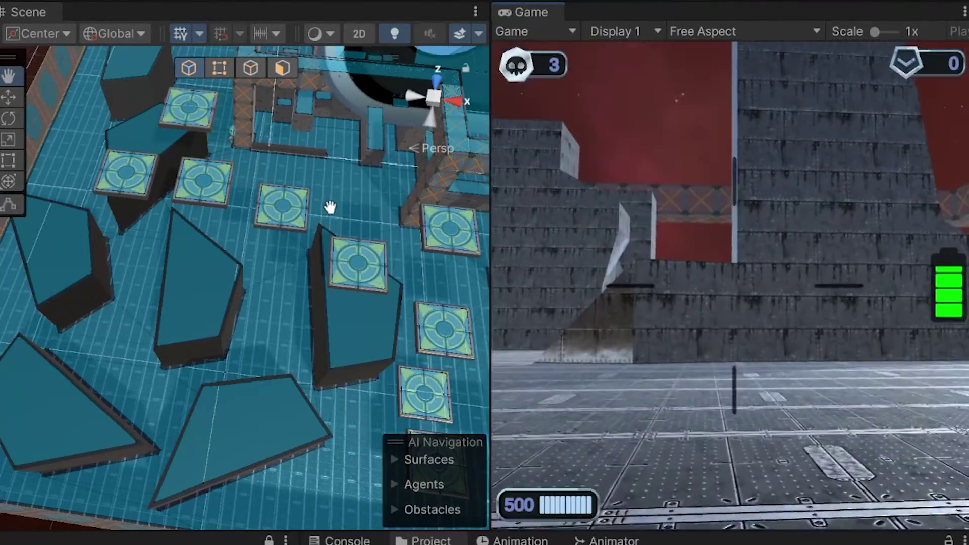
Follow the enemies' pursuit of the main character through the blocks and ramps up close in the Scene view
drag(328, 210, 290, 410)
alt+drag(259, 268, 194, 426)
scroll(193, 398, up, 6)
drag(163, 397, 278, 284)
alt+drag(278, 284, 346, 316)
mouse_move(399, 330)
alt+mouse_down()
mouse_move(412, 386)
mouse_move(361, 339)
mouse_move(381, 337)
alt+mouse_up()
drag(341, 254, 317, 317)
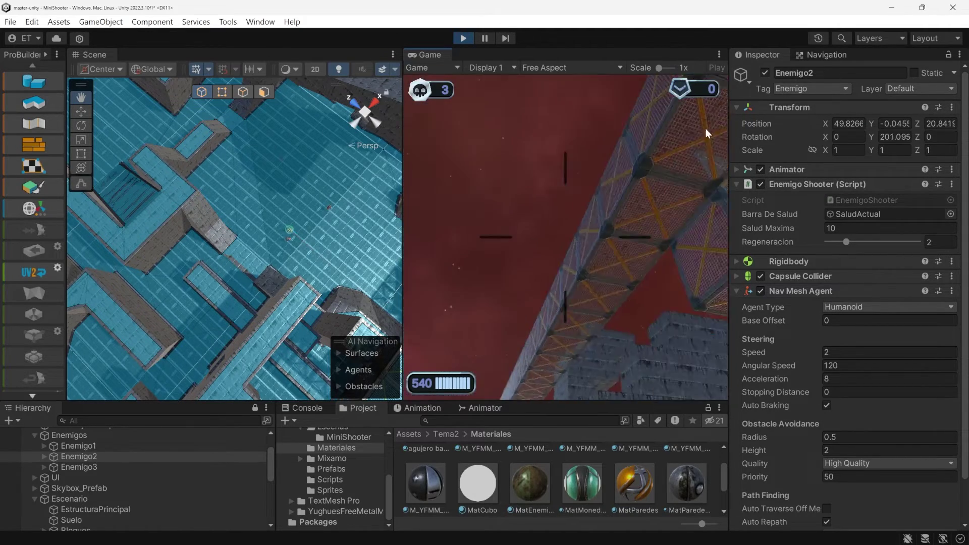
Open the Navigation agent settings and review the Humanoid agent's radius, height, step height and max slope
click(835, 55)
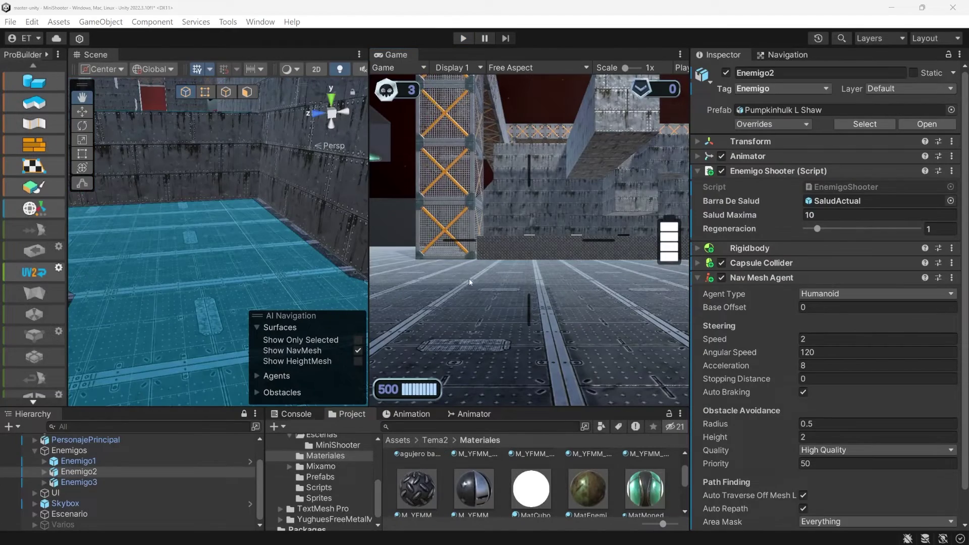
click(797, 55)
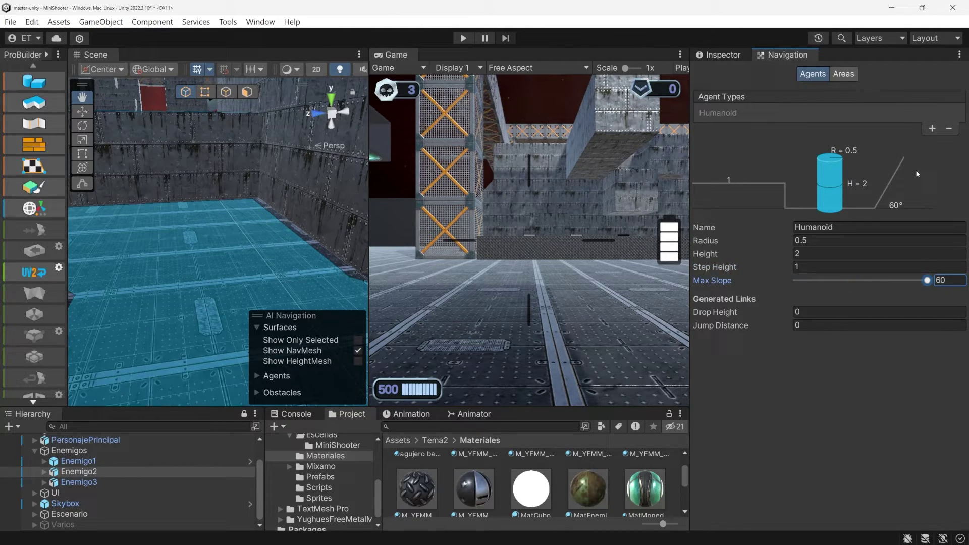
Clear and rebake the NavMeshSurface of Escenario, then examine the regenerated walkable area from above
click(723, 55)
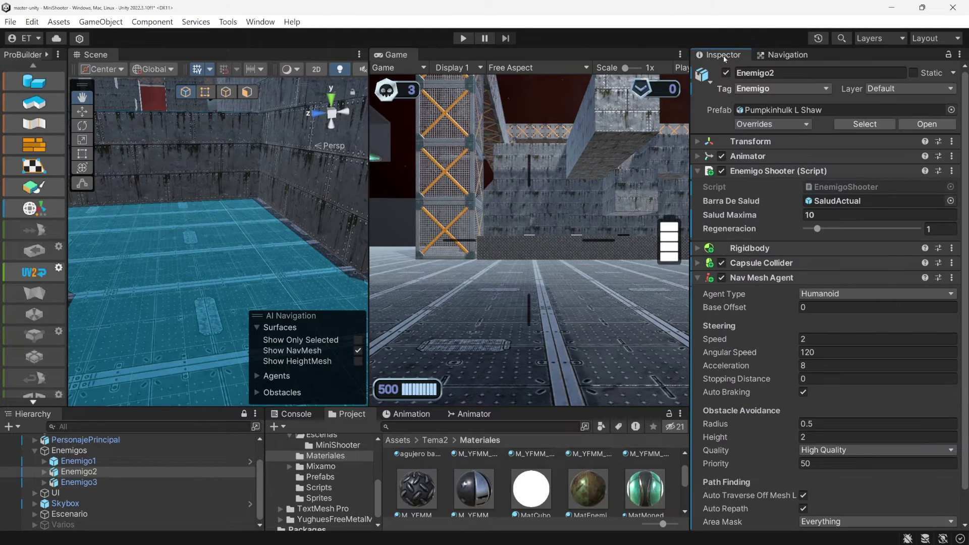
click(130, 513)
click(868, 319)
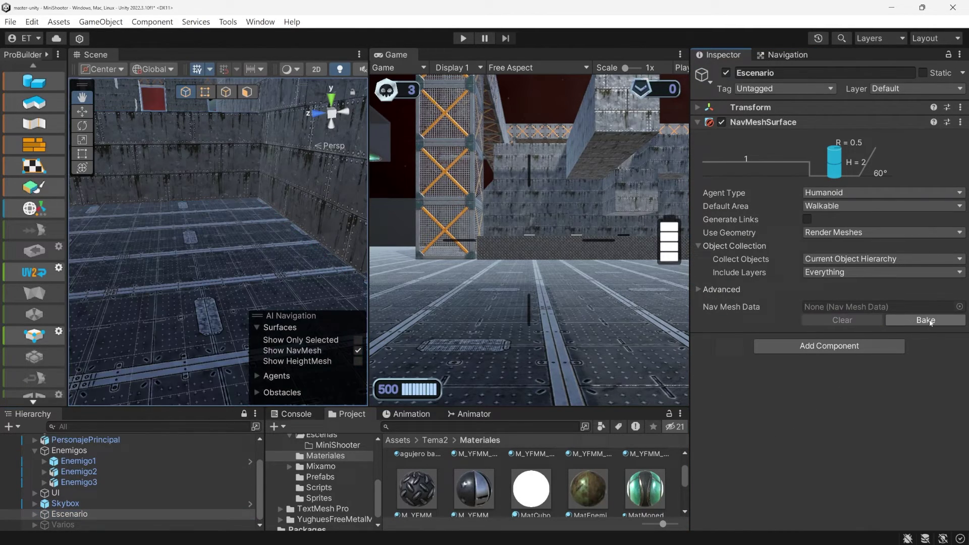
click(928, 320)
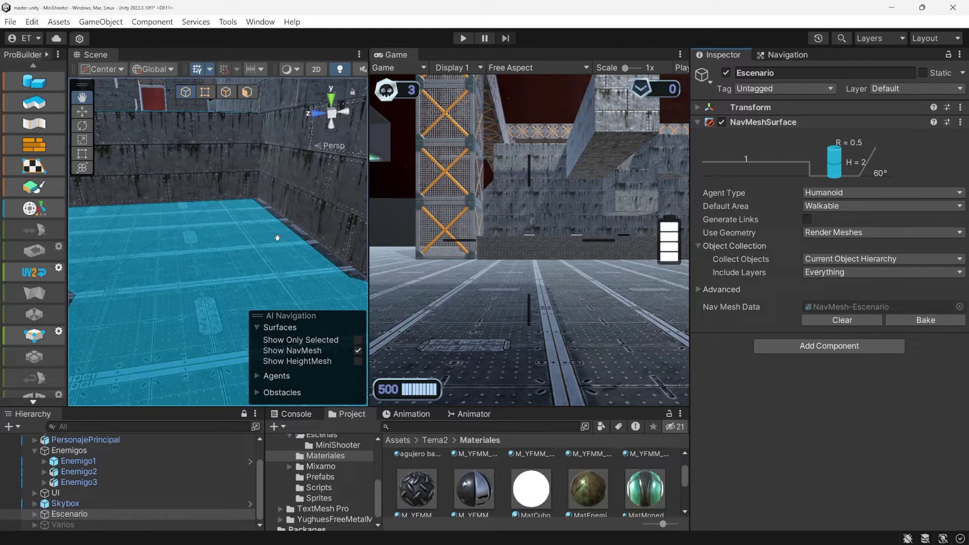
scroll(277, 238, down, 5)
double_click(76, 514)
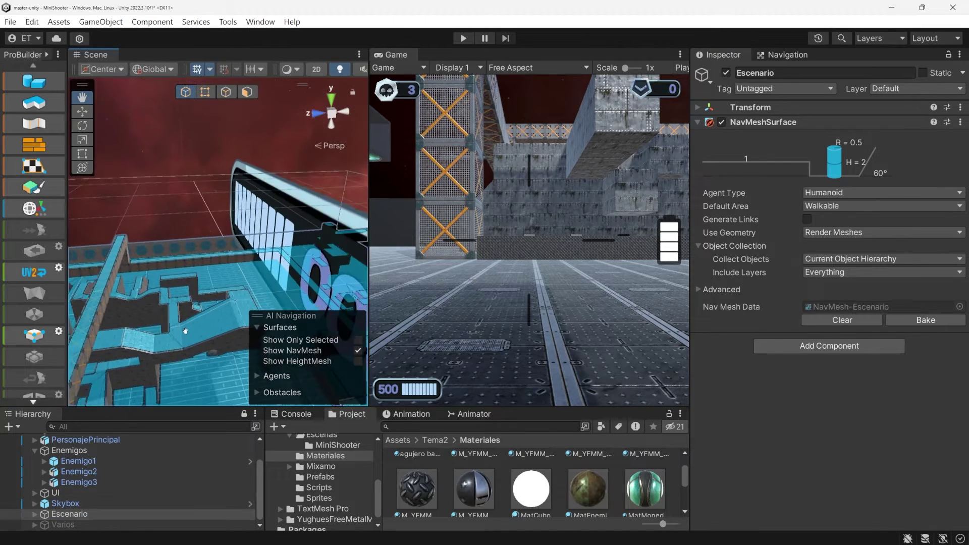
scroll(185, 331, up, 3)
drag(157, 331, 429, 98)
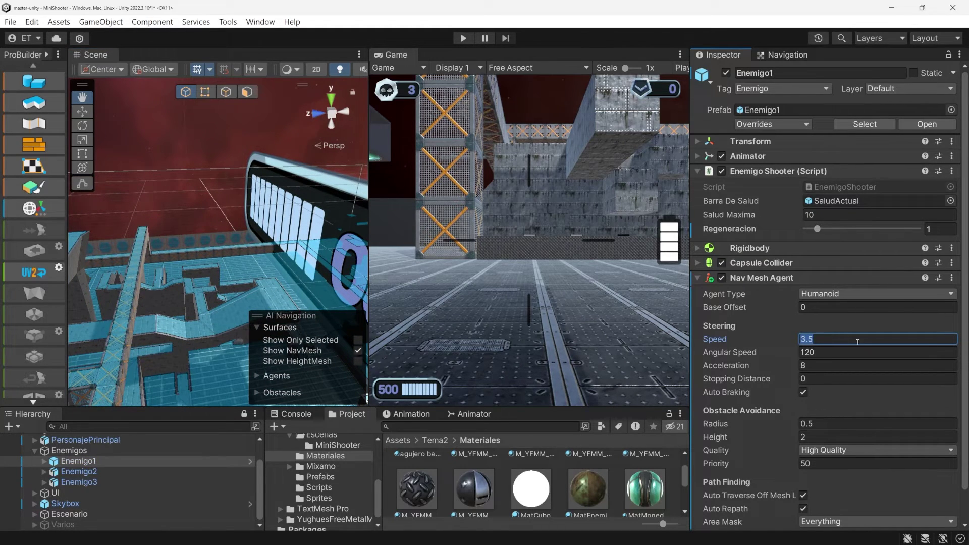
Set the Nav Mesh Agent speed of the enemies to 10
click(134, 473)
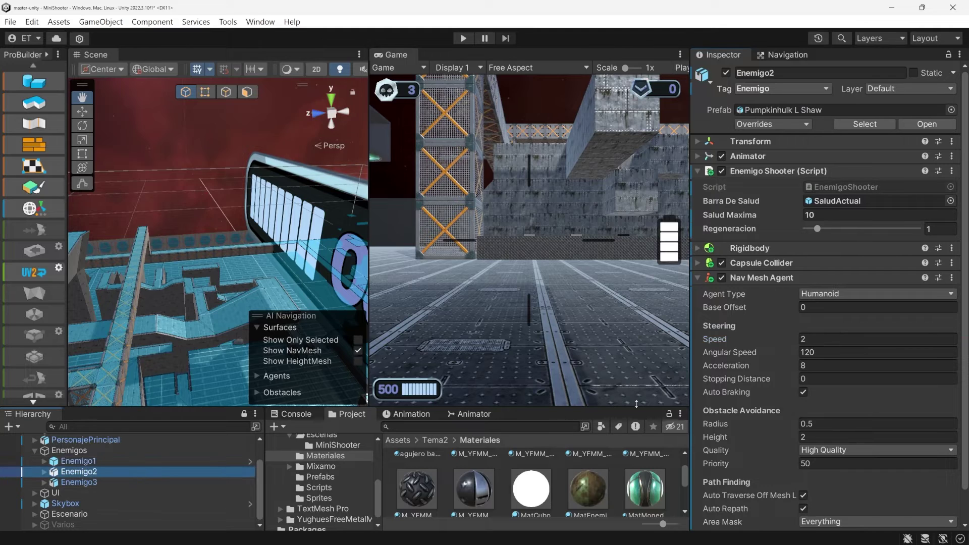
click(250, 481)
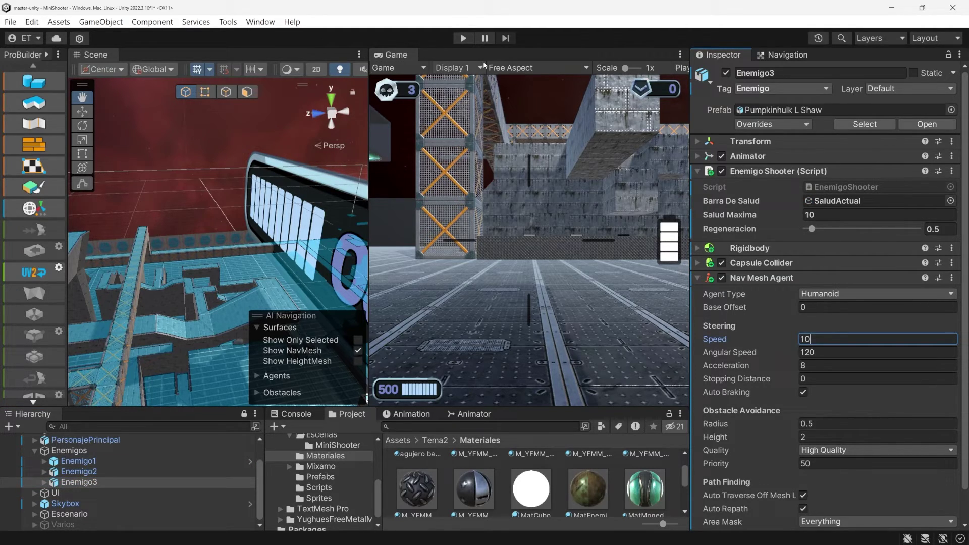
Run the game and watch how the faster enemies approach the main character across the floor
click(465, 42)
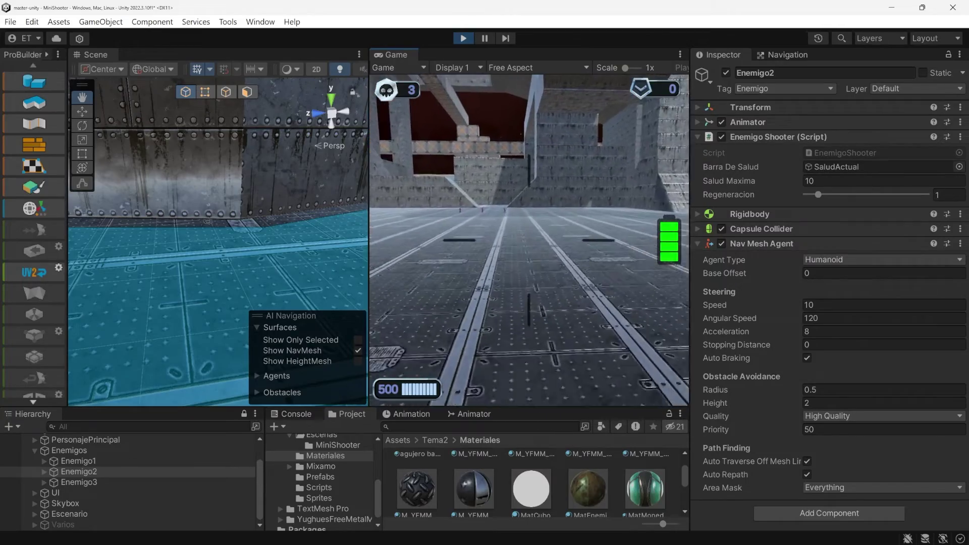
key(s)
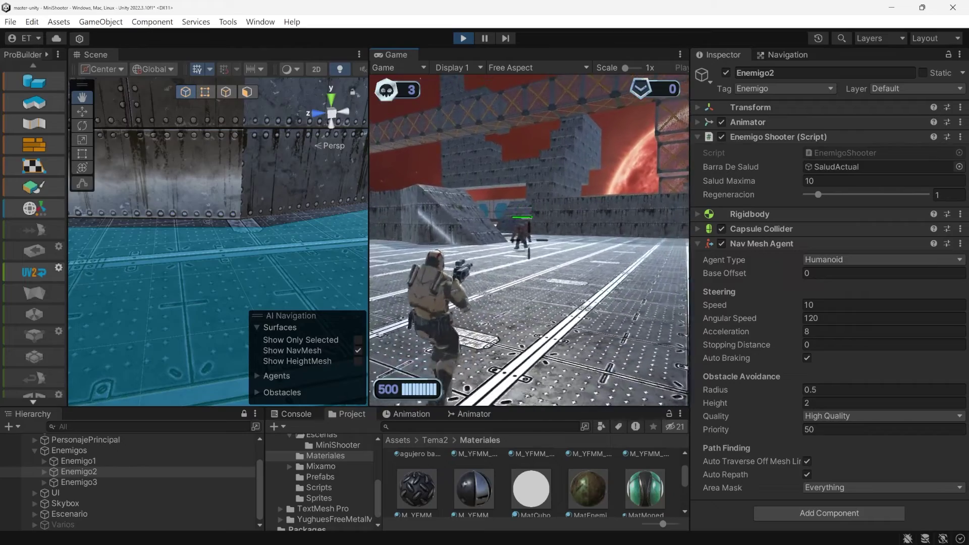
key(ctrl+p)
click(463, 37)
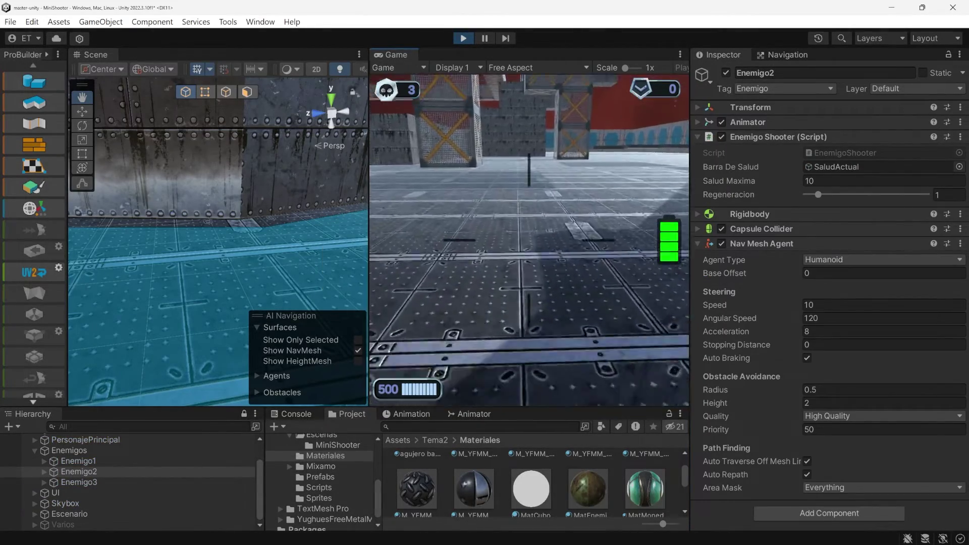
Move the main character onto the raised blocks, examine how the enemies try to reach it, and stop the game
key(w)
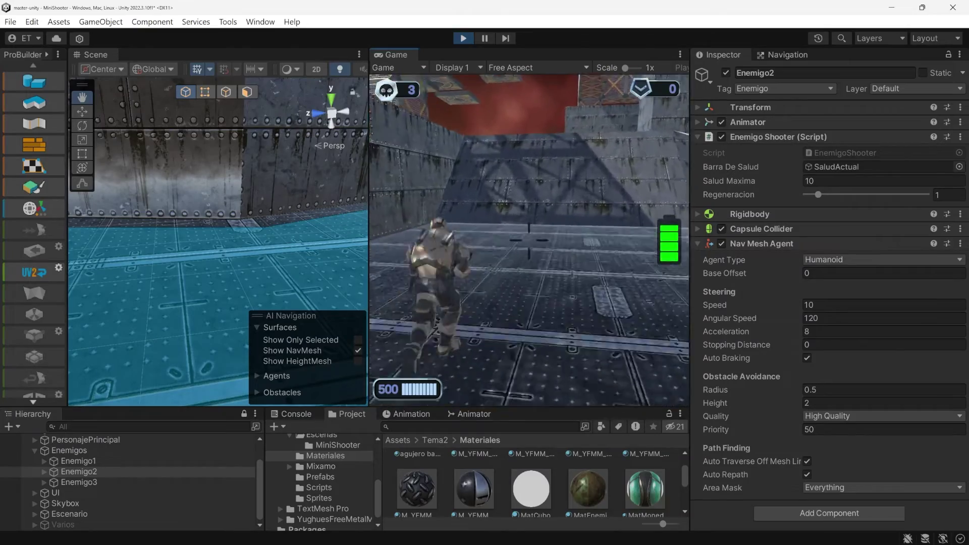
key(space)
key(w)
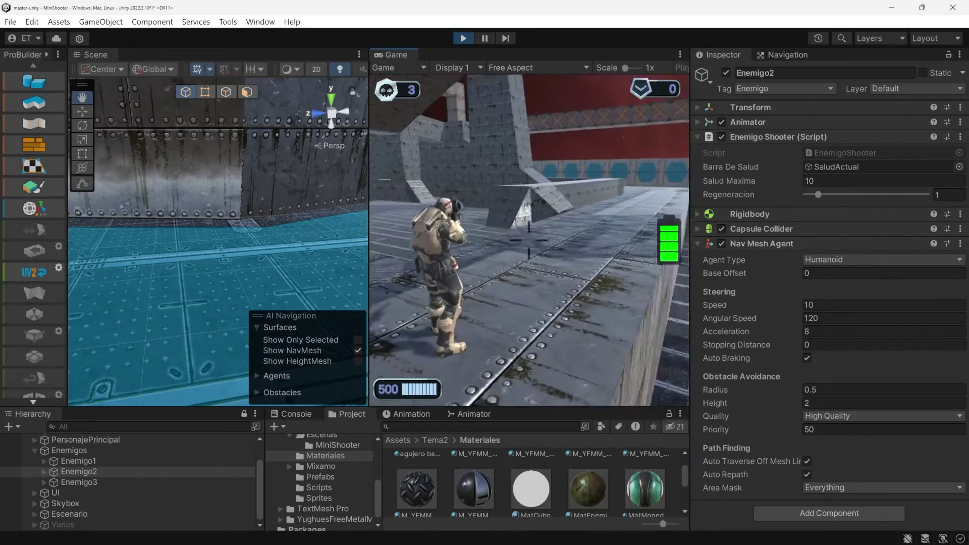
key(w)
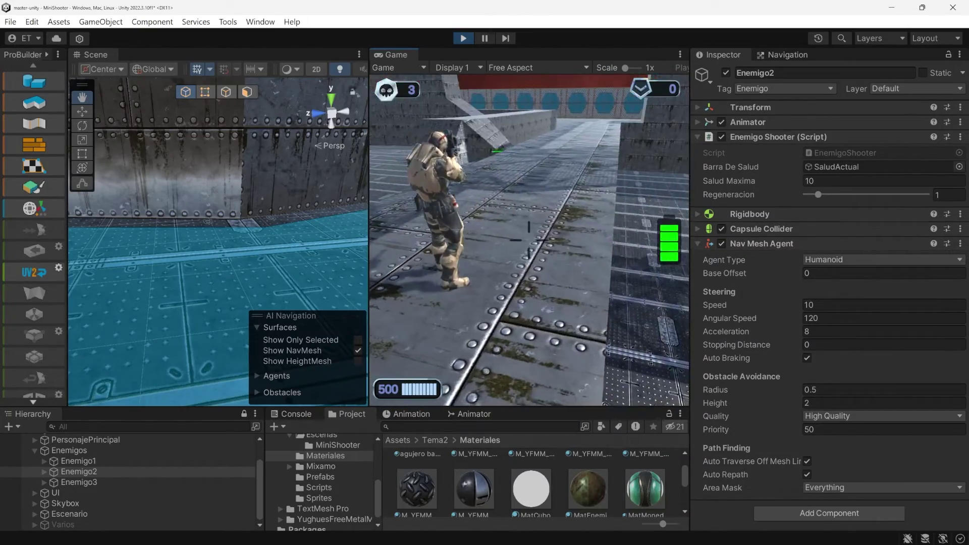
key(w)
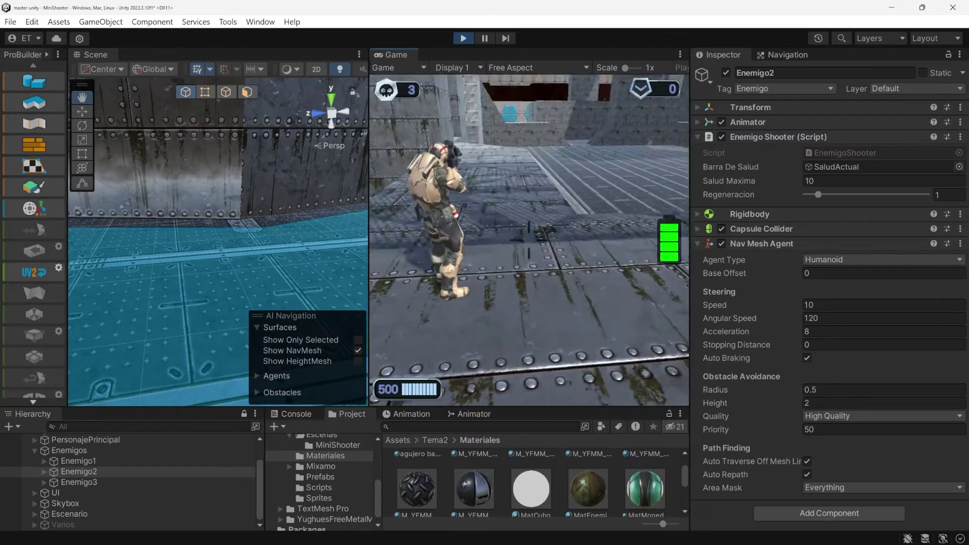
key(w)
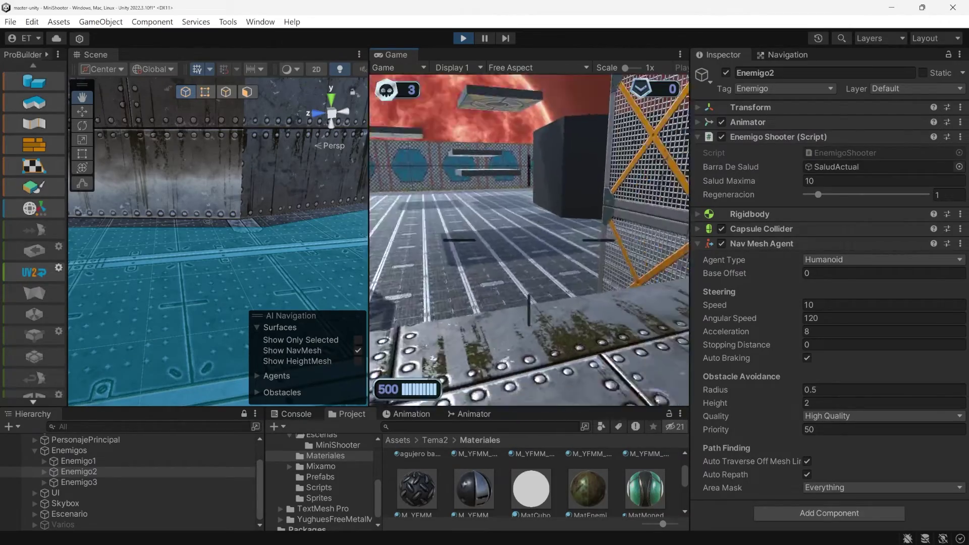
key(w)
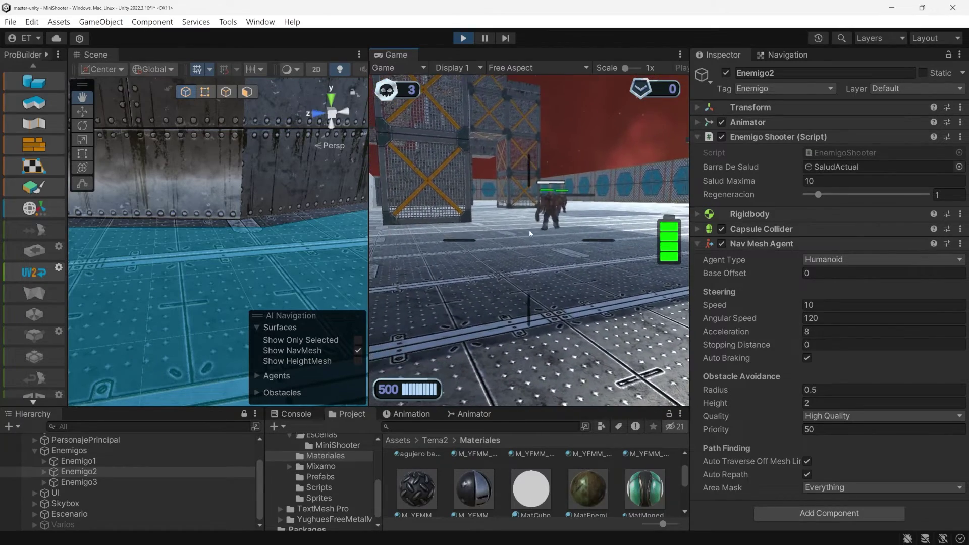
click(464, 39)
Set the Humanoid agent's drop height to 10 and bake the NavMeshSurface of Escenario again
click(787, 55)
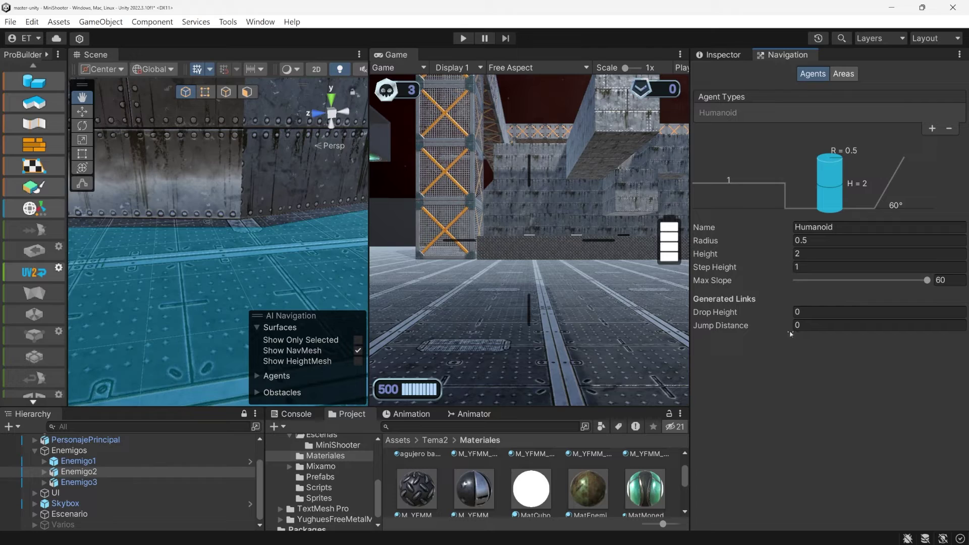
text(10)
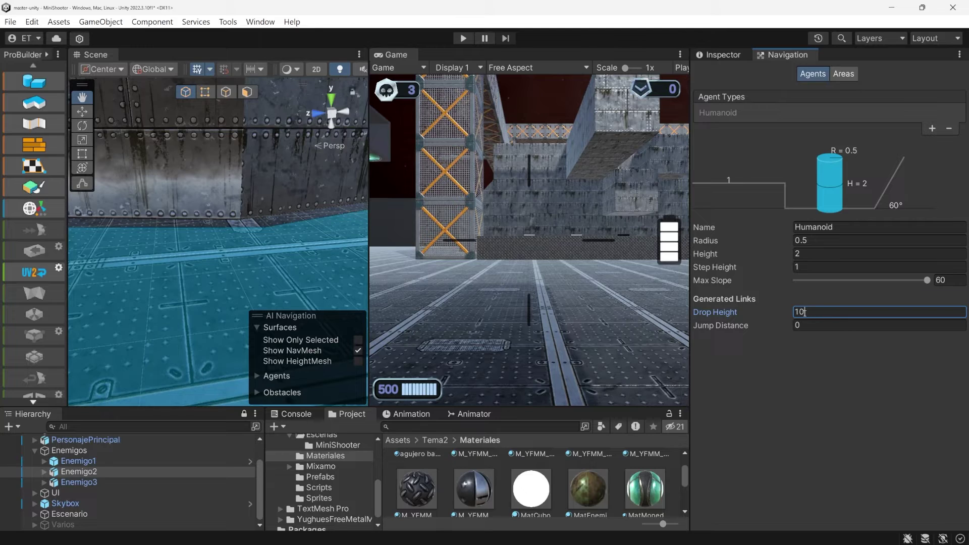
click(112, 517)
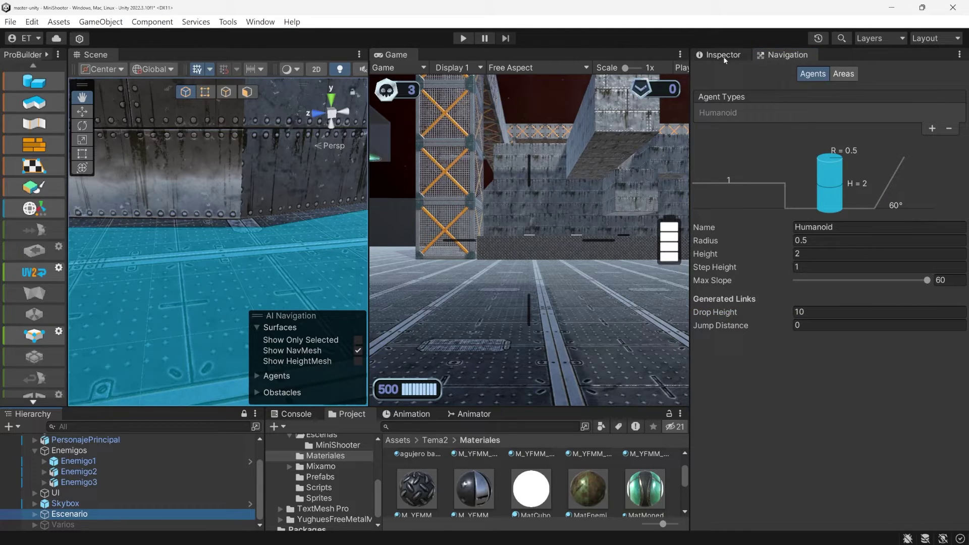
click(723, 55)
click(925, 320)
Frame the enemies in the Scene view, test their pursuit of the main character in the running game, and stop it
double_click(69, 450)
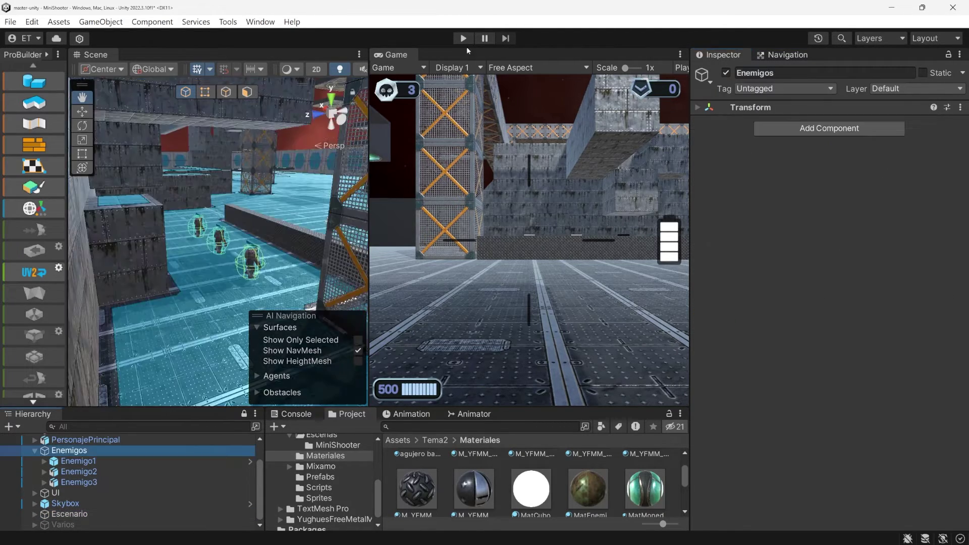
key(ctrl+p)
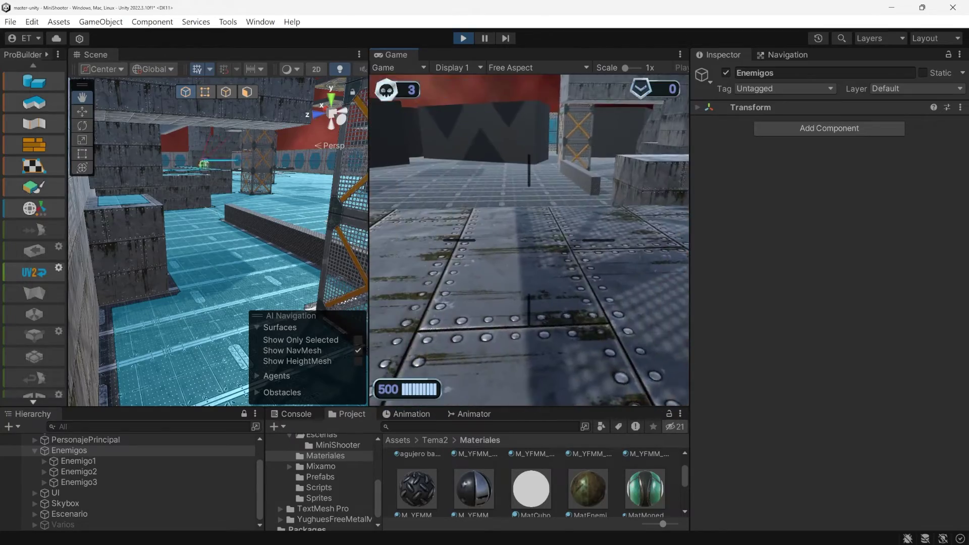
key(w)
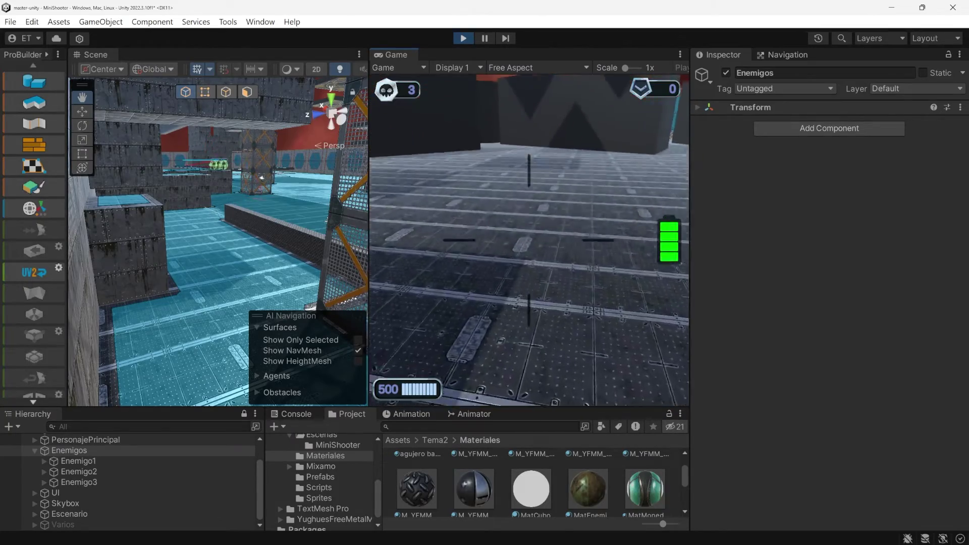
key(w)
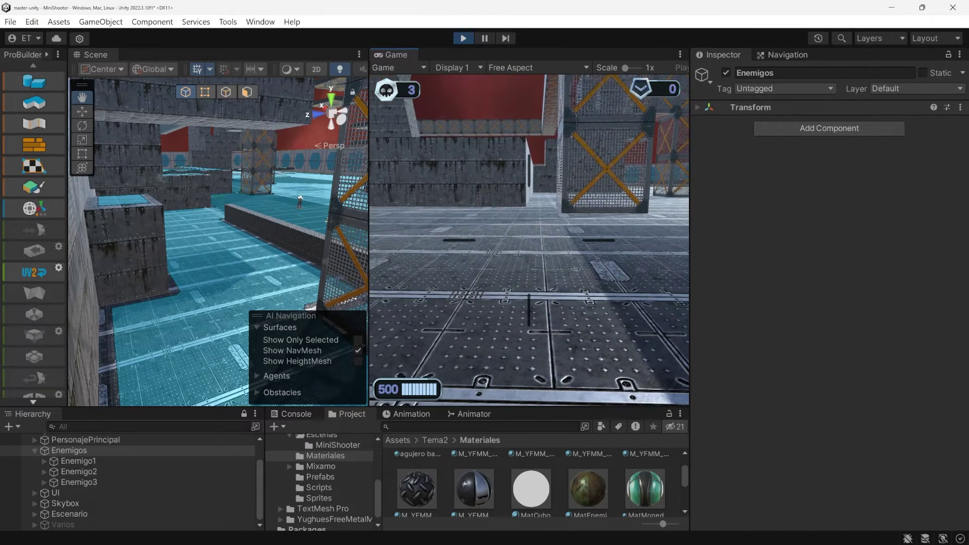
key(ctrl+p)
Enable Generate Links on Escenario's NavMeshSurface, then clear and rebake the NavMesh
click(786, 55)
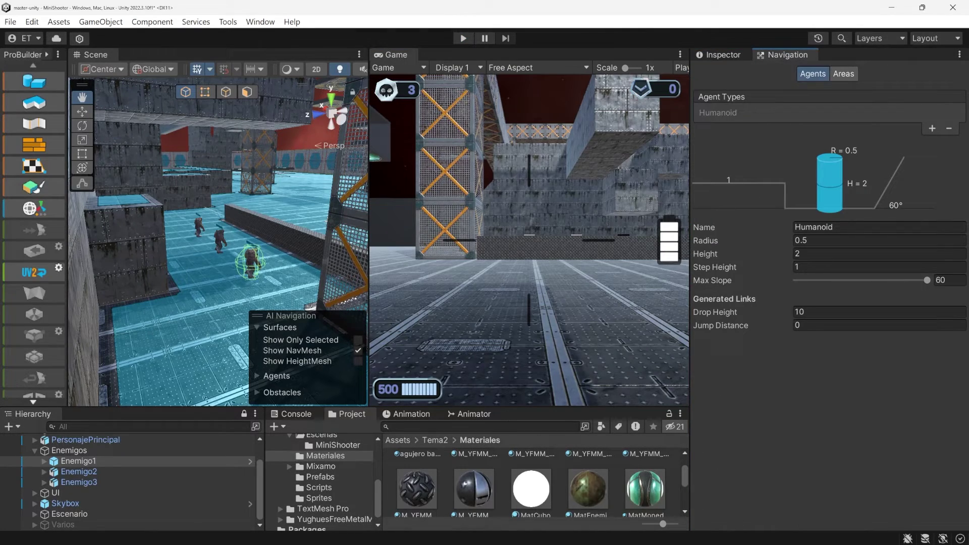
click(69, 514)
click(723, 54)
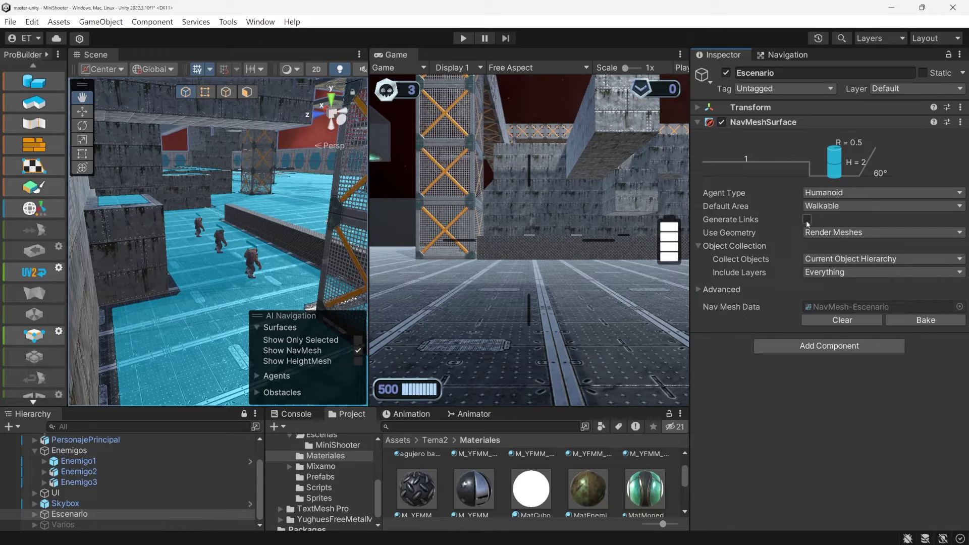
click(864, 320)
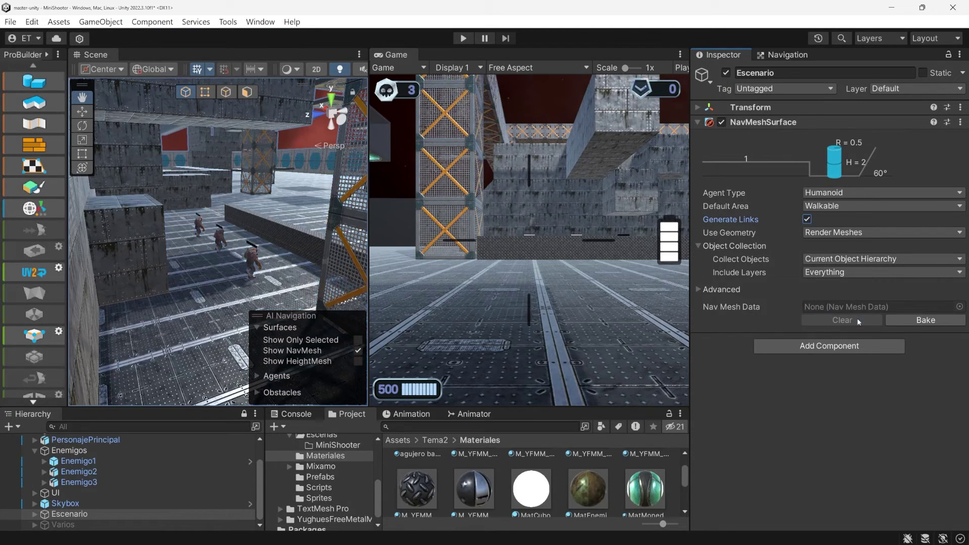
click(916, 320)
Examine the links generated around the blocks, run the game, and survey the level in the Scene view during the chase
drag(209, 265, 183, 340)
right_drag(173, 338, 161, 295)
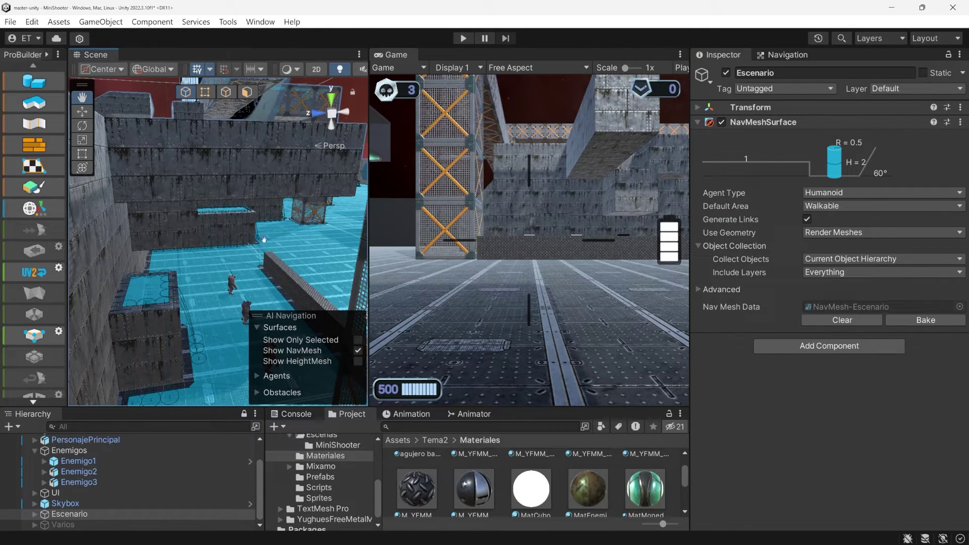
key(ctrl+p)
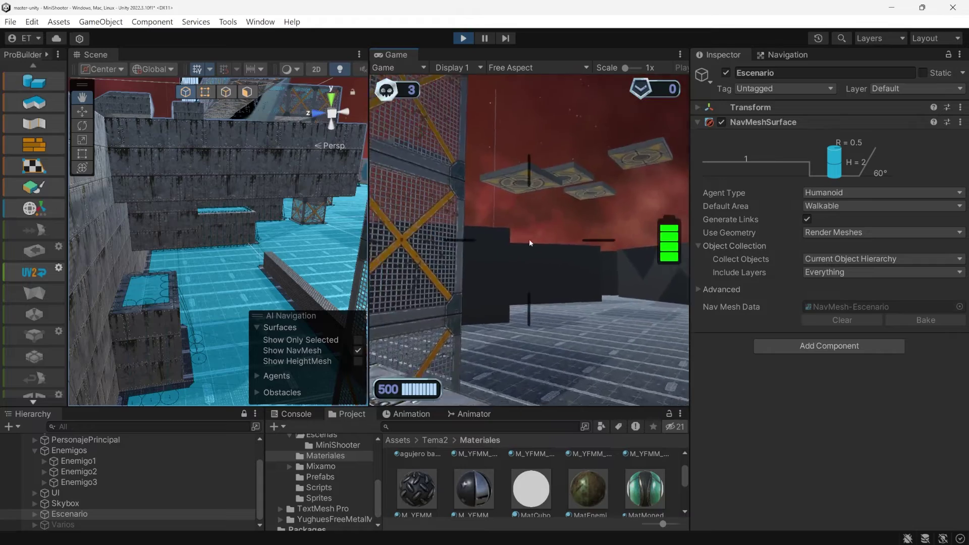
drag(303, 203, 173, 255)
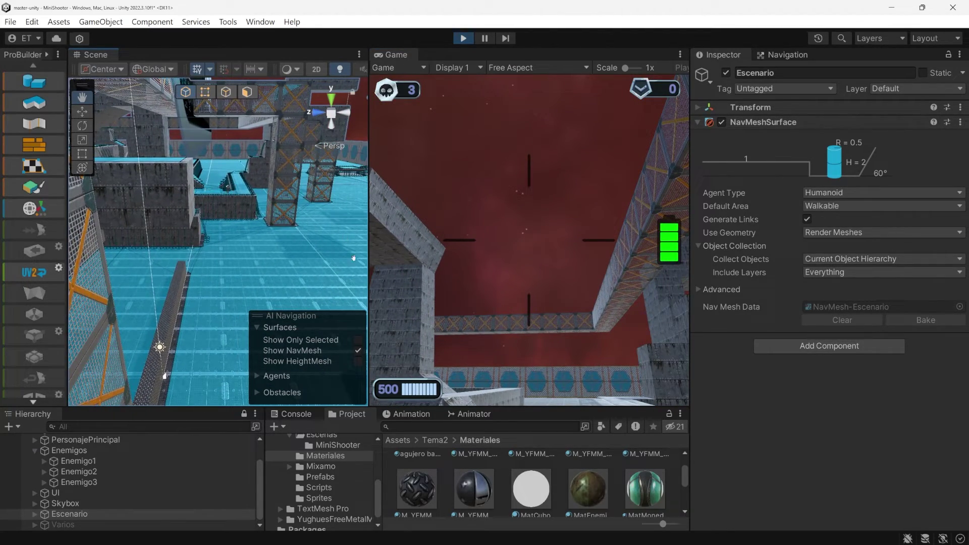
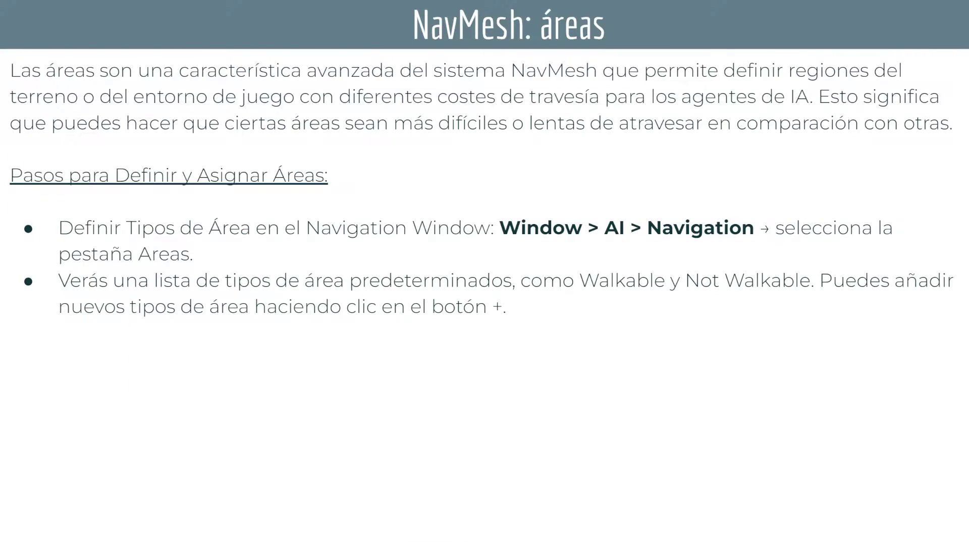
key(Right)
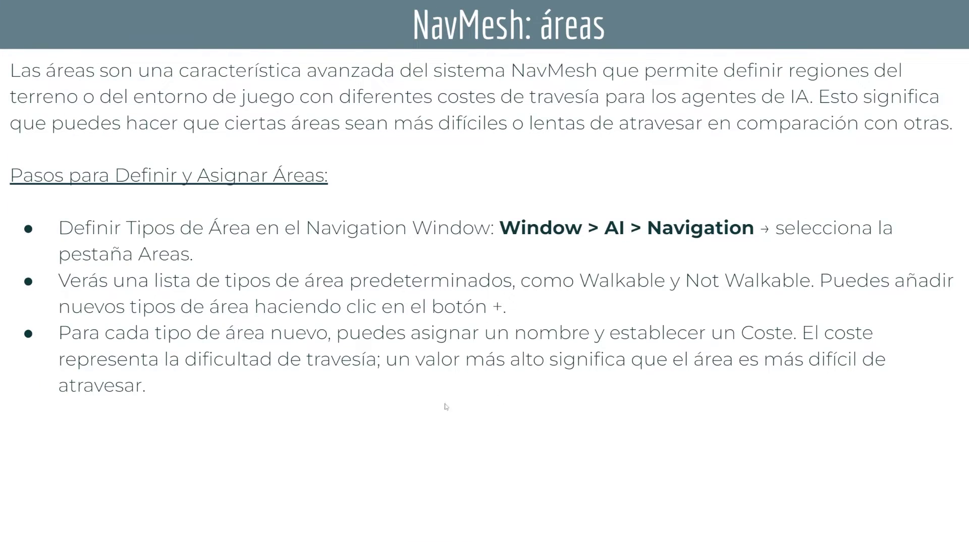
key(Right)
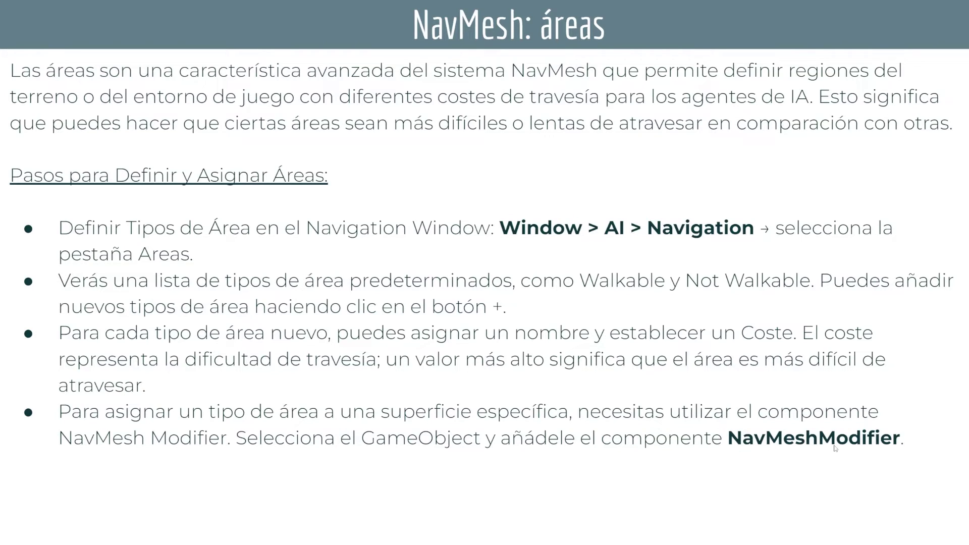
click(642, 458)
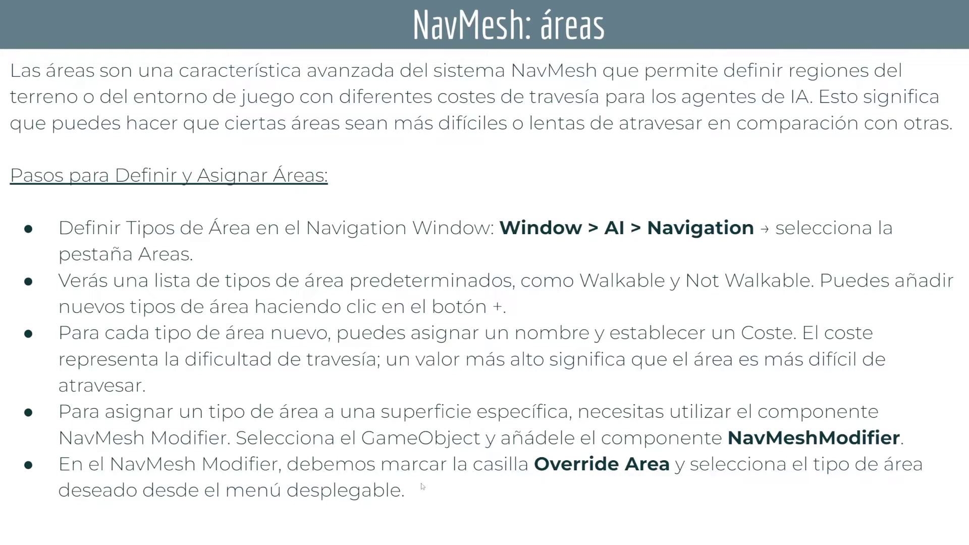
click(612, 322)
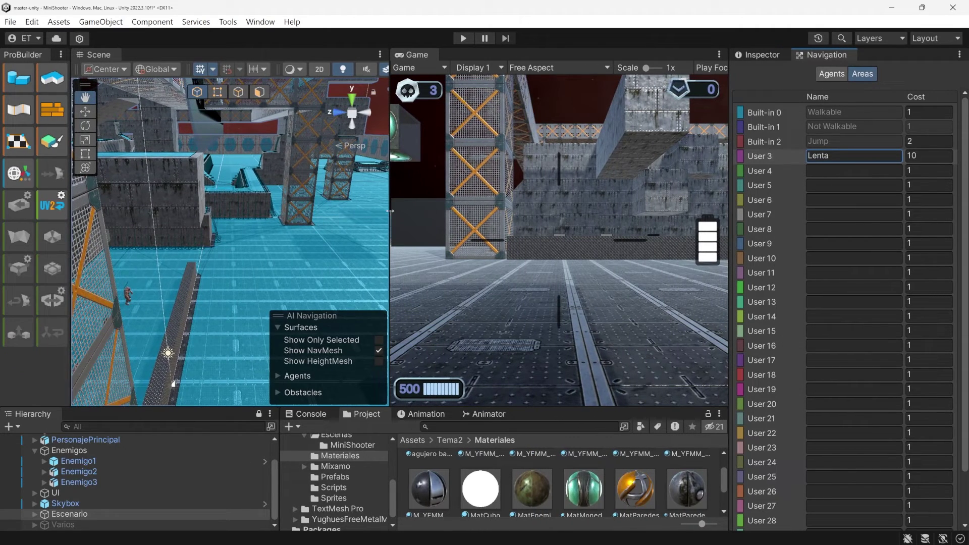
Extend the side face of the low wall block near the enemies into a wide platform, then lower the block almost flush with the floor
drag(390, 211, 403, 211)
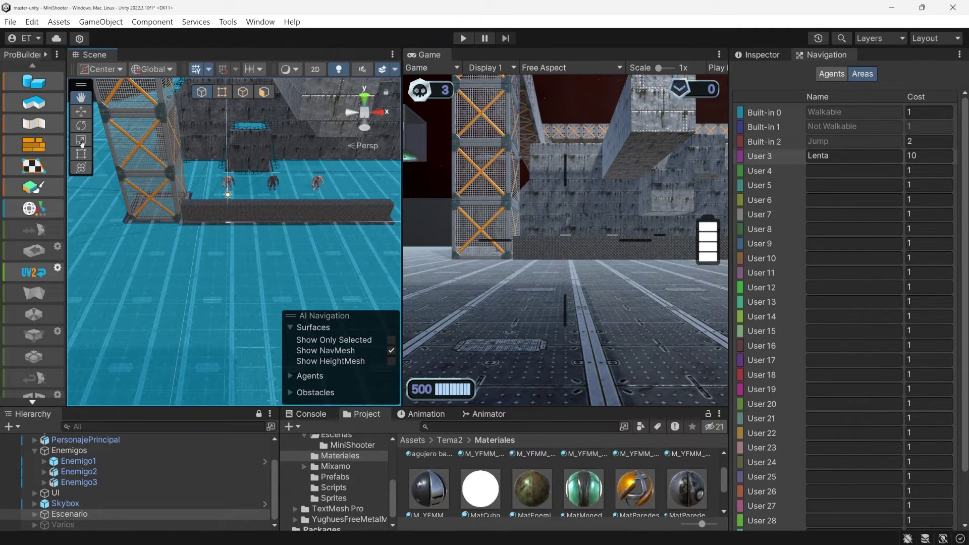
click(81, 111)
click(280, 216)
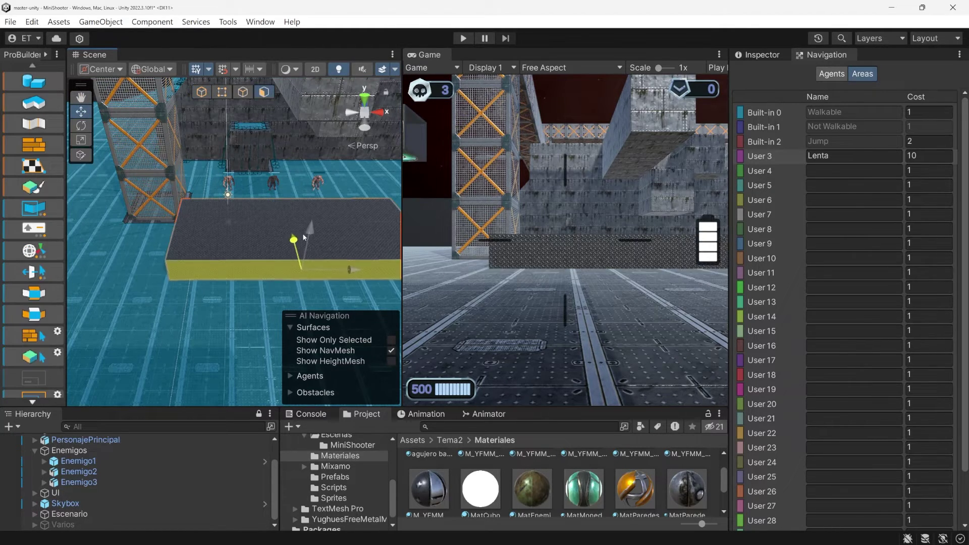
drag(294, 239, 299, 259)
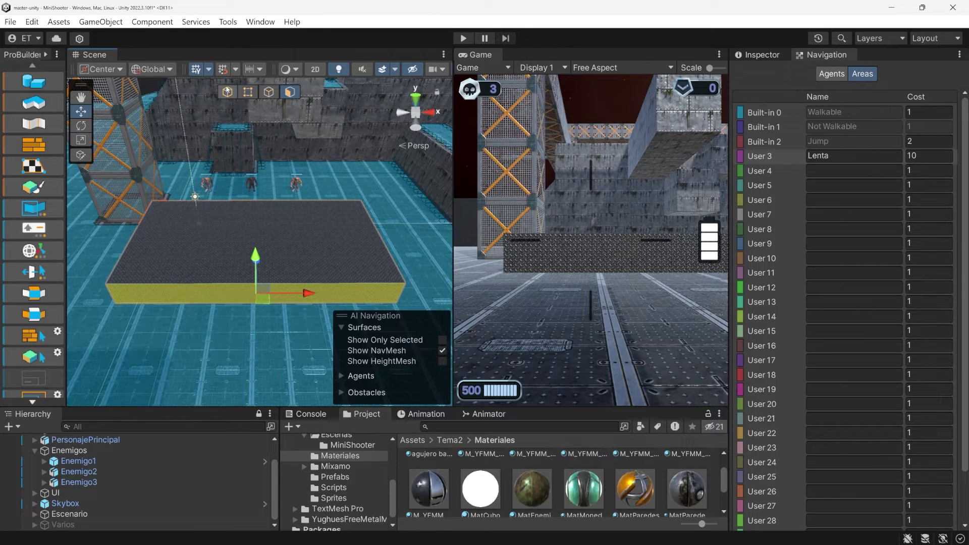
click(227, 92)
drag(256, 201, 256, 221)
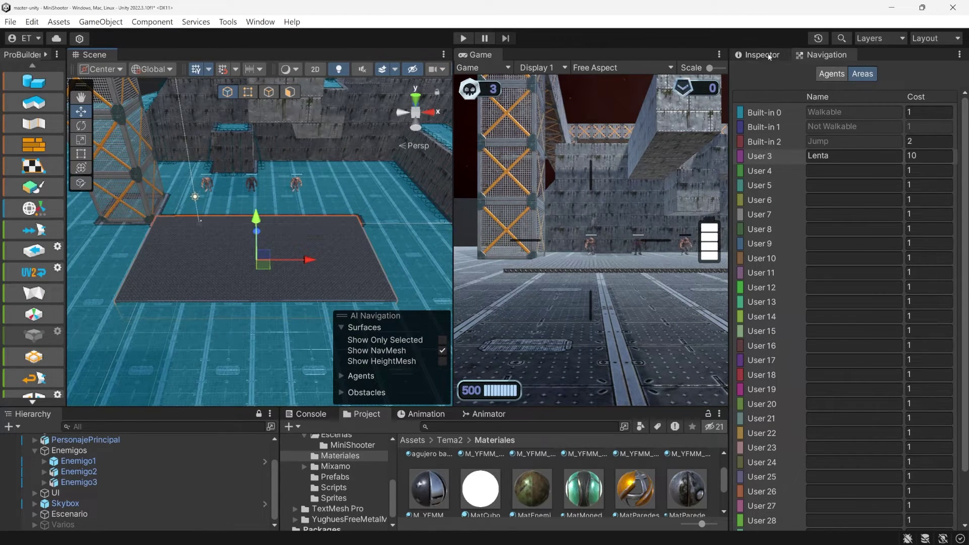
Add a NavMeshModifier in Add or Modify object mode to the platform and override its area type with Lenta
click(765, 55)
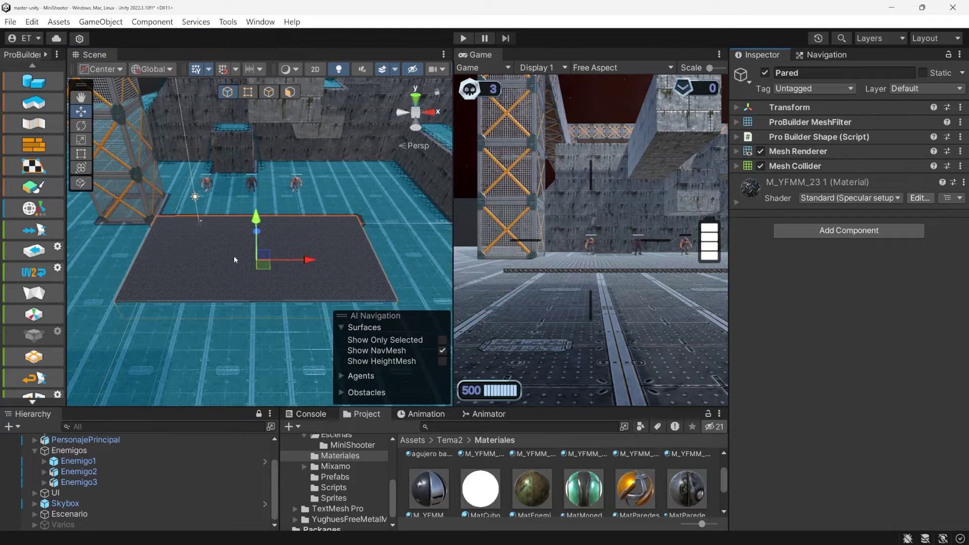
click(848, 230)
text(n)
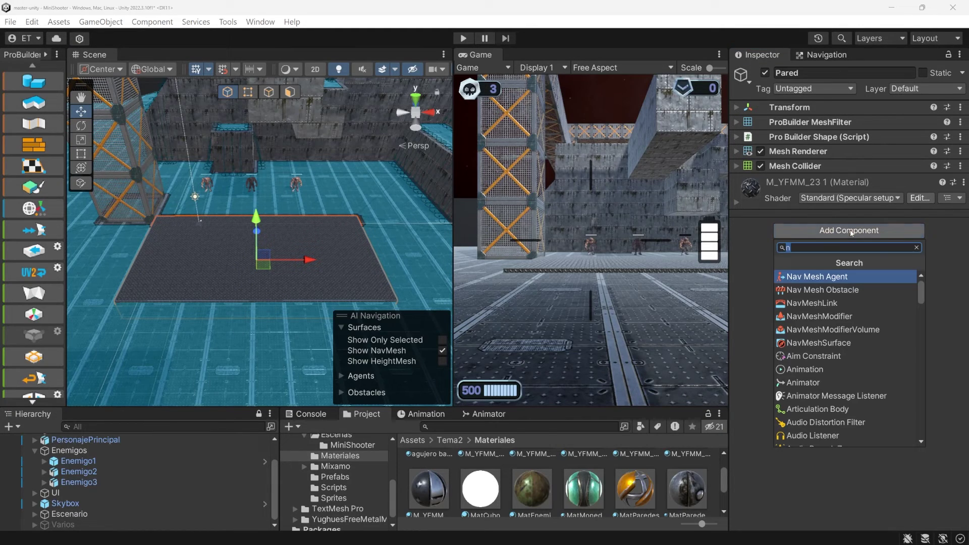
click(829, 321)
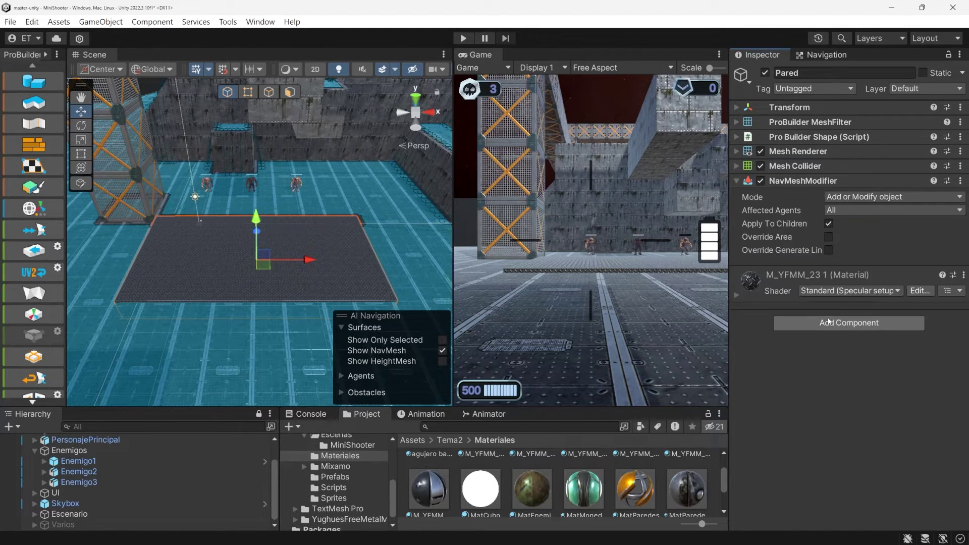
click(850, 199)
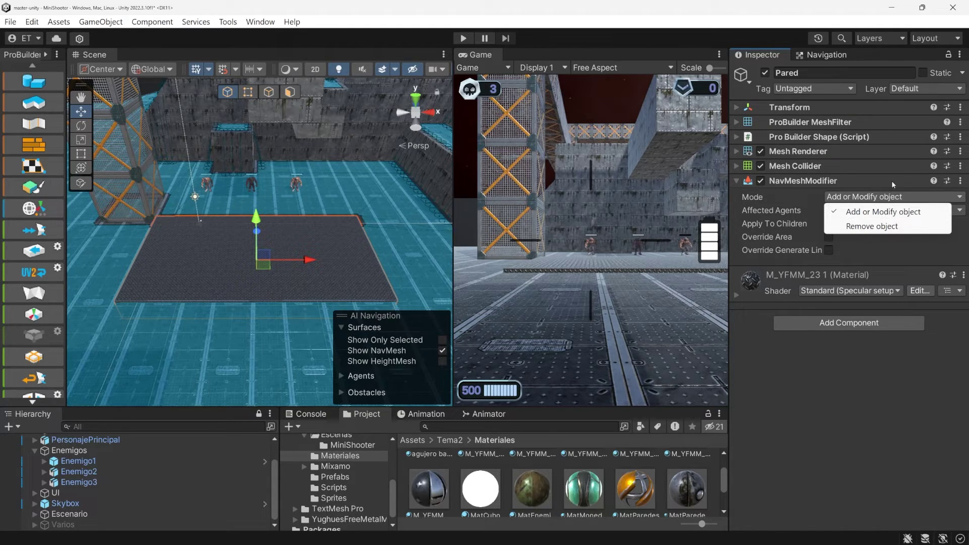
click(882, 212)
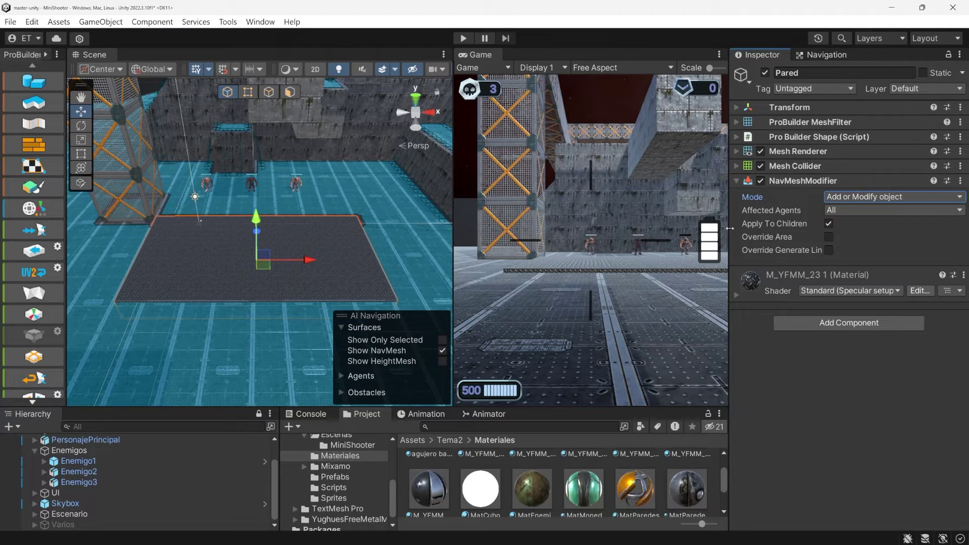
click(829, 239)
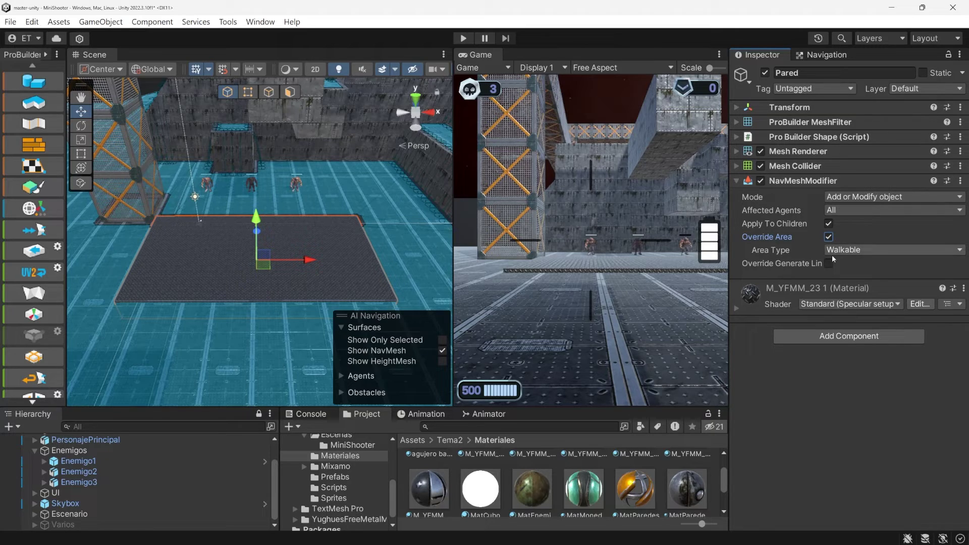
click(843, 251)
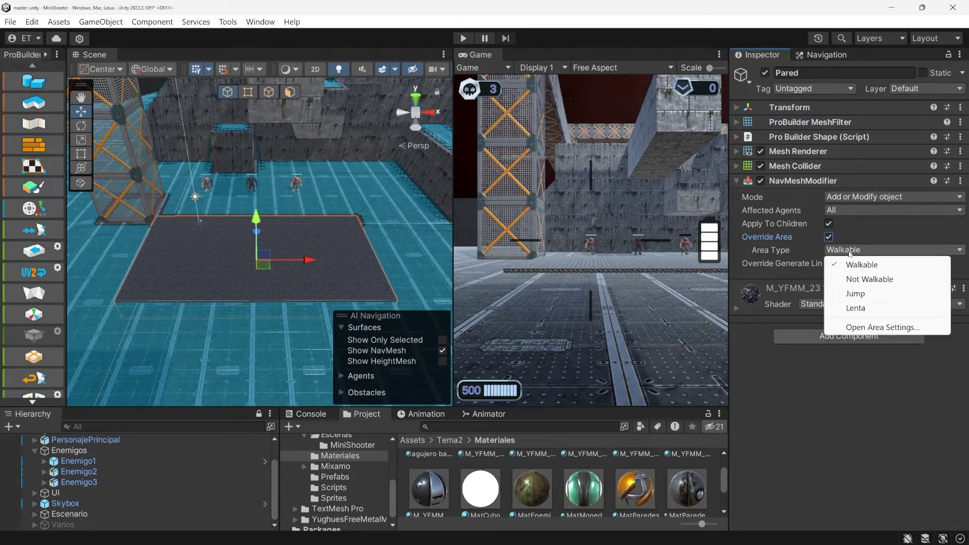
click(875, 311)
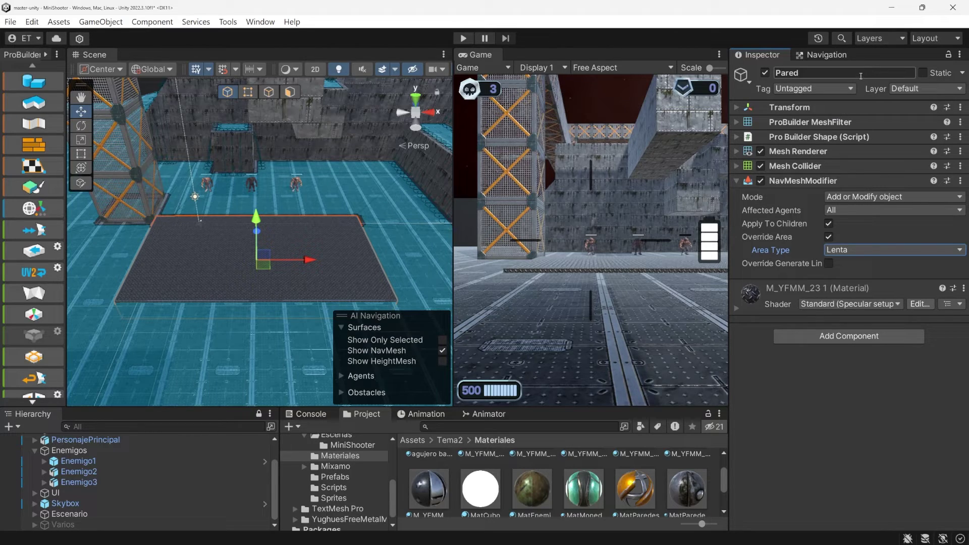
Clear and rebake the NavMesh of Escenario to include the platform's Lenta area
click(832, 57)
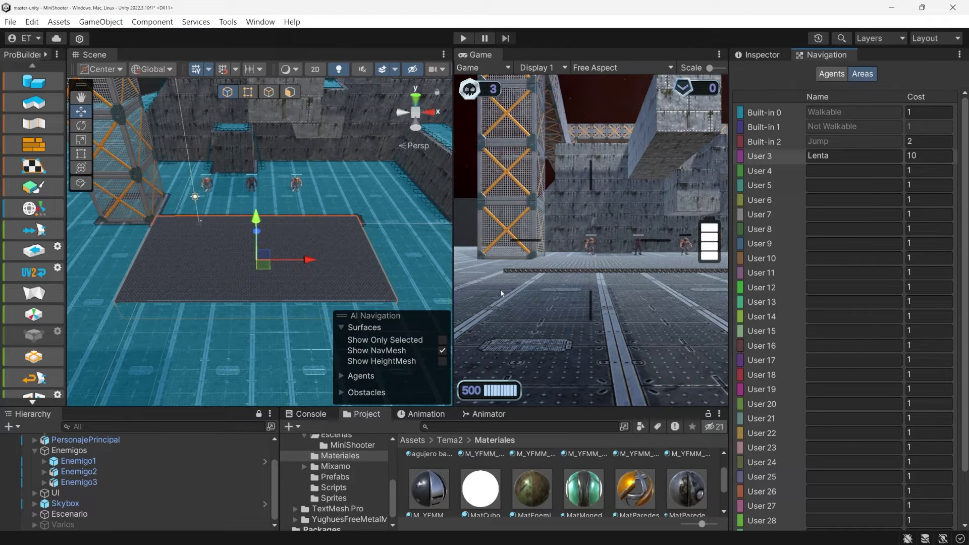
click(141, 513)
click(758, 55)
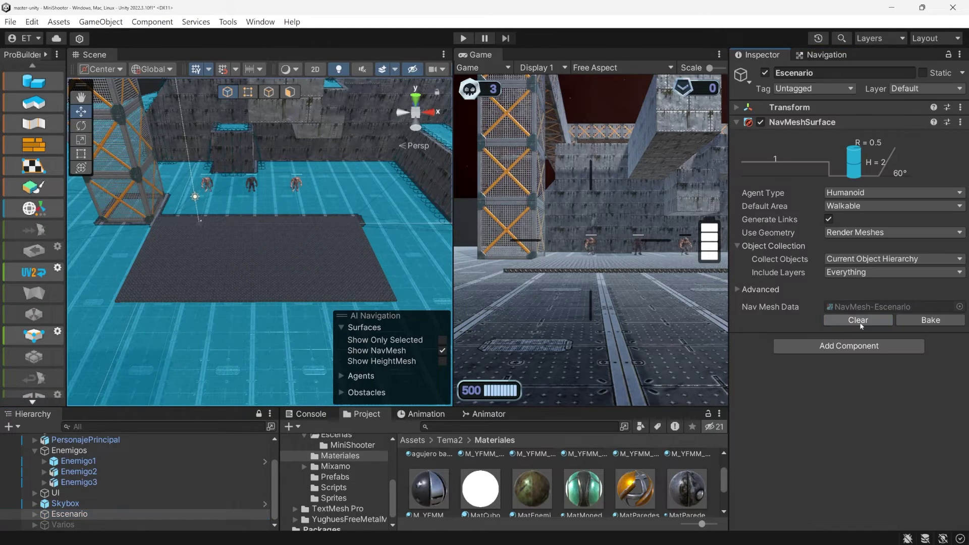
click(858, 320)
click(930, 320)
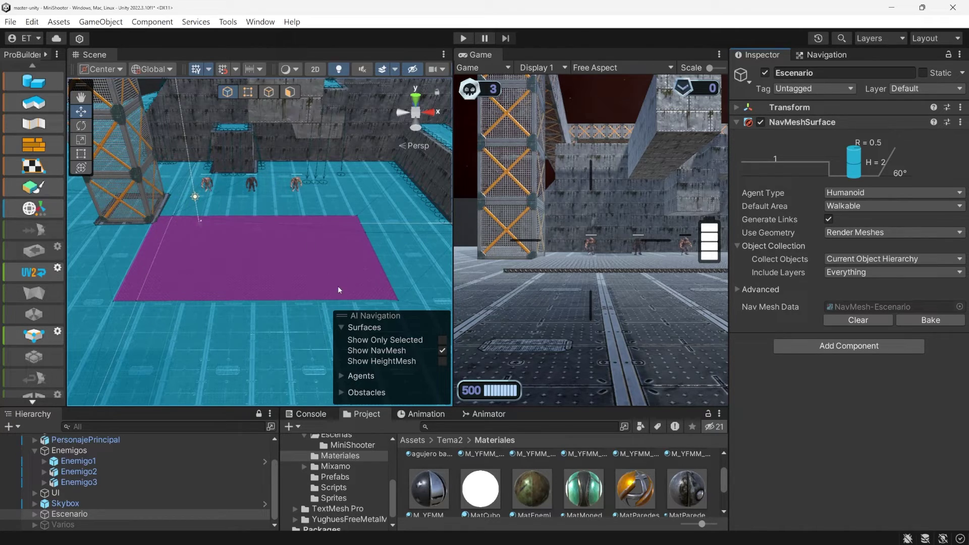
Set the Lenta area's cost to 1, test the enemies' chase in the running game, and stop it
click(826, 54)
click(923, 156)
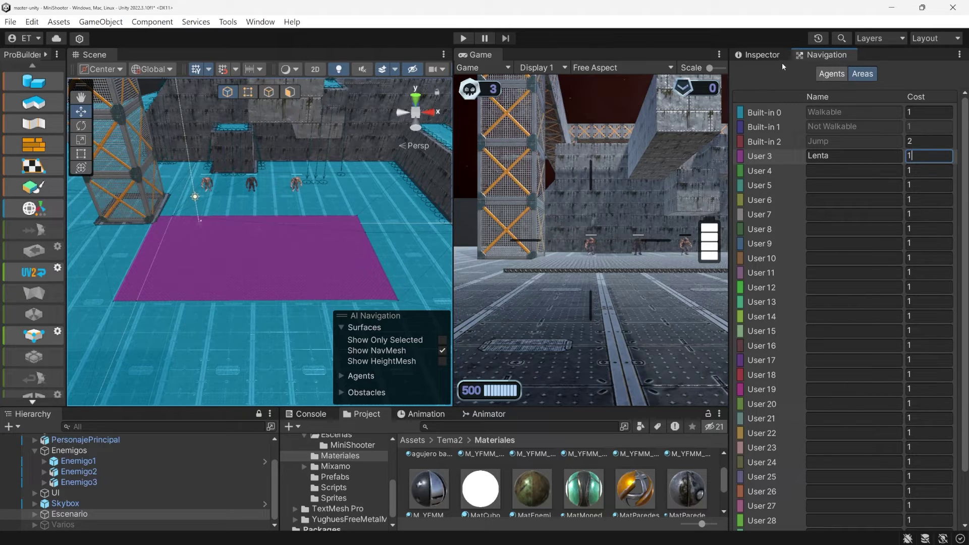
click(762, 55)
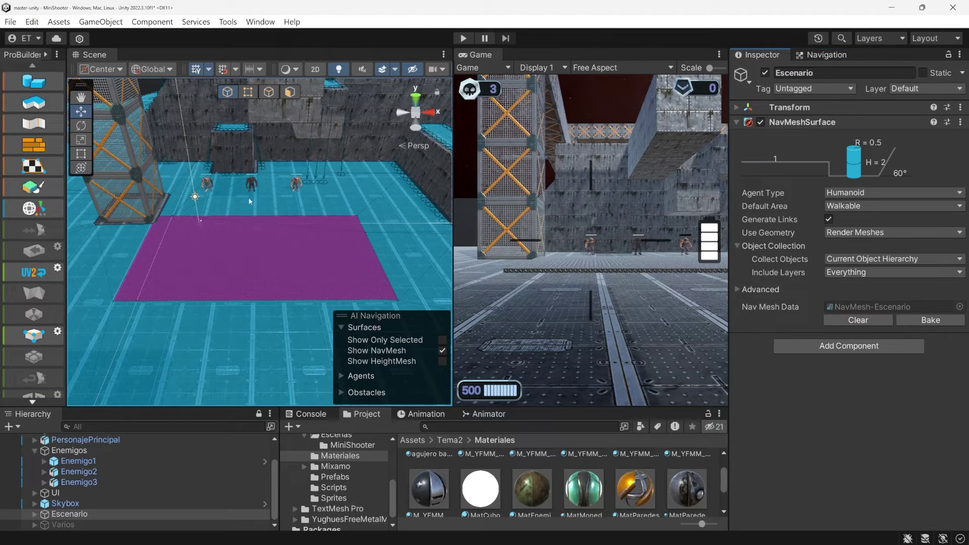
click(462, 41)
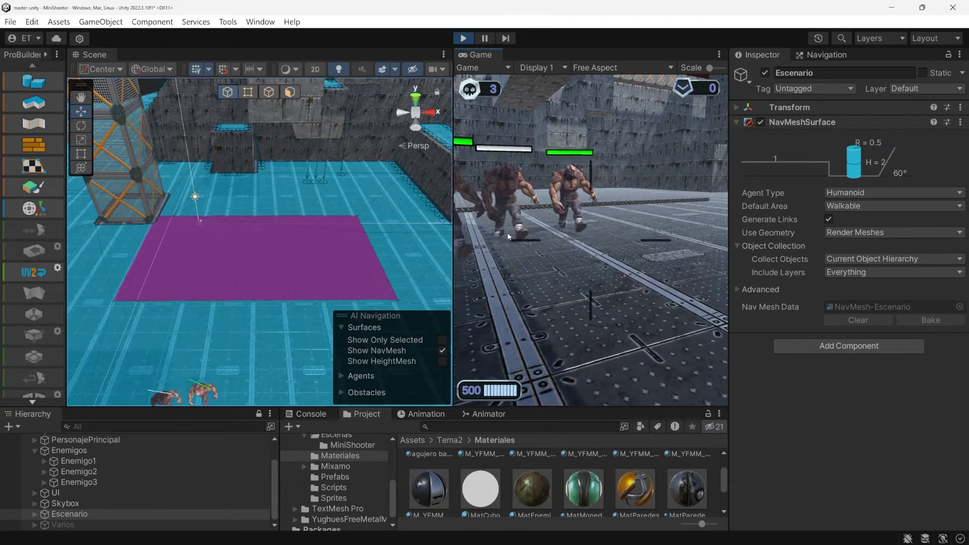
click(462, 38)
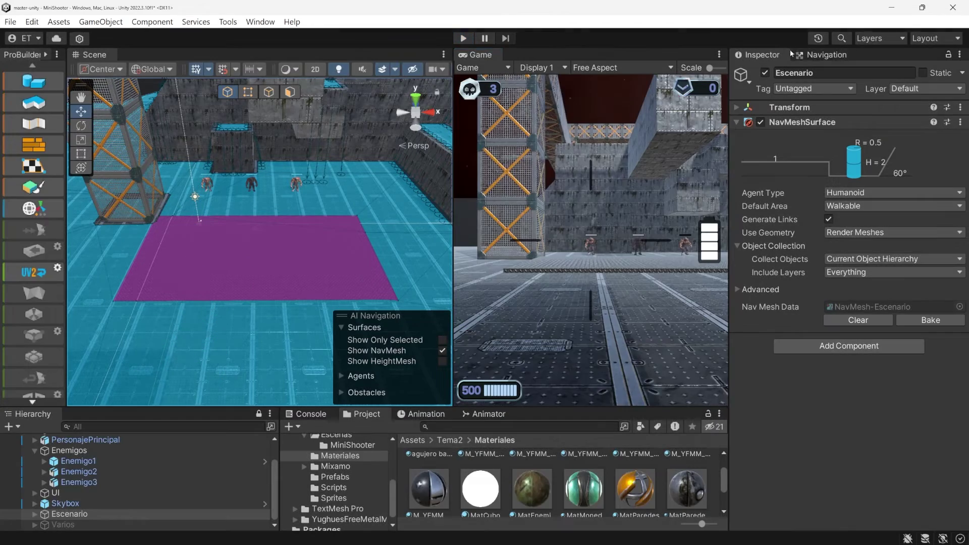
Clear and rebake Escenario's NavMesh, run the game to check the enemies' route around the Lenta area, and stop it
click(826, 54)
click(927, 158)
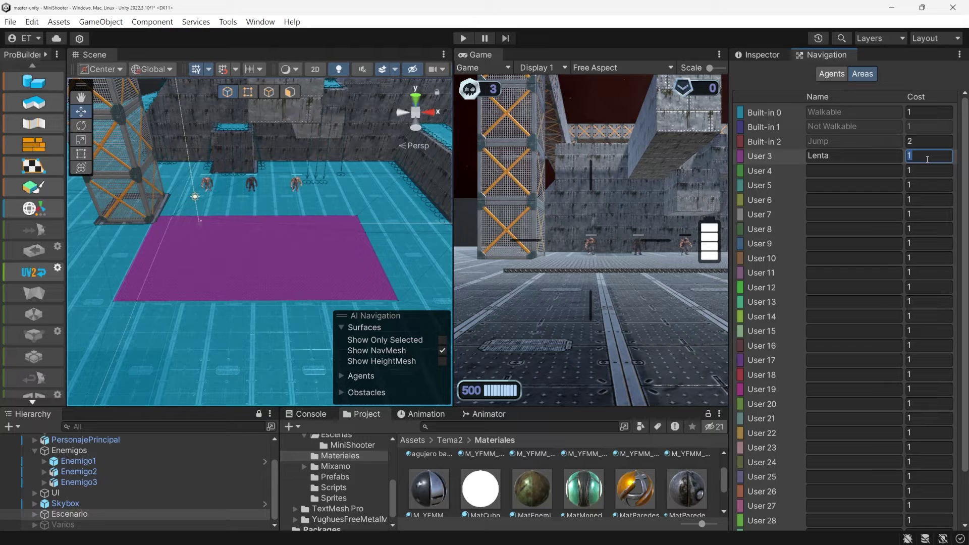
click(757, 55)
click(858, 320)
click(924, 321)
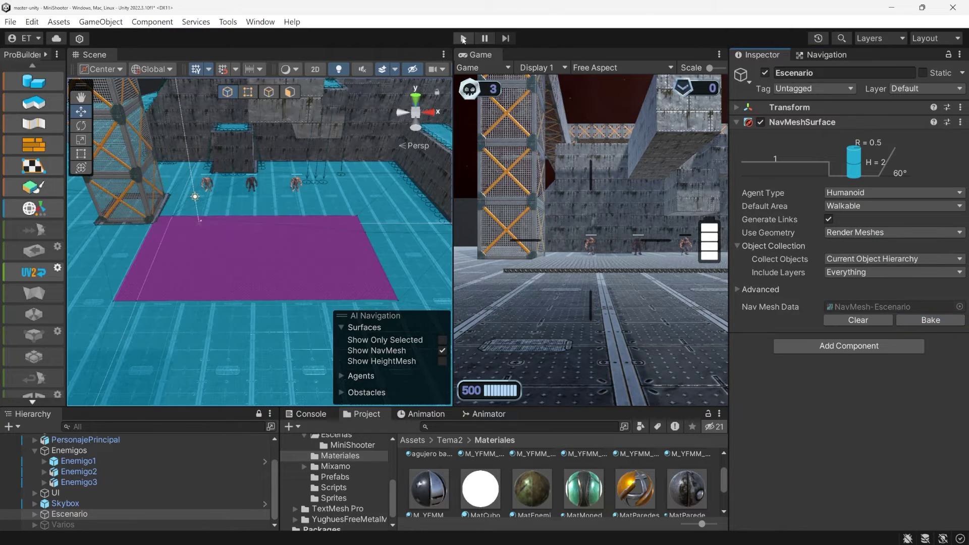
click(463, 39)
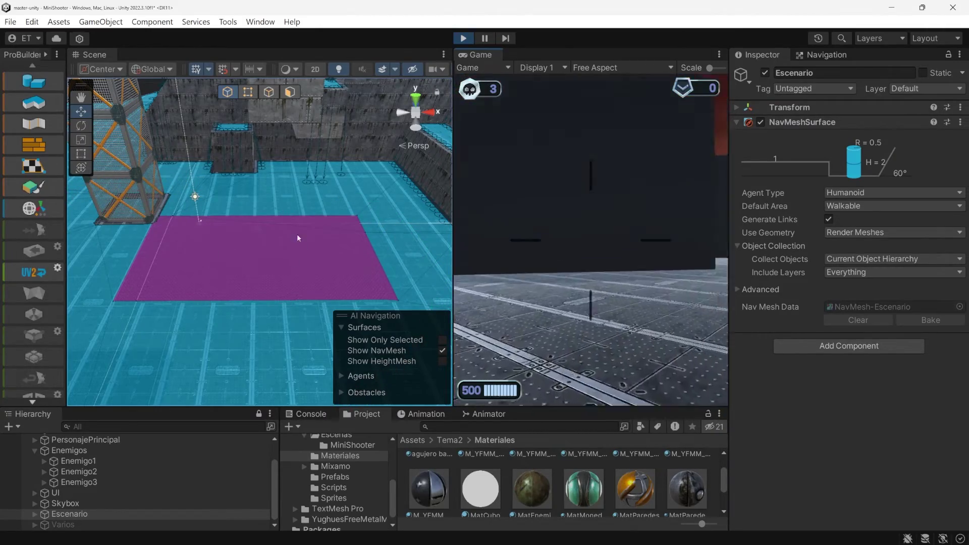
click(456, 41)
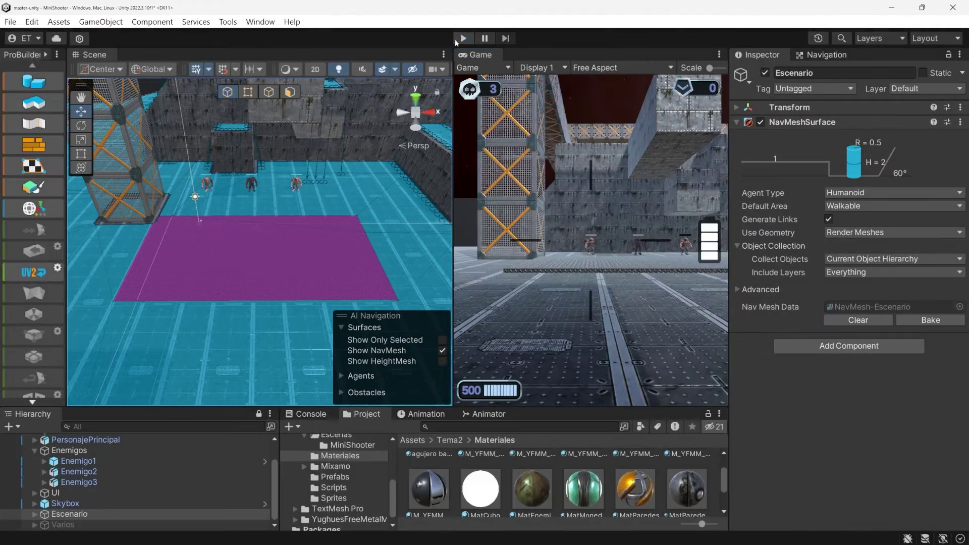
Set the Lenta area's cost to 2, rebake Escenario's NavMesh, and test the enemies' route in the running game
click(825, 55)
click(926, 156)
text(2)
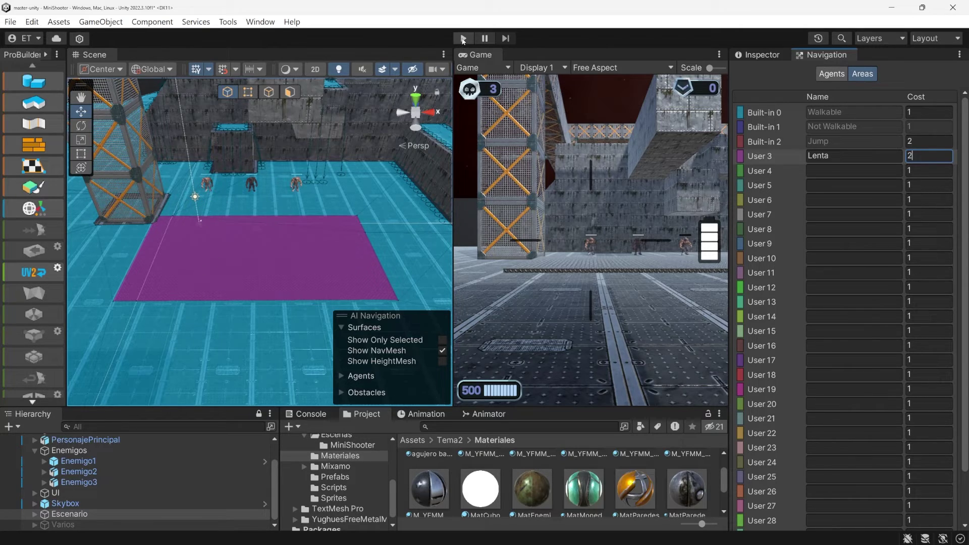
click(762, 54)
click(858, 319)
click(929, 320)
click(462, 38)
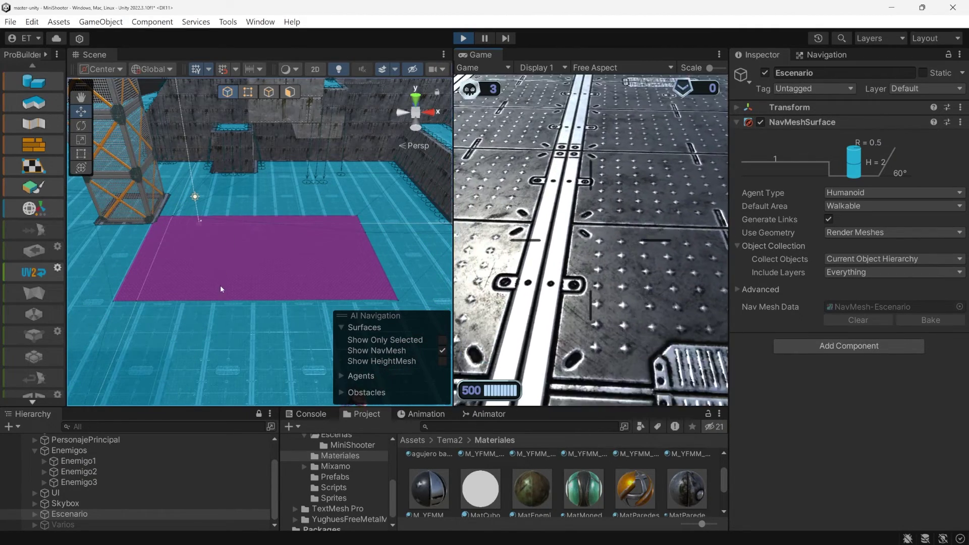
key(ctrl+p)
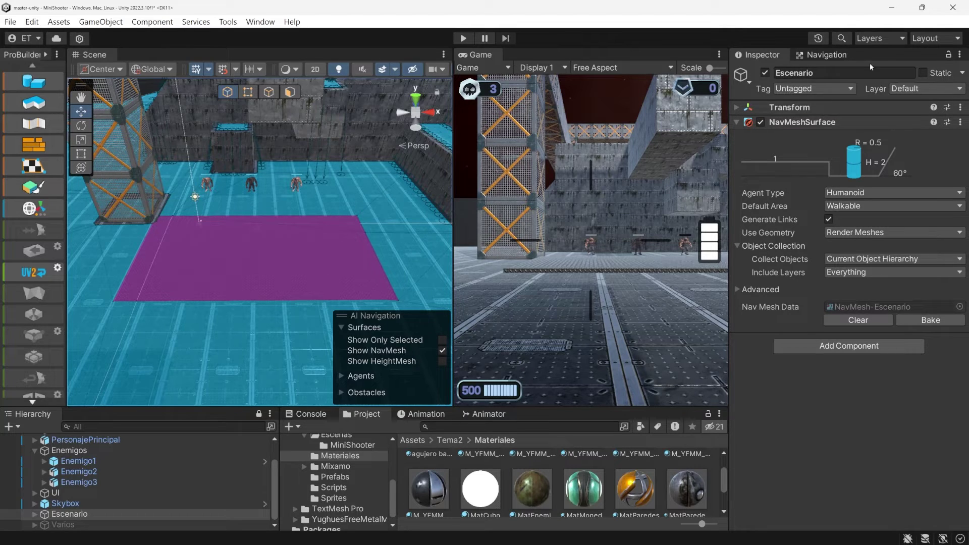
Raise the Lenta area's cost to 3, rebake Escenario's NavMesh, and test the enemies' route in the running game
click(826, 55)
click(918, 154)
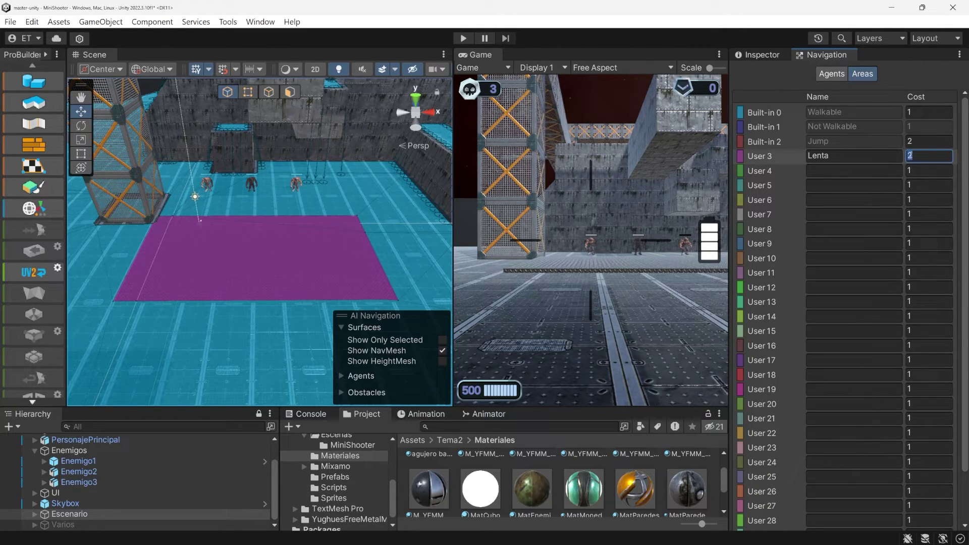
click(763, 55)
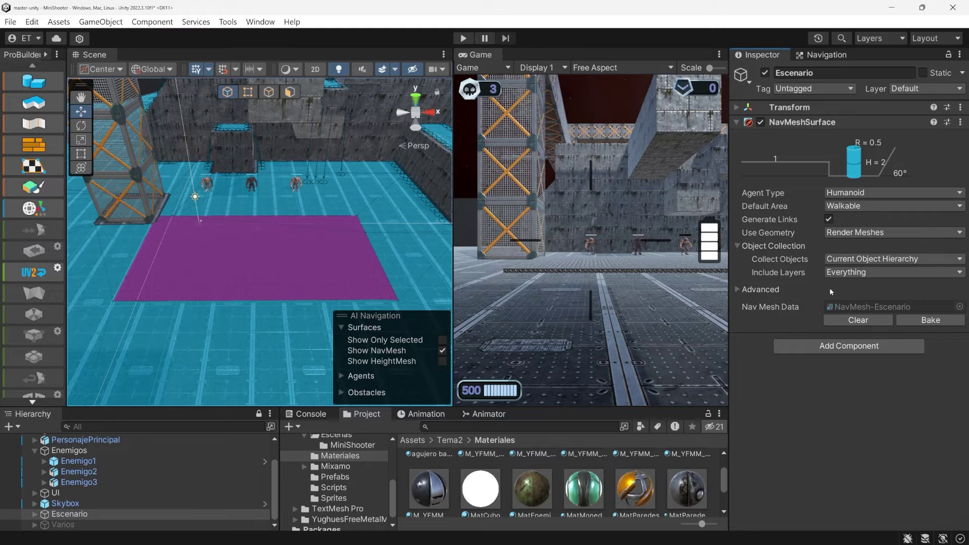
click(858, 320)
click(463, 38)
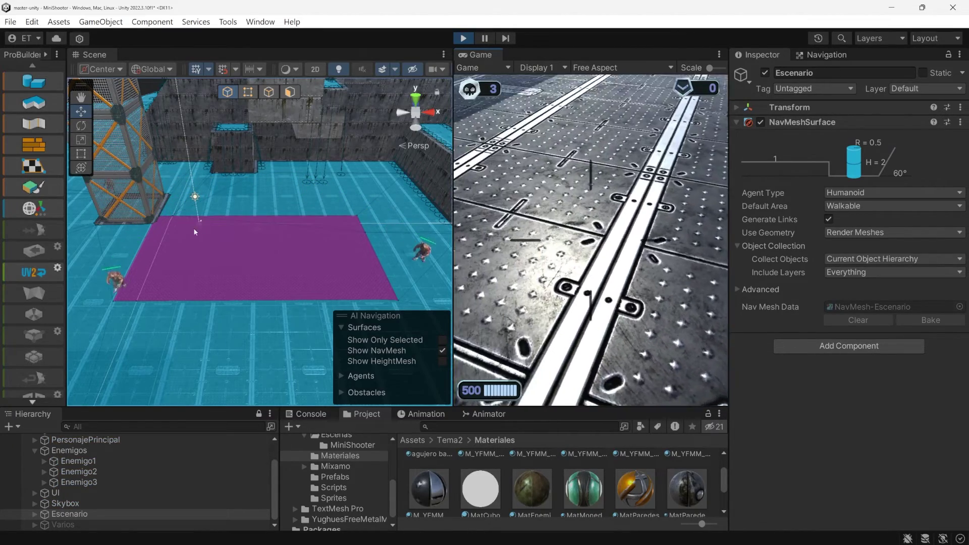
key(ctrl+p)
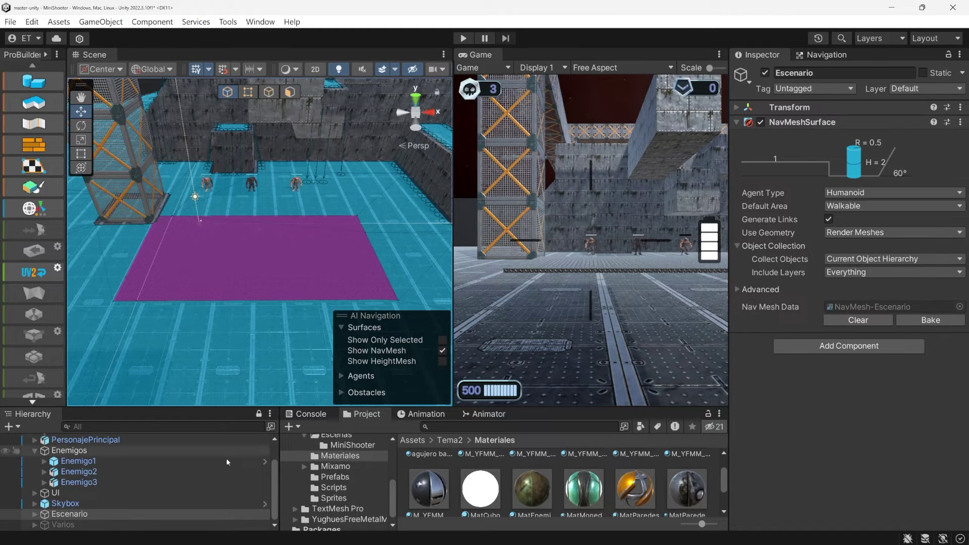
Narrow the Lenta platform to a thin strip at the enemies' side and lower it almost flush with the floor
click(250, 260)
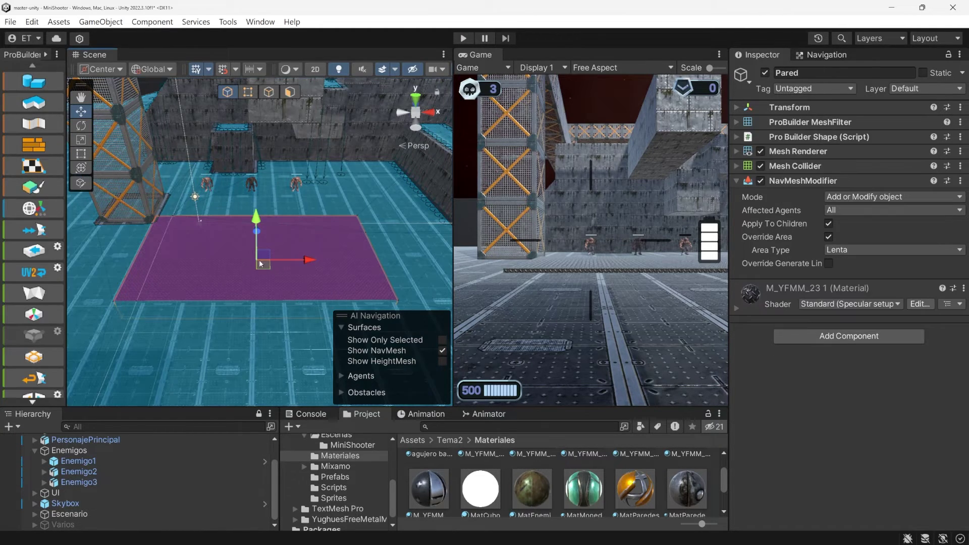
mouse_move(256, 214)
mouse_down()
mouse_move(262, 231)
mouse_move(265, 215)
mouse_move(274, 221)
mouse_up()
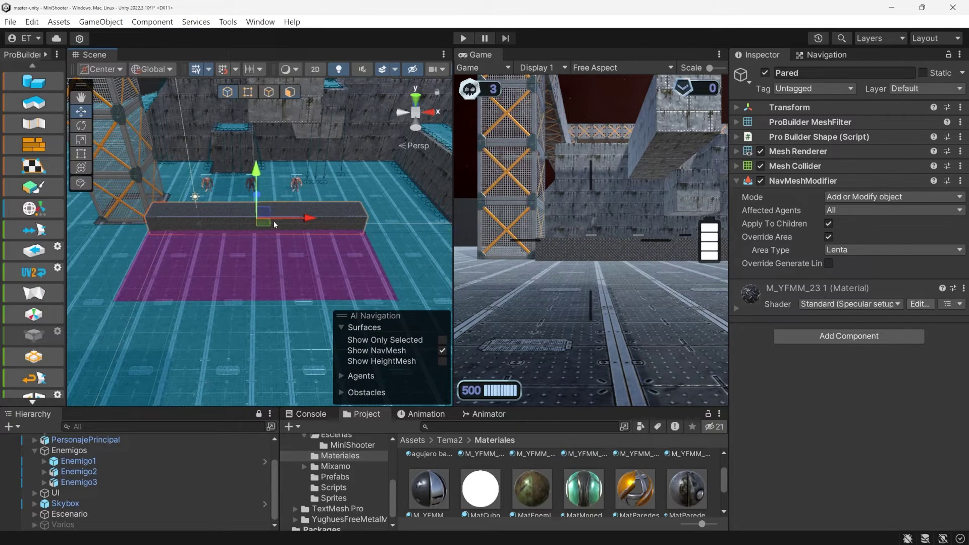
drag(258, 168, 258, 181)
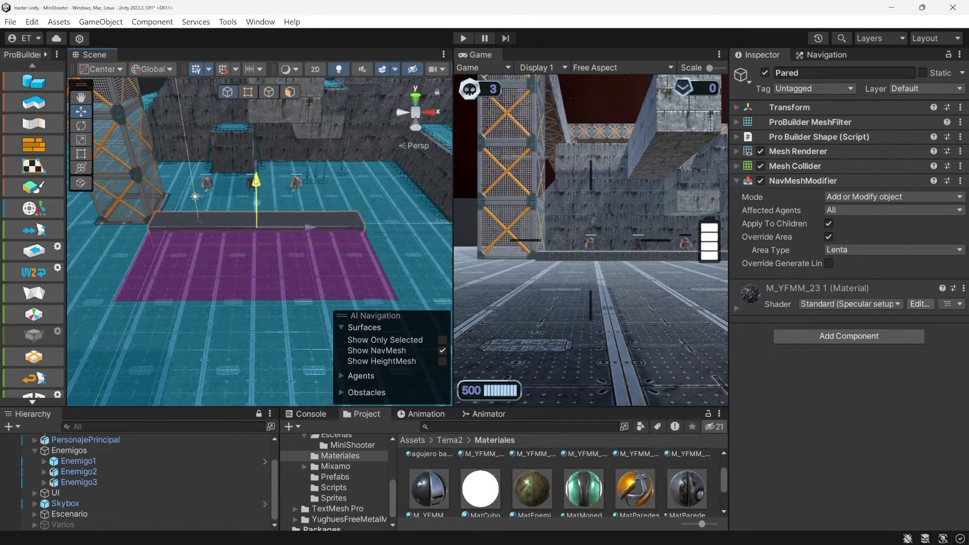
Set the Lenta area's cost to 10
click(845, 58)
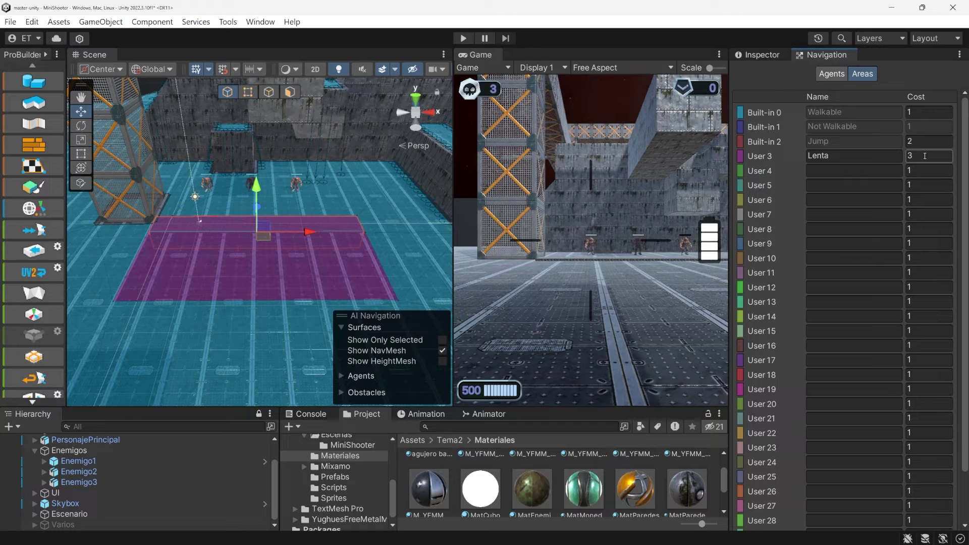
click(924, 155)
text(10)
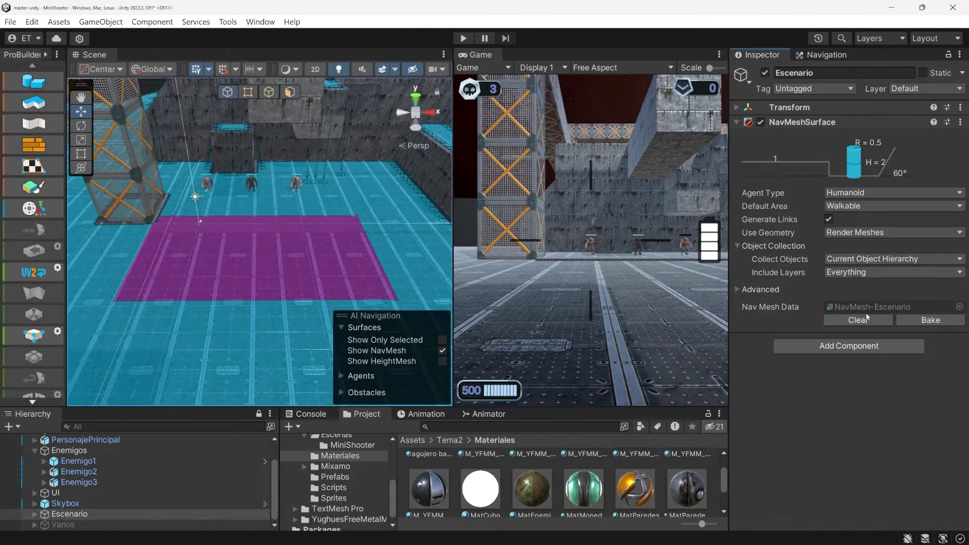
Rebake Escenario's NavMesh for the narrowed Lenta strip and test the enemies' route in the running game
click(857, 319)
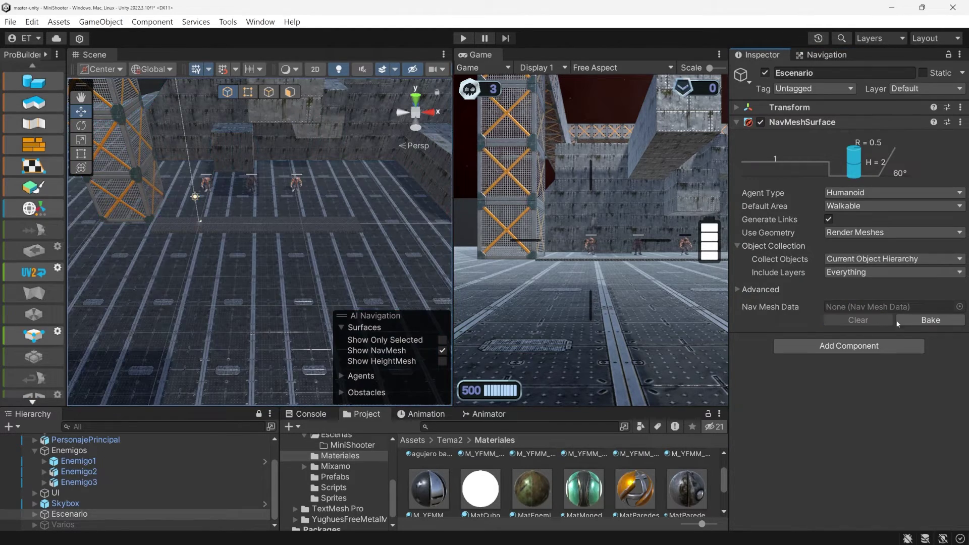
click(924, 321)
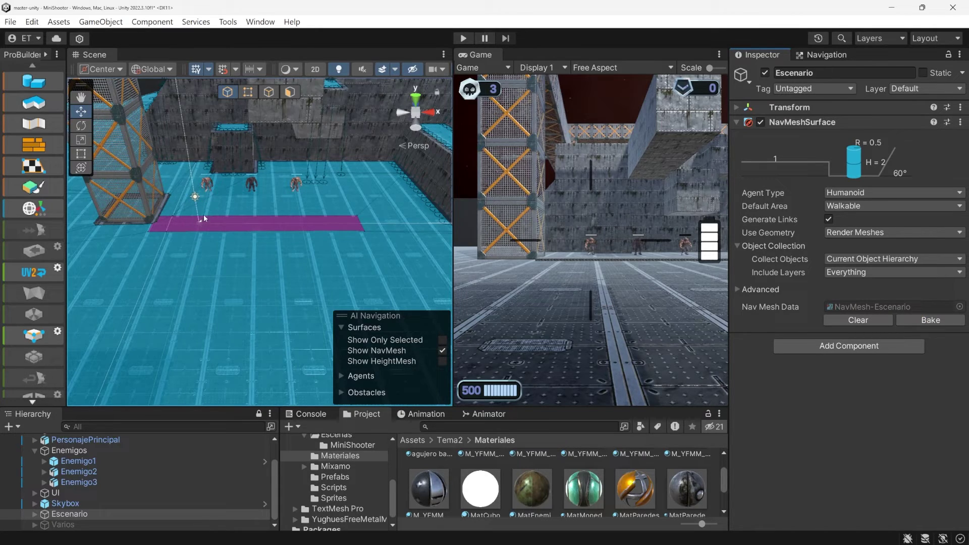
click(462, 39)
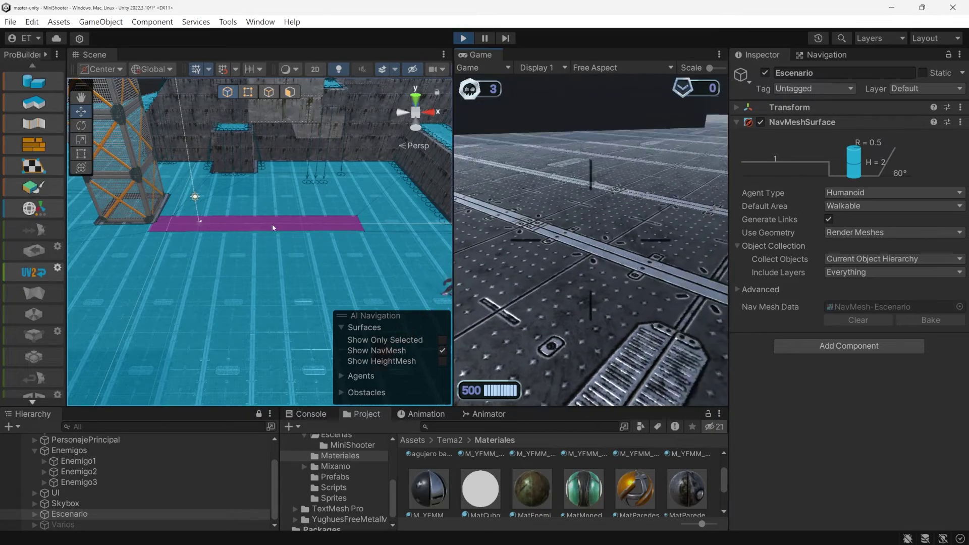
click(461, 39)
Set the Lenta area's cost to 5 and test the enemies' route in the running game
click(826, 55)
click(928, 154)
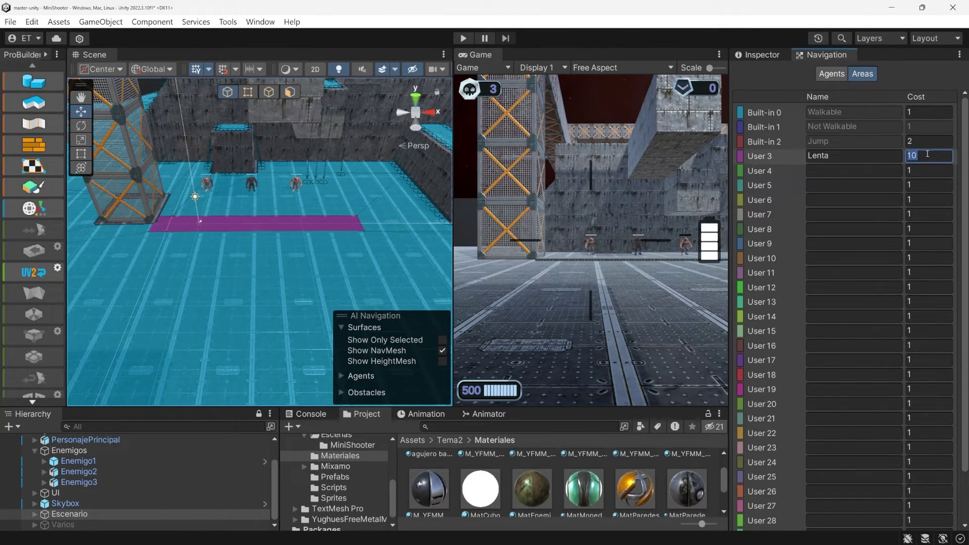
click(759, 54)
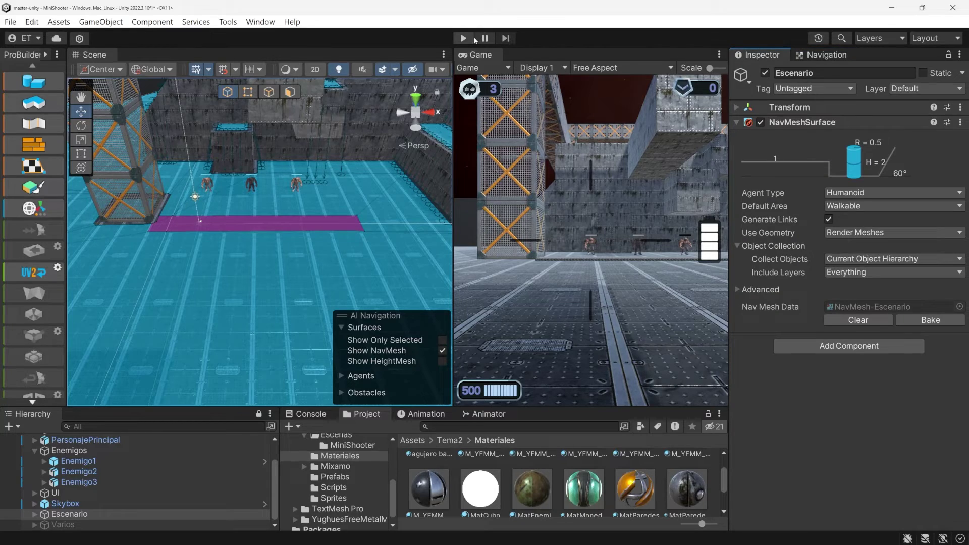
click(464, 38)
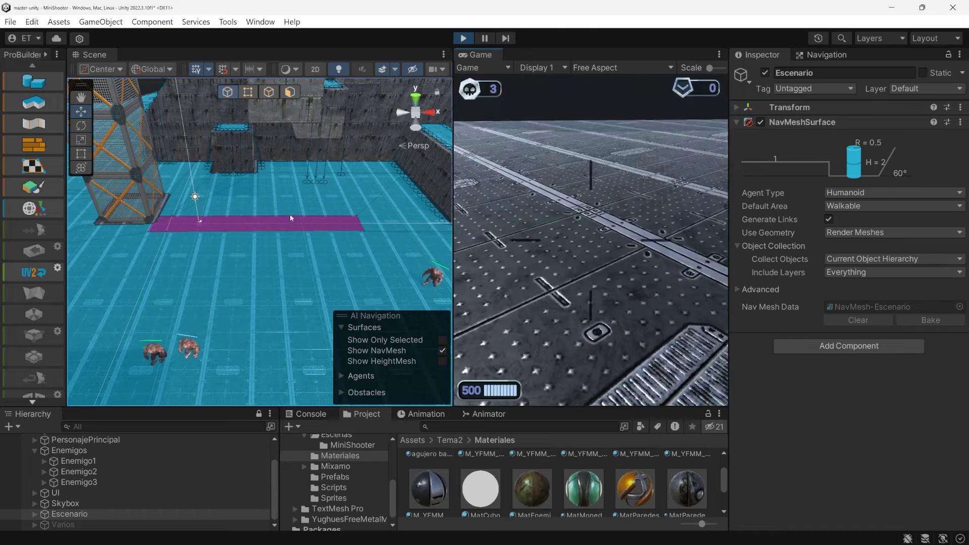
key(ctrl+p)
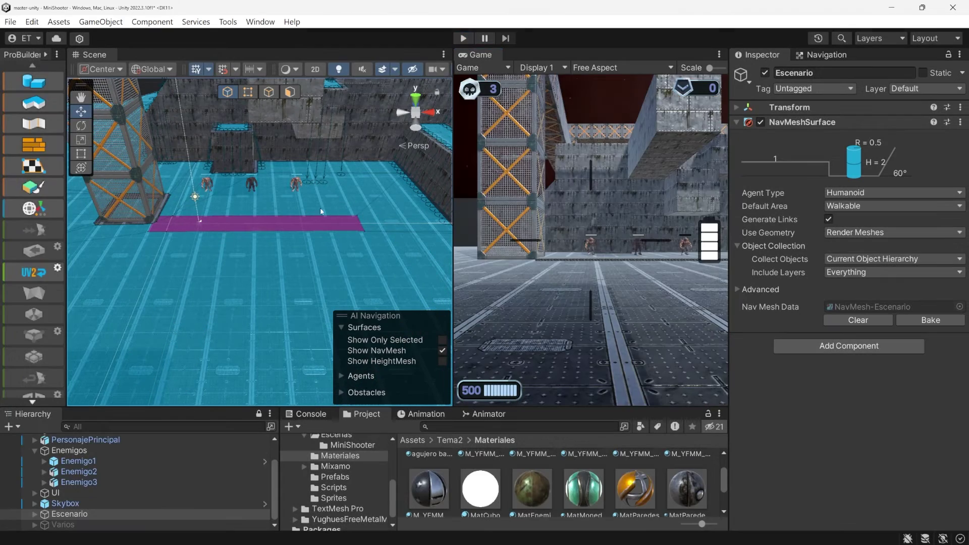
Set the Lenta area's cost to 1 and test the enemies' route in the running game
click(827, 55)
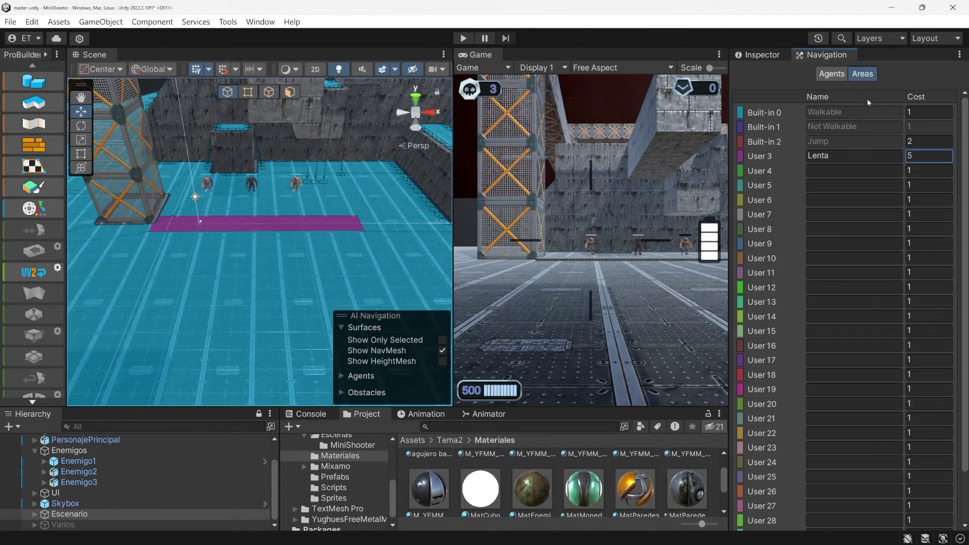
click(924, 156)
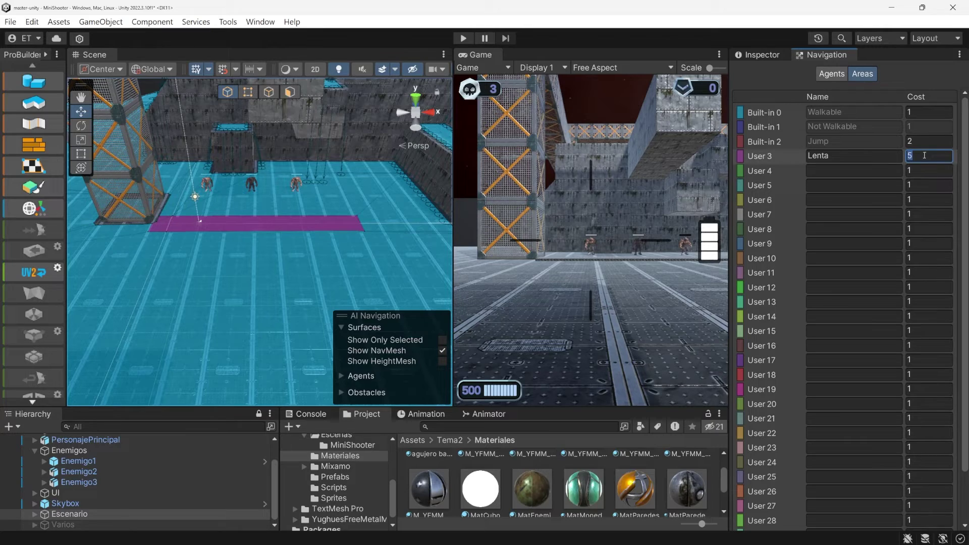
click(777, 55)
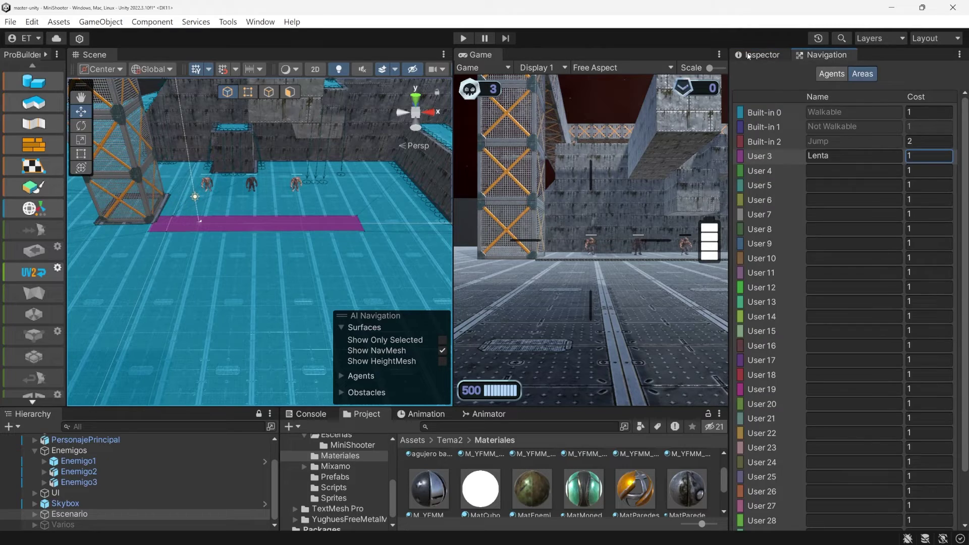
click(751, 55)
click(464, 36)
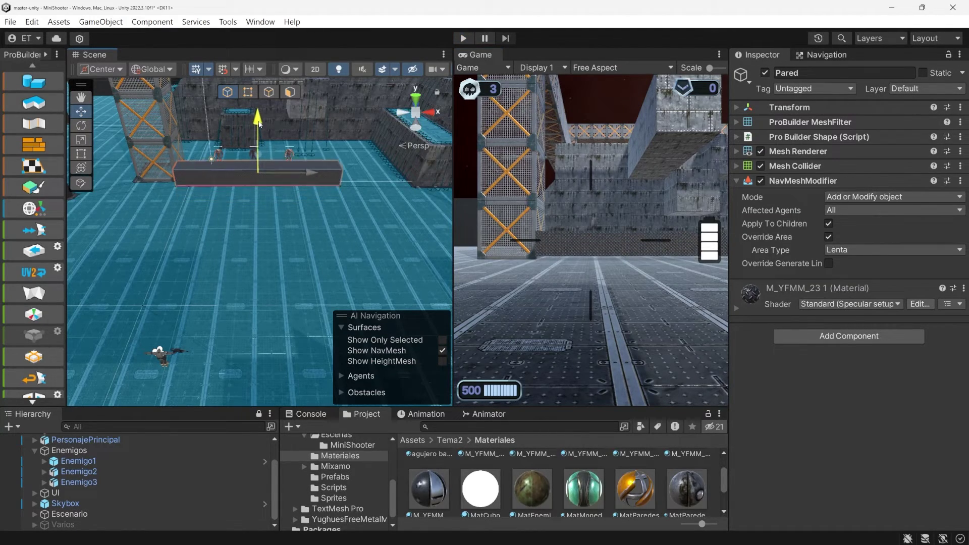
Raise the Lenta platform and extend it past the tower into an L shape with a wide arm along the player's side
click(274, 174)
click(272, 174)
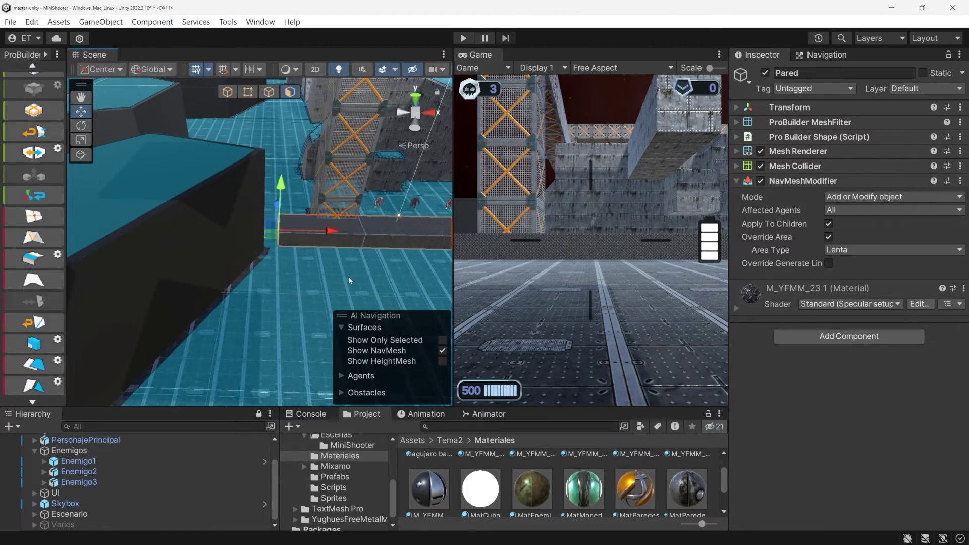
middle_drag(179, 266, 395, 260)
scroll(306, 283, down, 3)
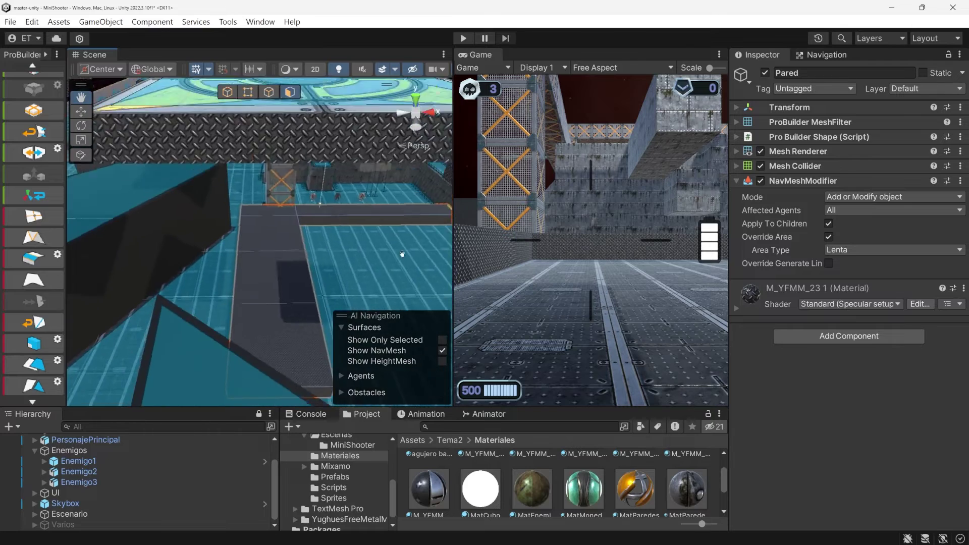
Clear and rebake Escenario's NavMesh for the raised L-shaped Lenta platform
click(826, 55)
click(760, 56)
click(104, 511)
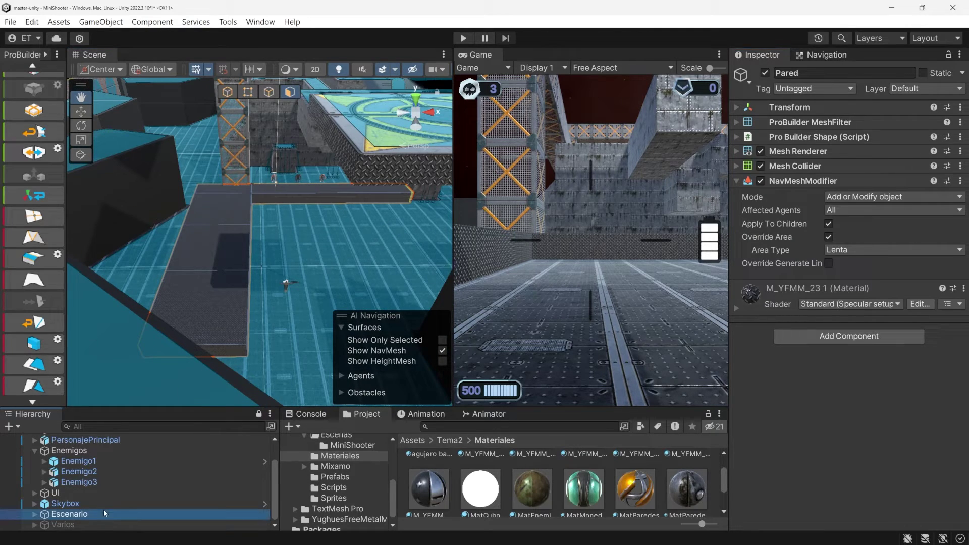
click(872, 321)
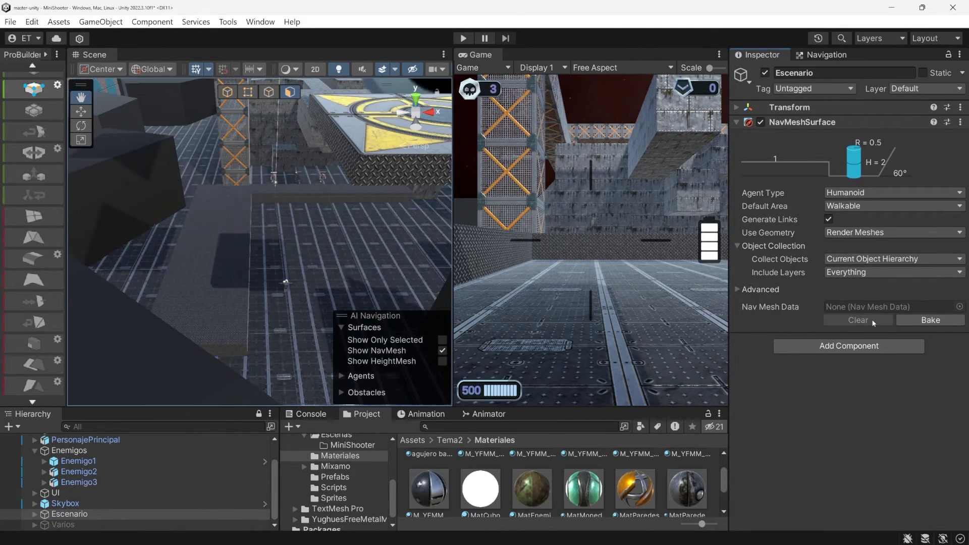
click(922, 321)
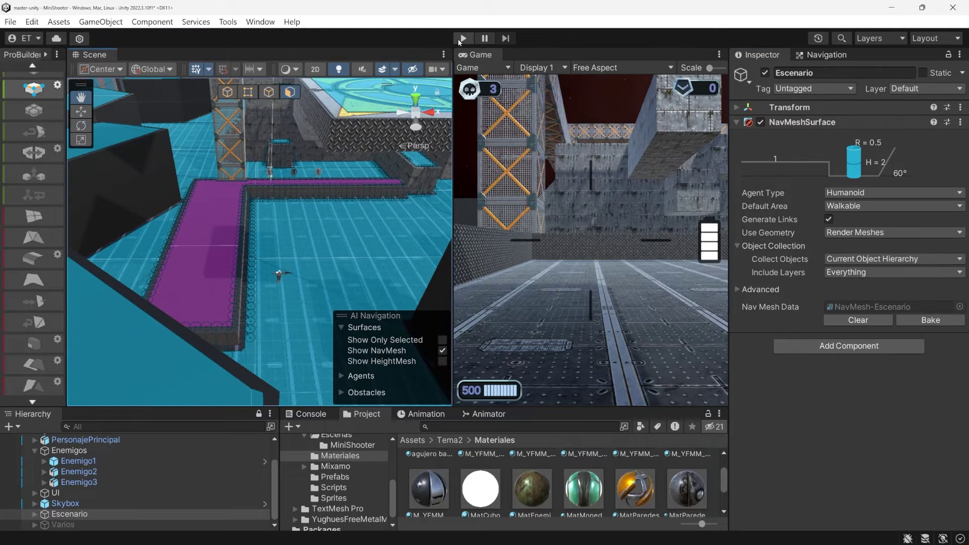
Run the game and move the character around the raised Lenta platform to test the enemies' route
click(459, 38)
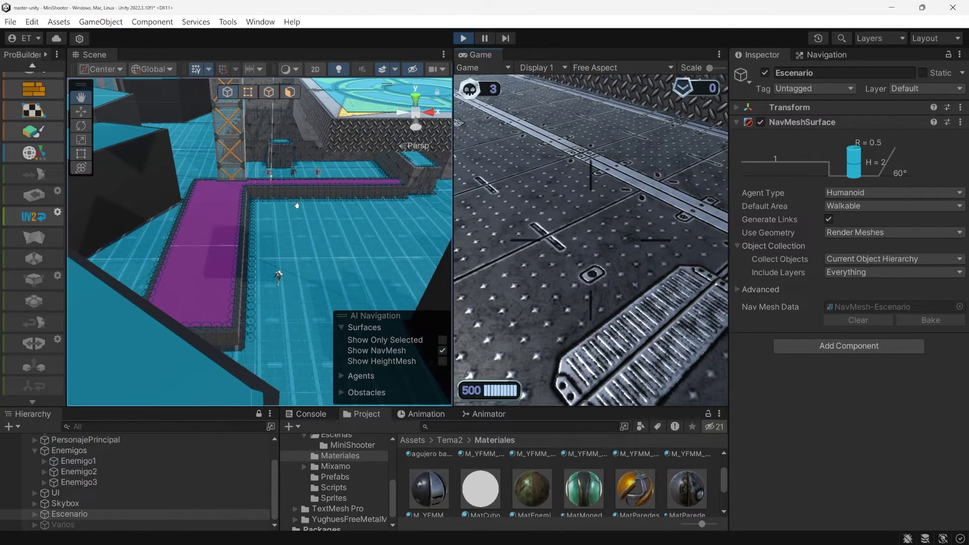
alt+drag(303, 214, 369, 226)
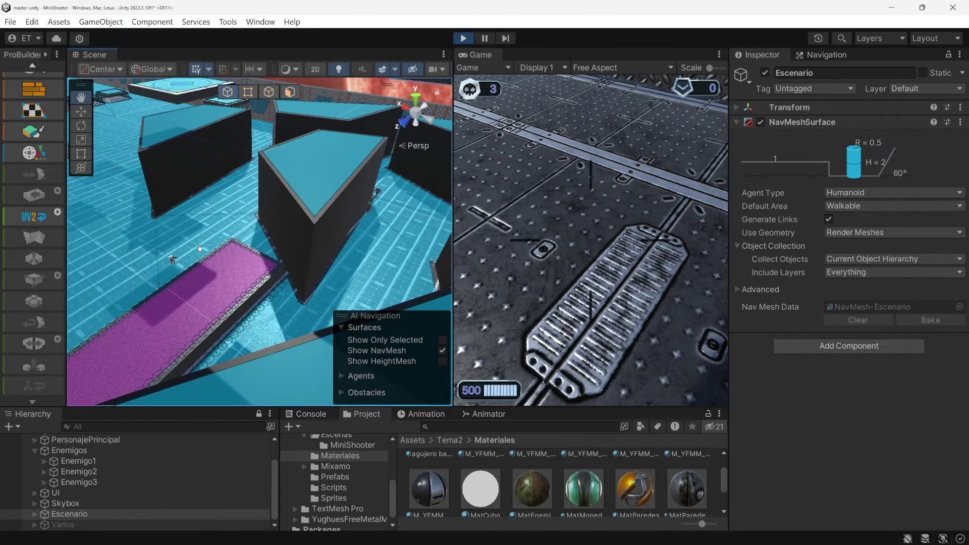
click(584, 252)
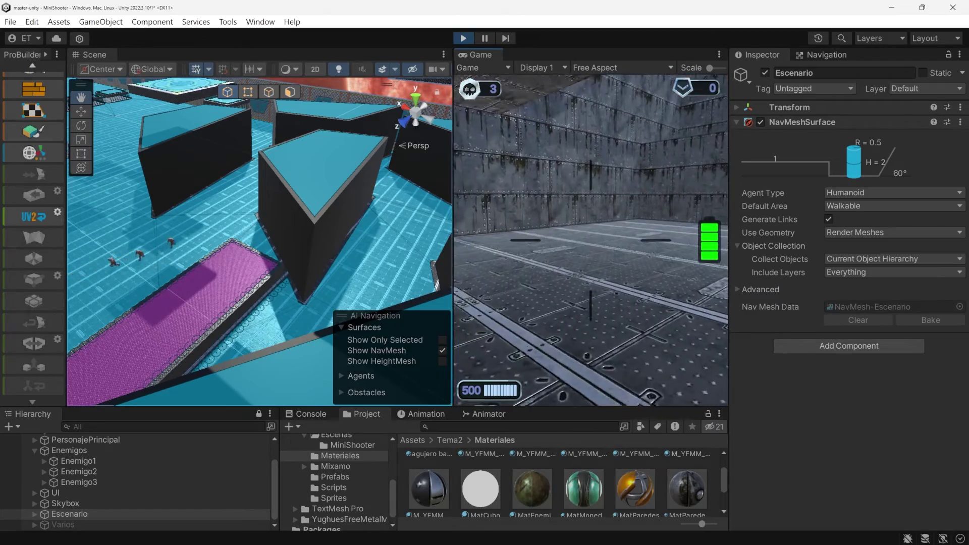
right_drag(282, 212, 400, 168)
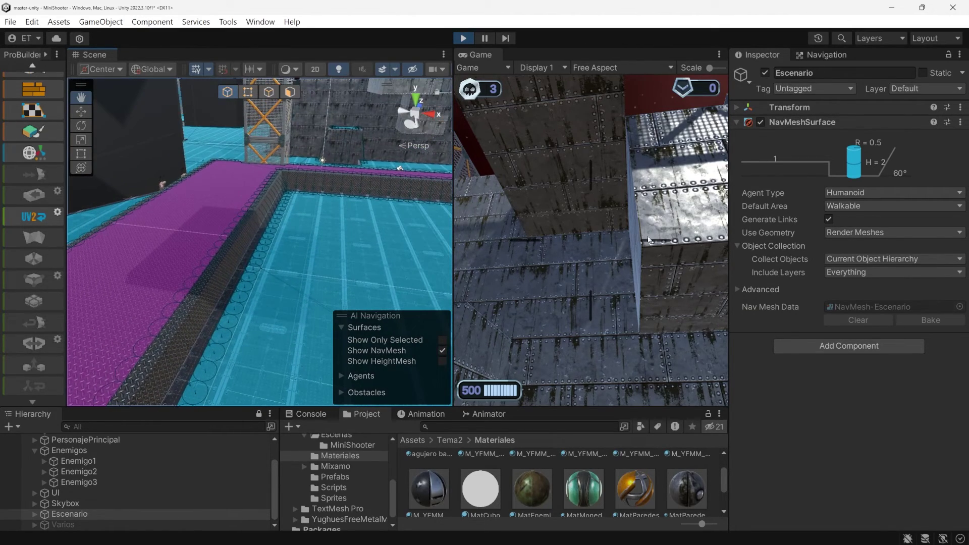
click(685, 271)
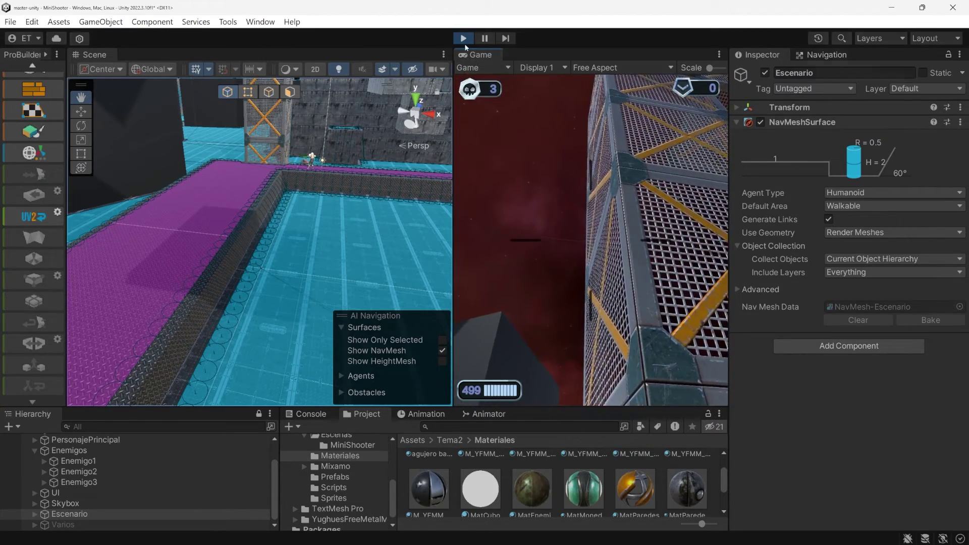
key(ctrl+p)
Extrude a block from the far end of the Lenta platform toward the player's side and slope it down into a ramp
drag(395, 296, 226, 342)
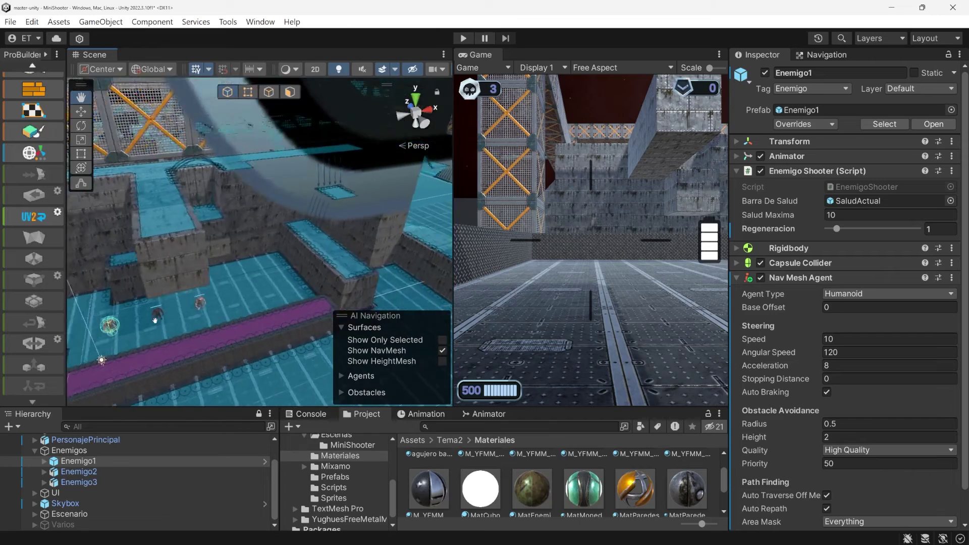
scroll(222, 341, up, 5)
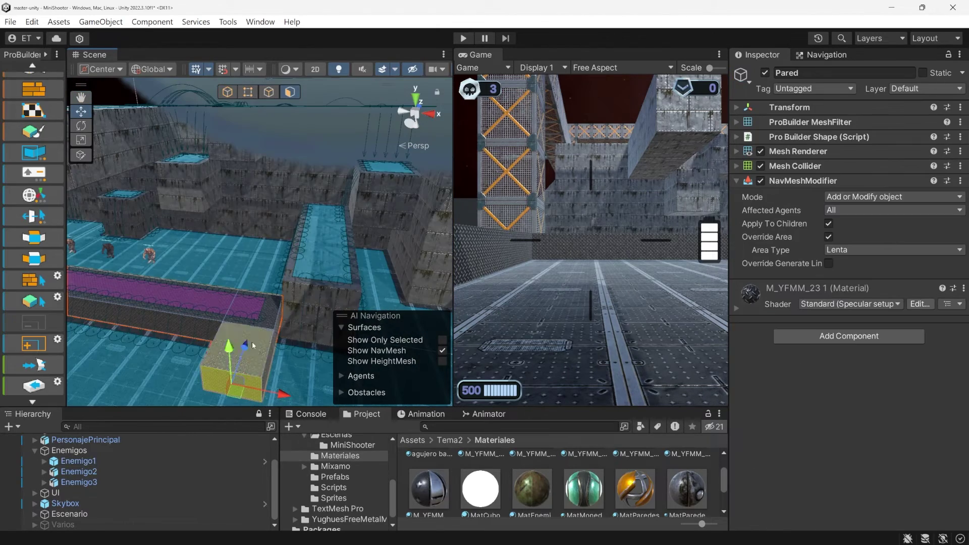
key(h)
key(h)
drag(229, 353, 230, 363)
alt+drag(241, 277, 355, 283)
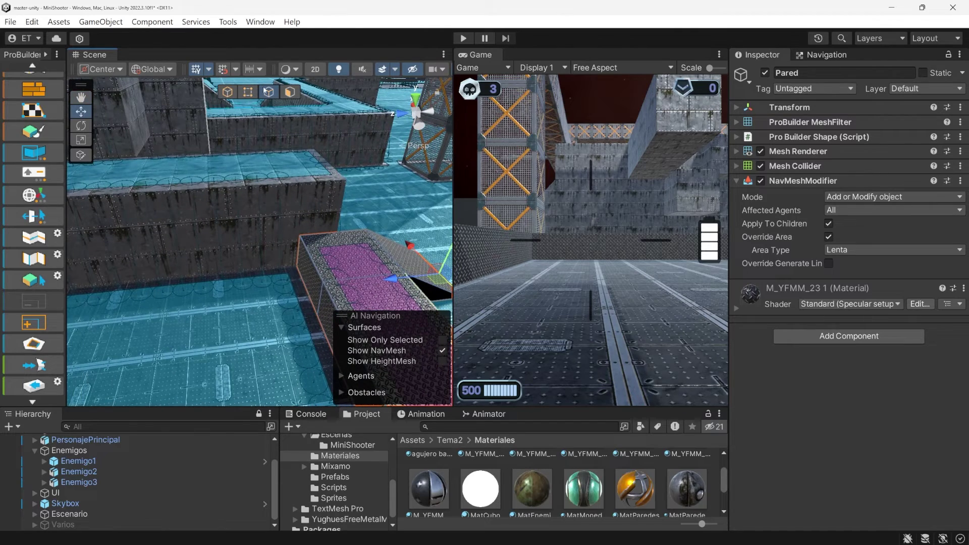
Extrude the platform end's opposite face toward the enemies, lower its outer edge into a second ramp, and rebake Escenario's NavMesh
click(289, 92)
click(309, 273)
shift+drag(257, 275, 166, 283)
alt+drag(307, 282, 353, 292)
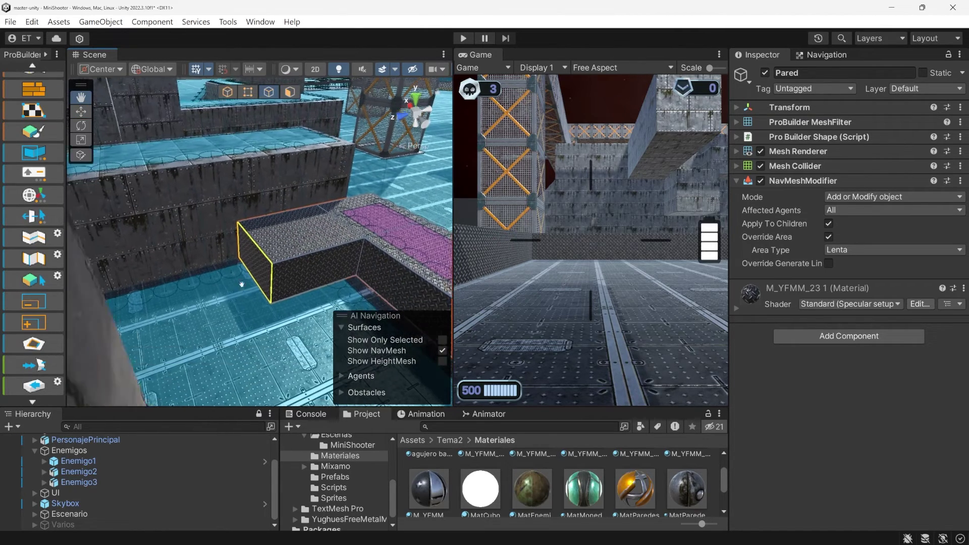
key(w)
drag(253, 201, 254, 242)
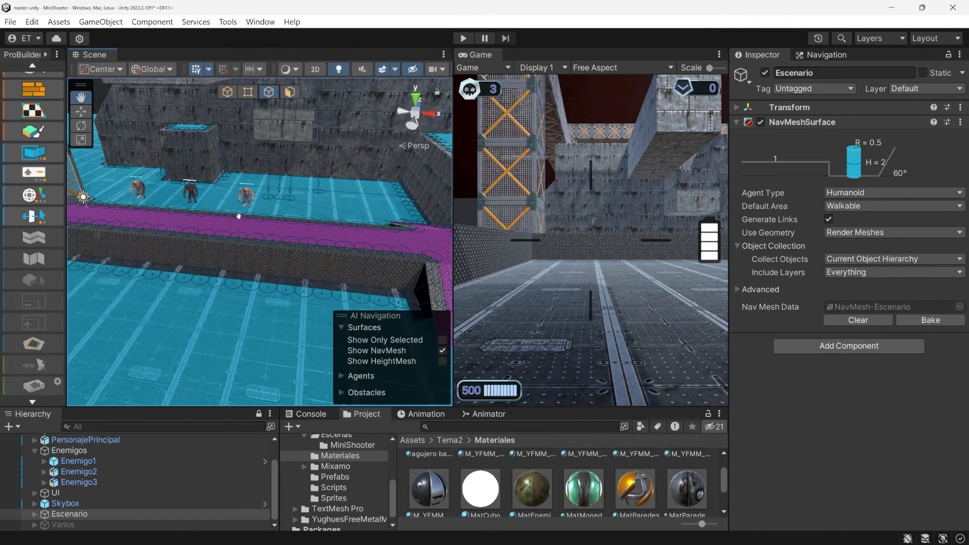
Run the game and lead the enemies from the ramped Lenta platform across the floor toward its far ramp to test their chase
click(827, 56)
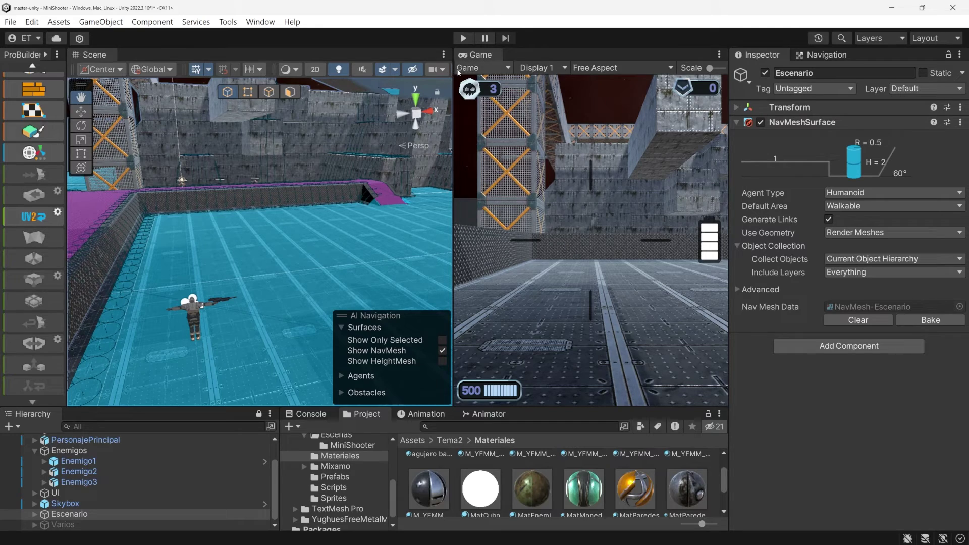
click(464, 38)
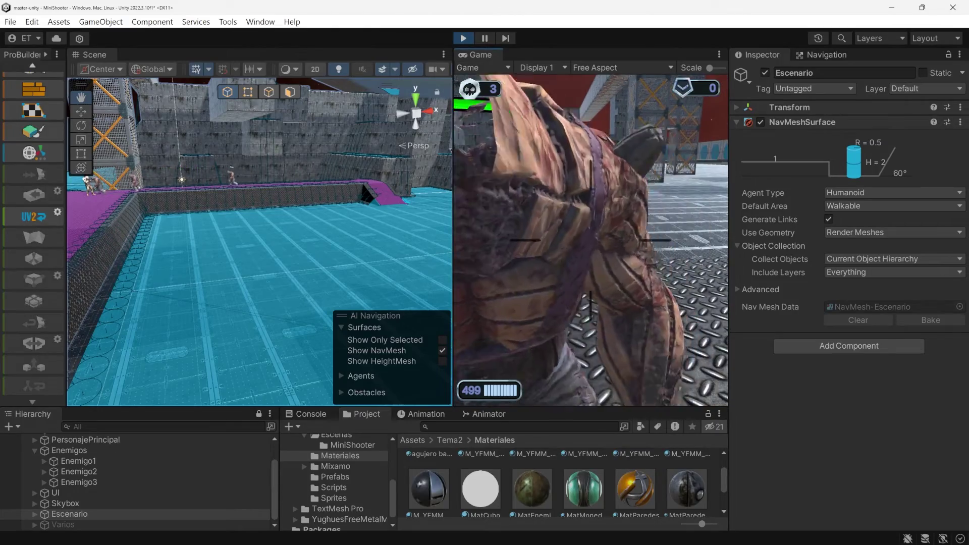
scroll(254, 199, down, 5)
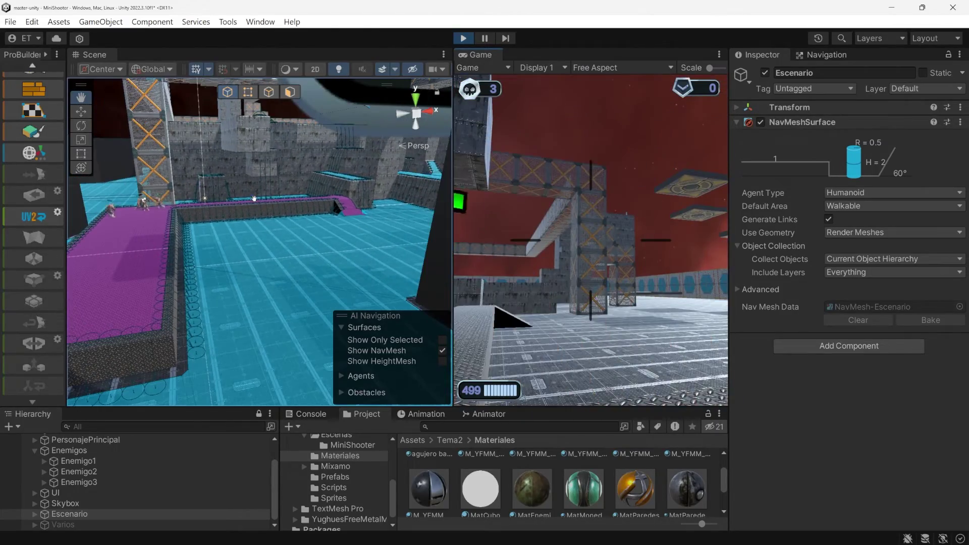
right_drag(280, 231, 237, 234)
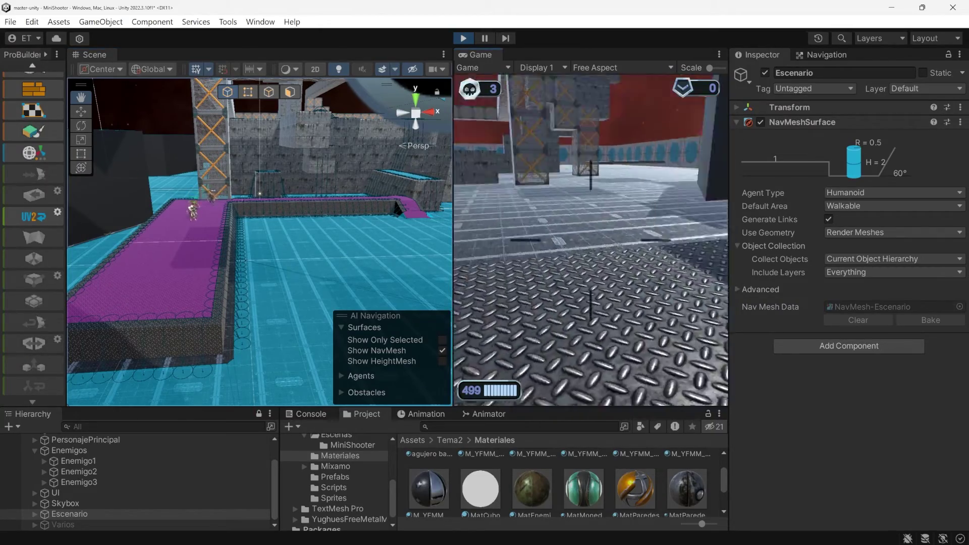
key(w)
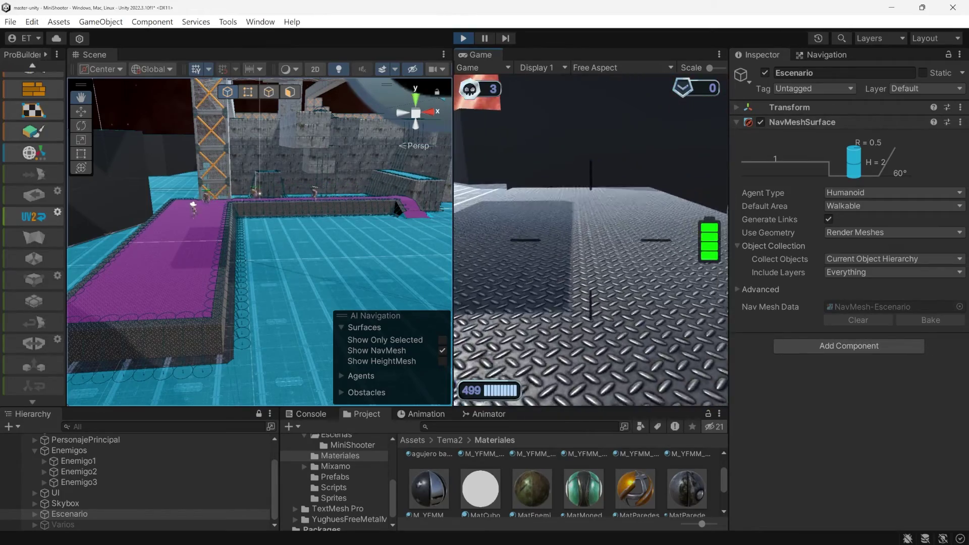
key(w)
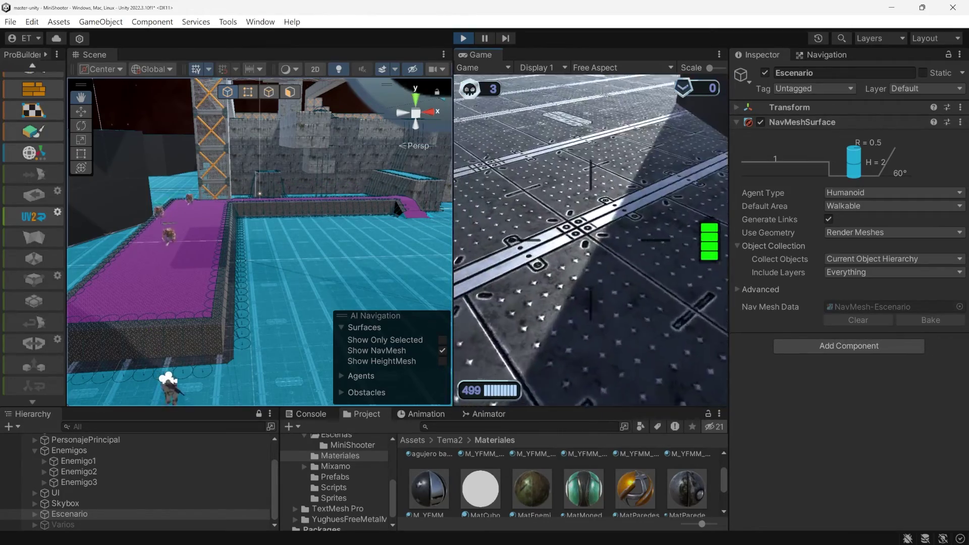
key(w)
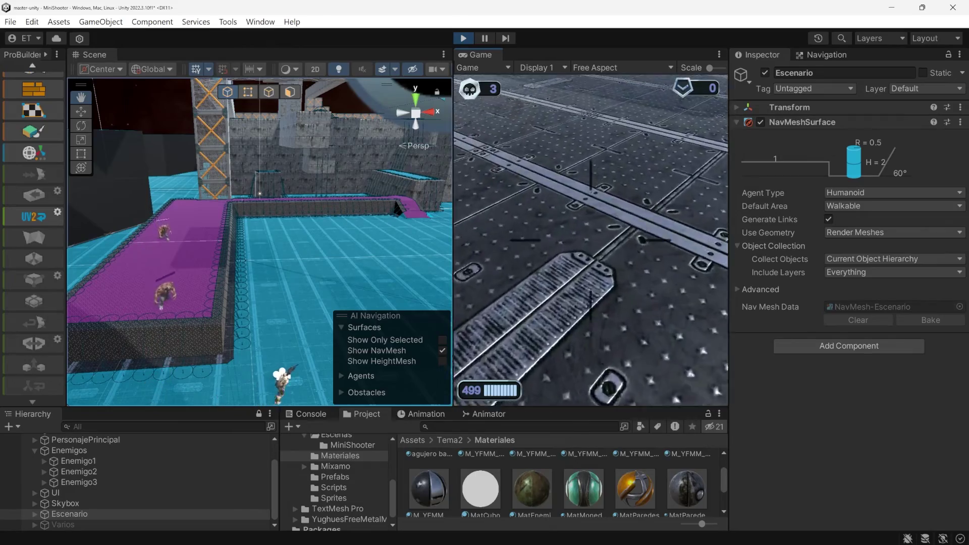
key(w)
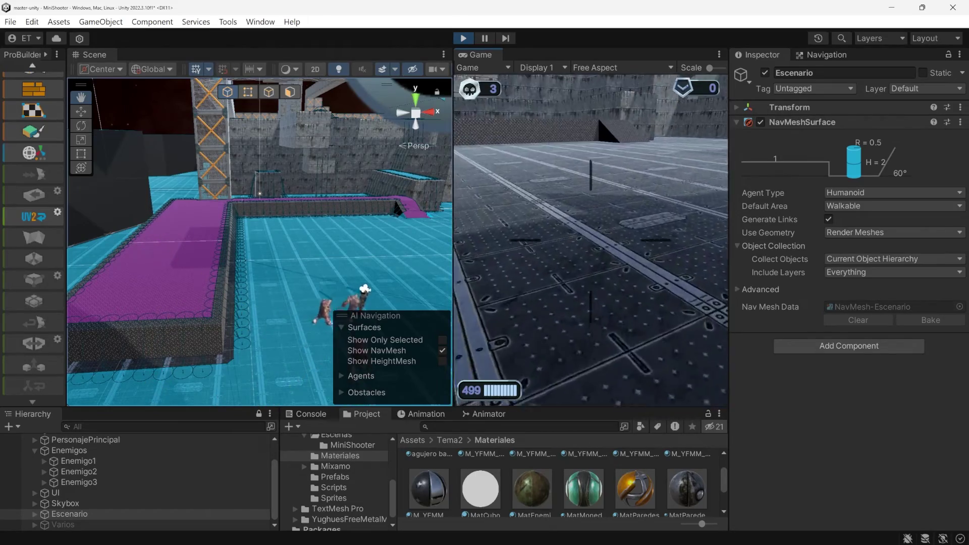
key(w)
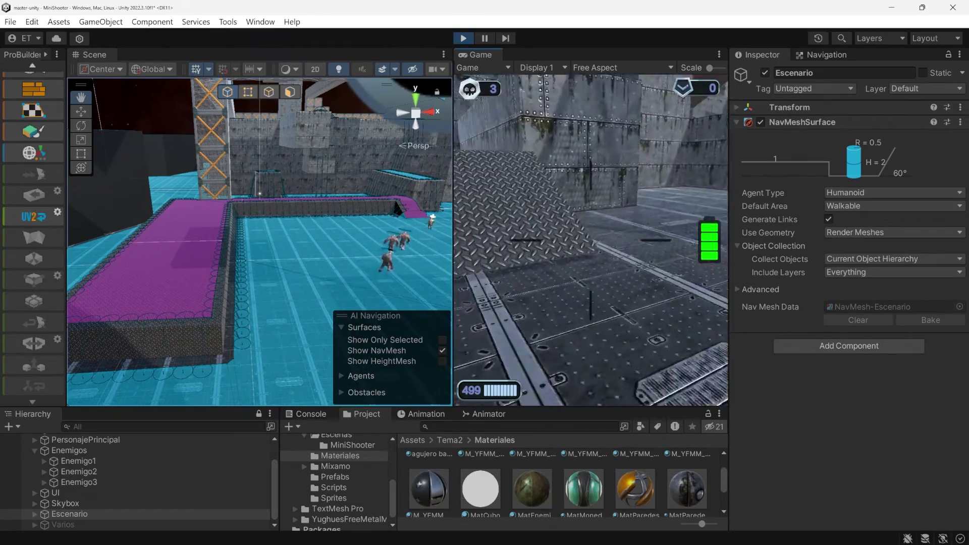
Move the character up and down between the Lenta platform and the floor to test the enemies' ramp route, and shoot at an enemy
key(w)
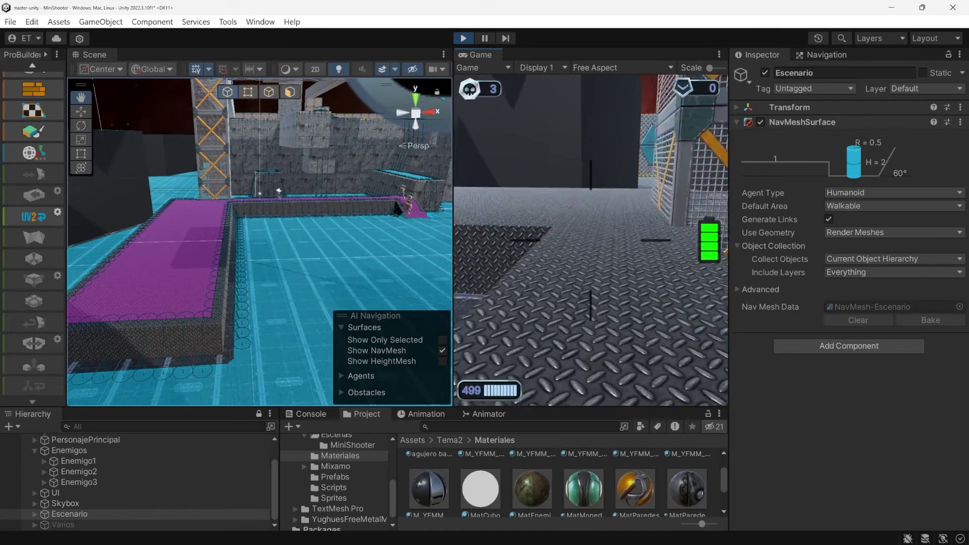
key(w)
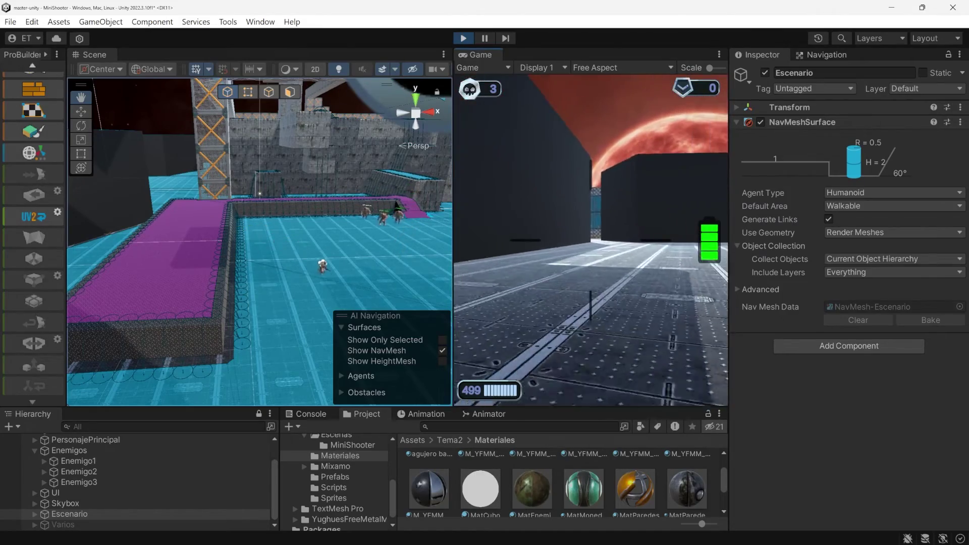
key(w)
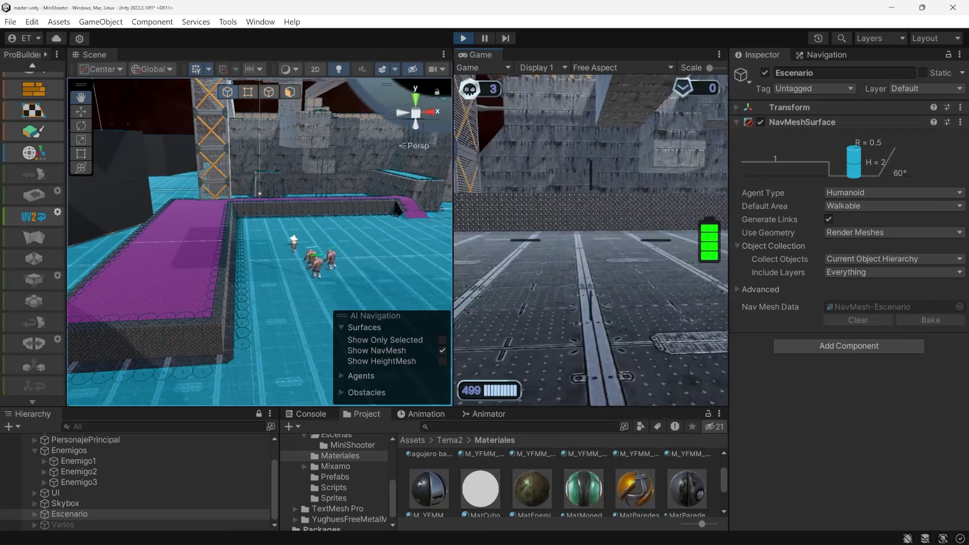
key(w)
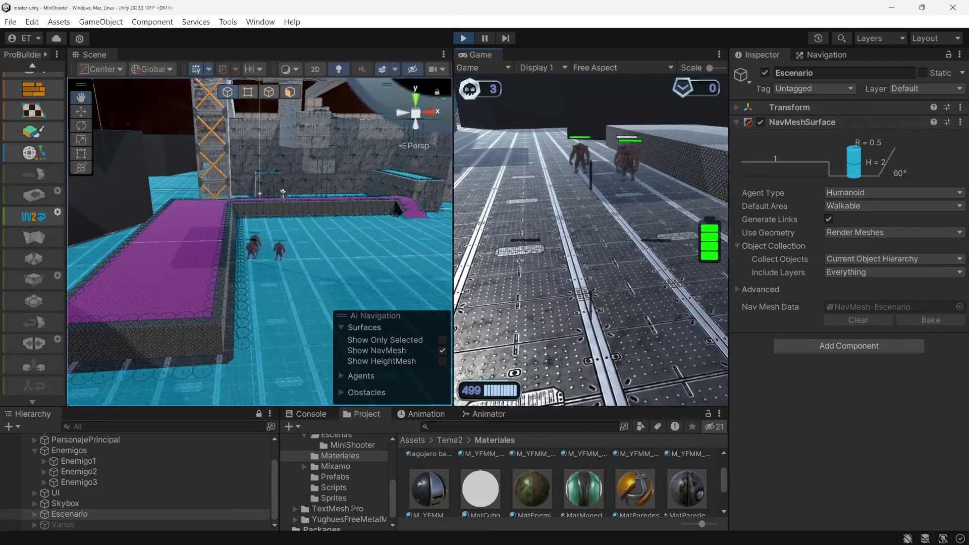
key(w)
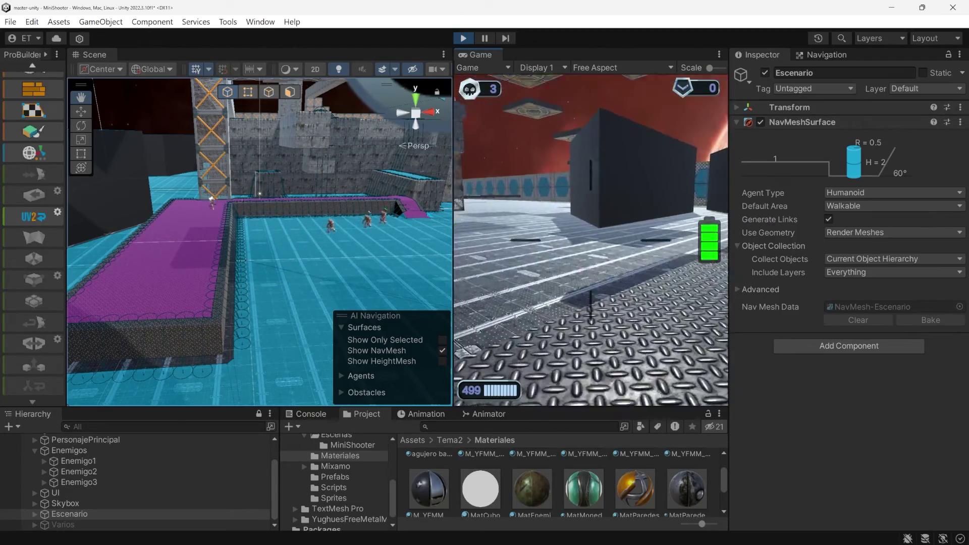
key(w)
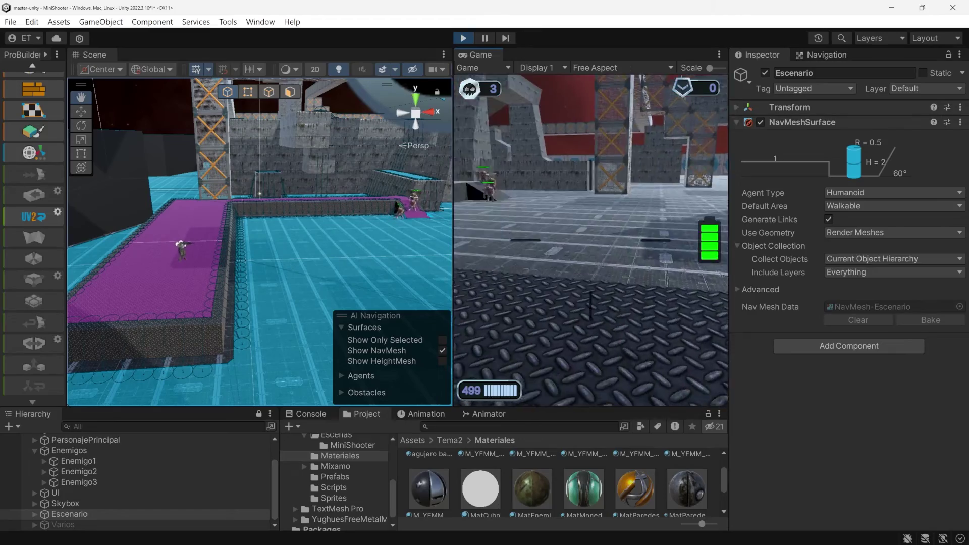
key(w)
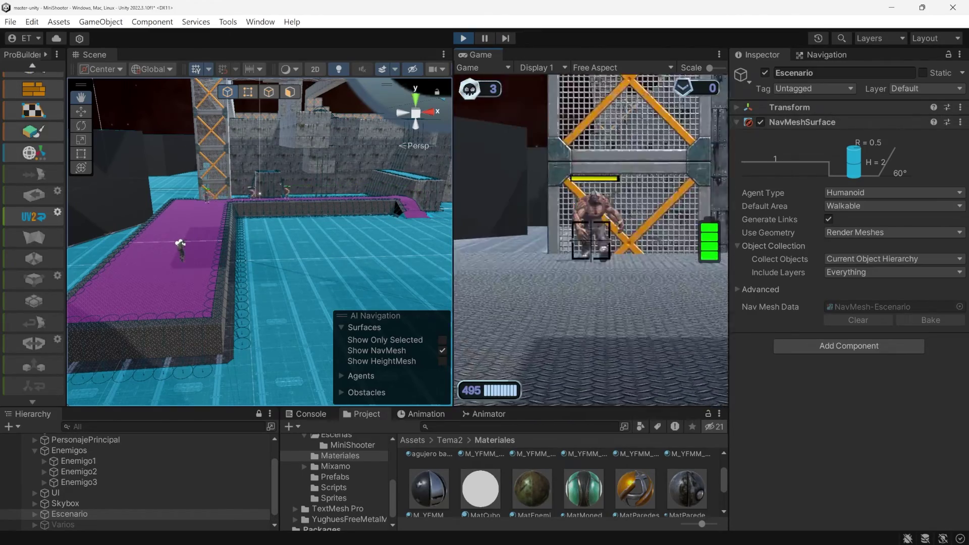
In Visual Studio, delete the transform.LookAt line and surplus blank lines from Update() in EnemigoShooter.cs, save, and return to Unity
key(alt+Tab)
drag(622, 300, 163, 287)
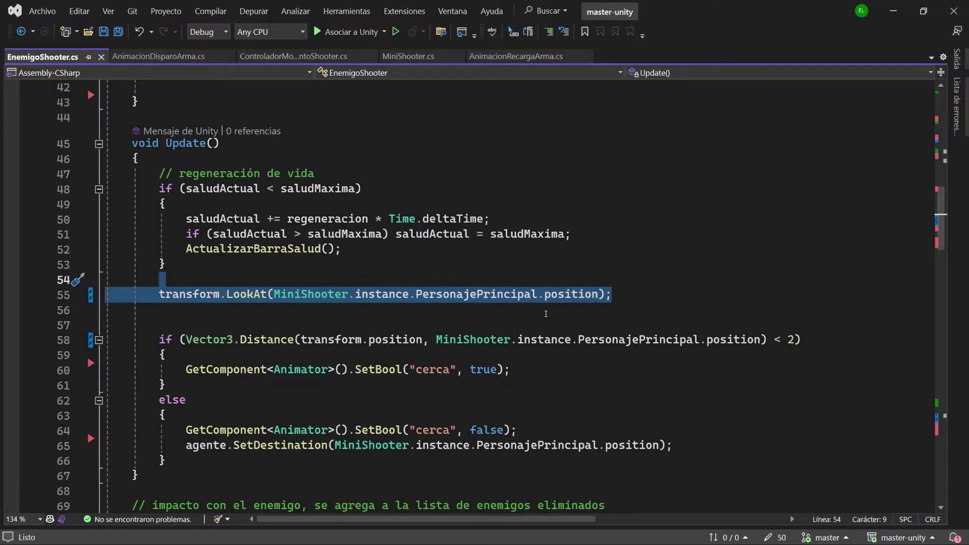
key(Delete)
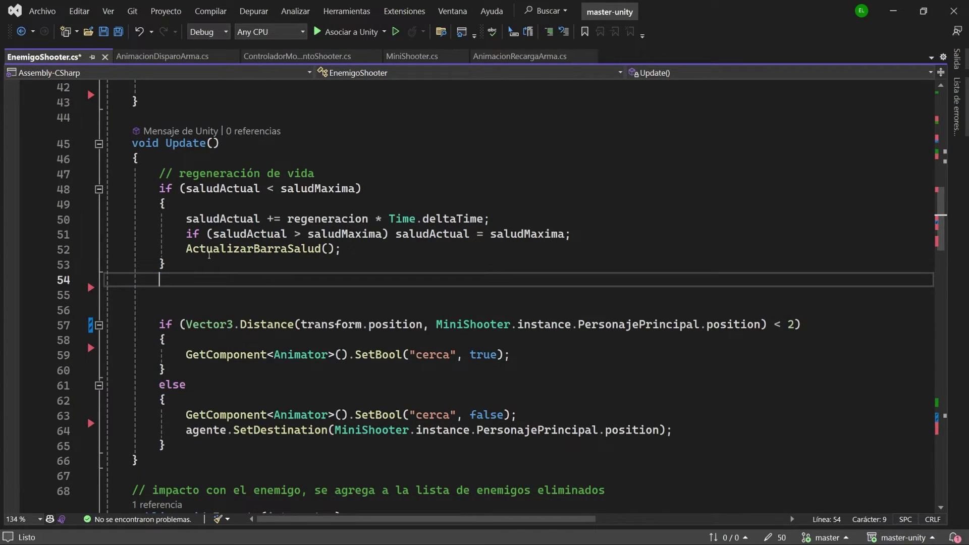
key(Delete)
key(Delete)
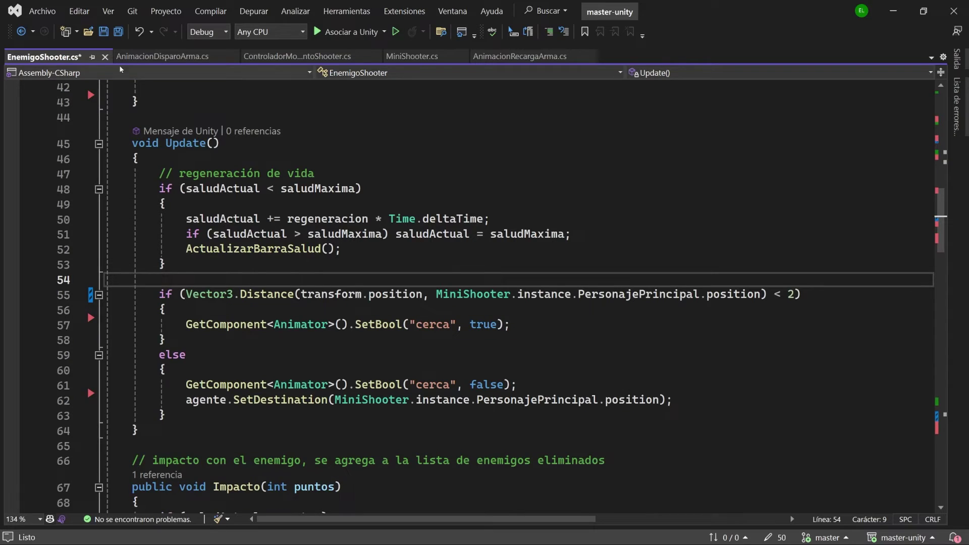
click(119, 34)
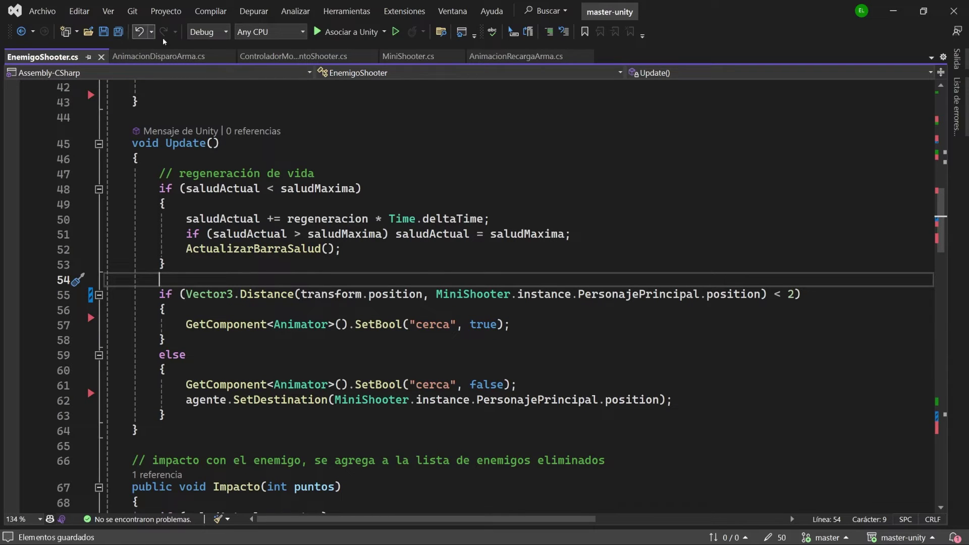
click(893, 10)
Run the game and move the character on and off the Lenta platform to test the enemies' chase without the LookAt call
click(463, 39)
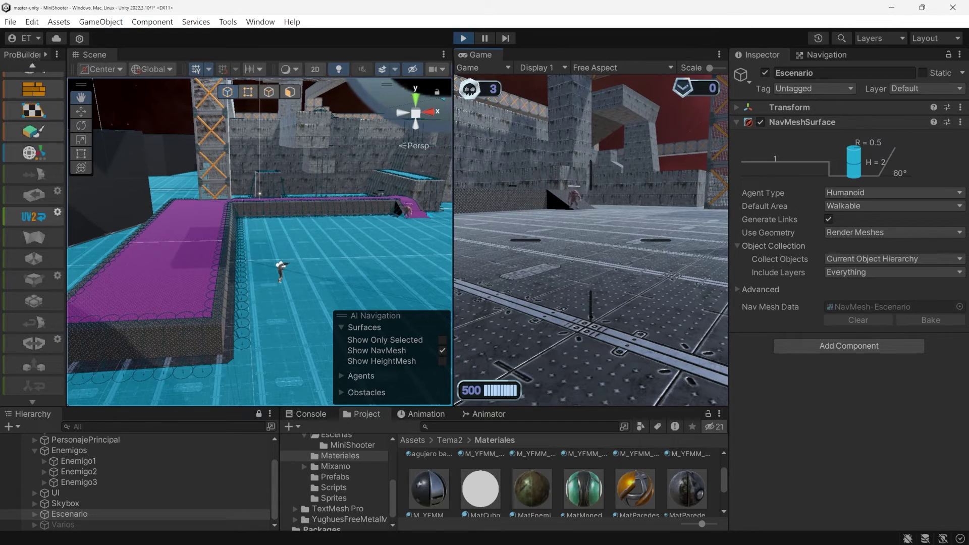
key(w)
key(space)
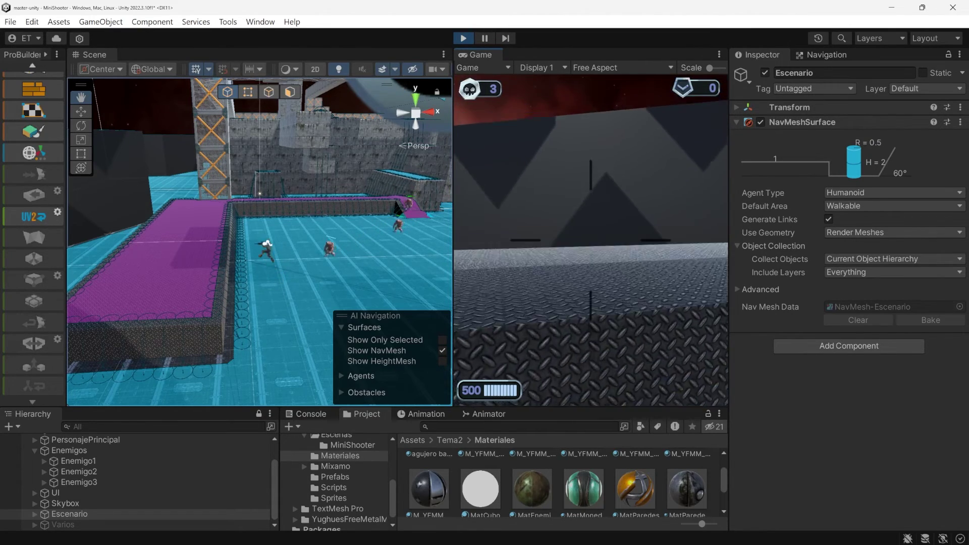
key(w)
key(space)
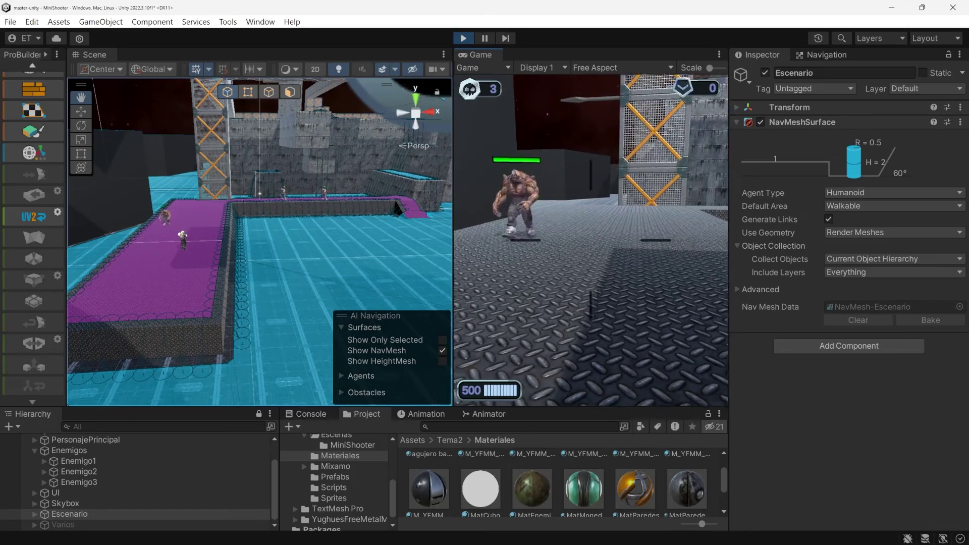
key(w)
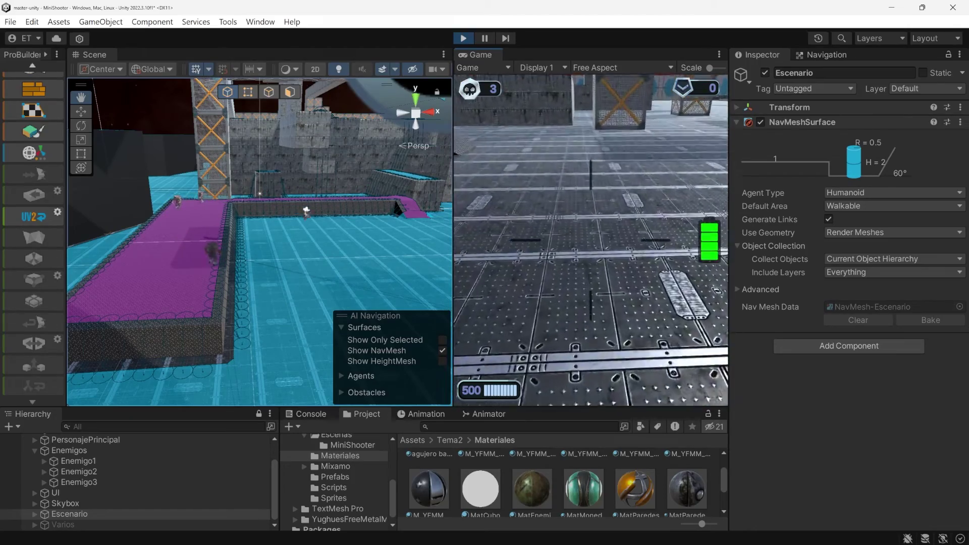
key(w)
key(w)
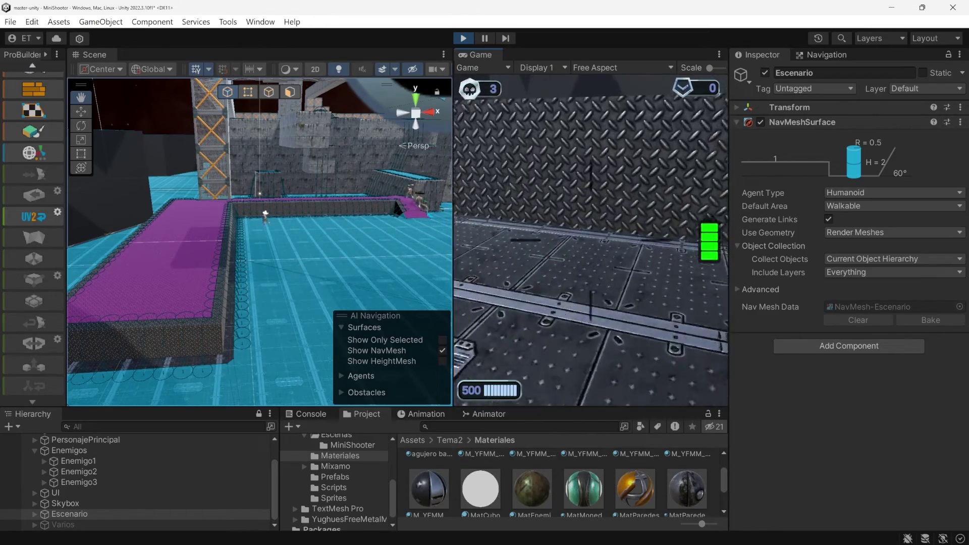
key(w)
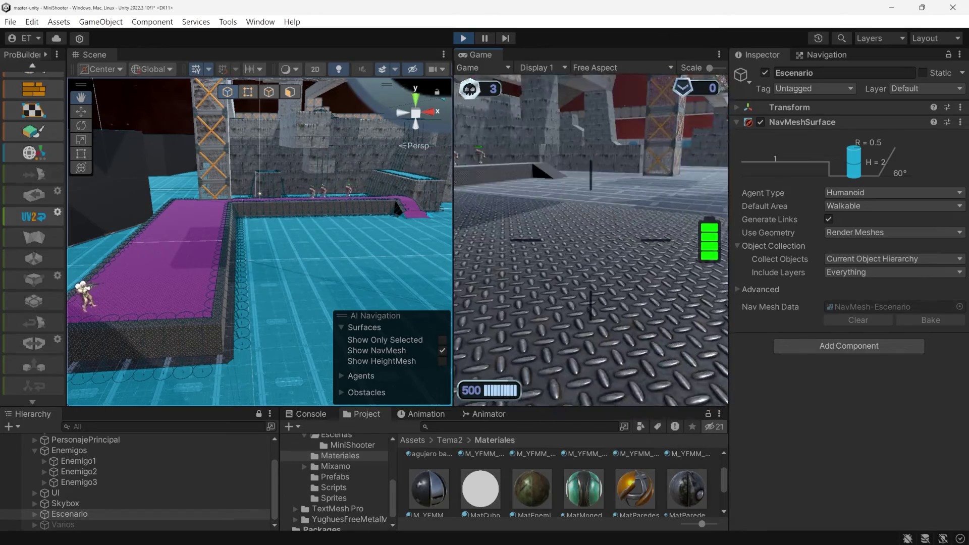
key(w)
key(w)
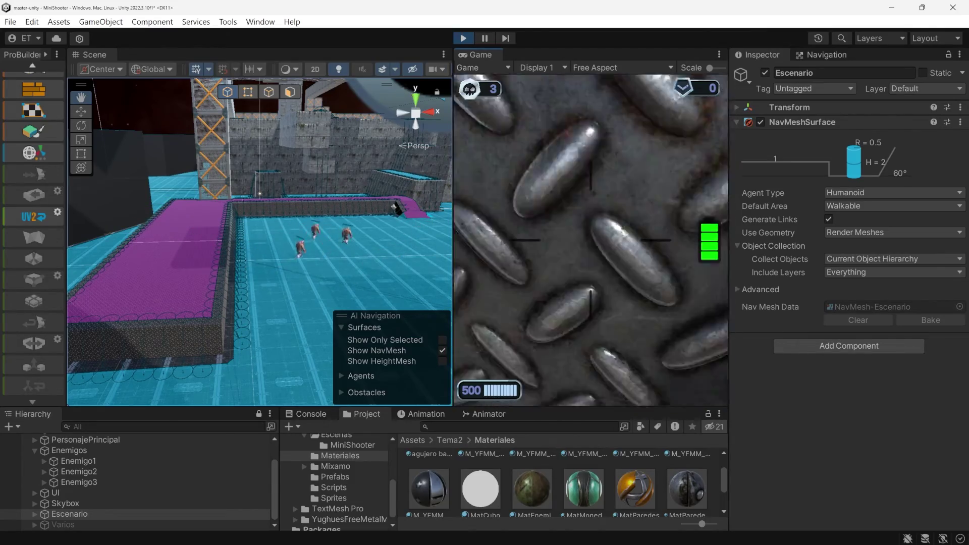
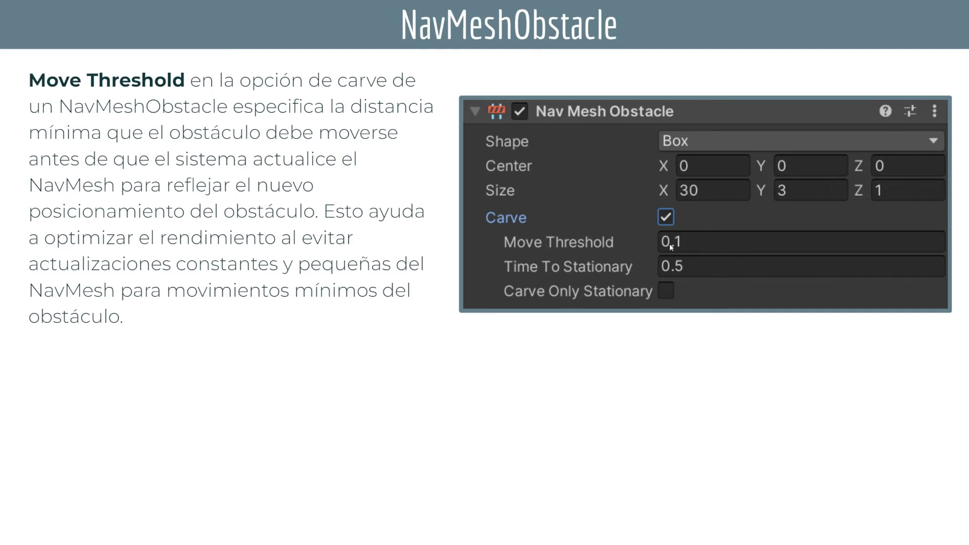
key(Right)
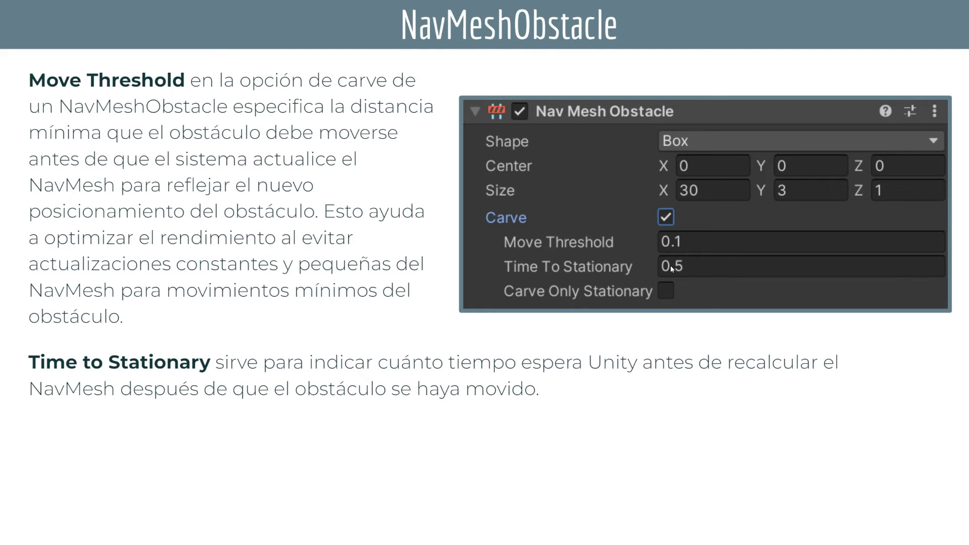
click(570, 387)
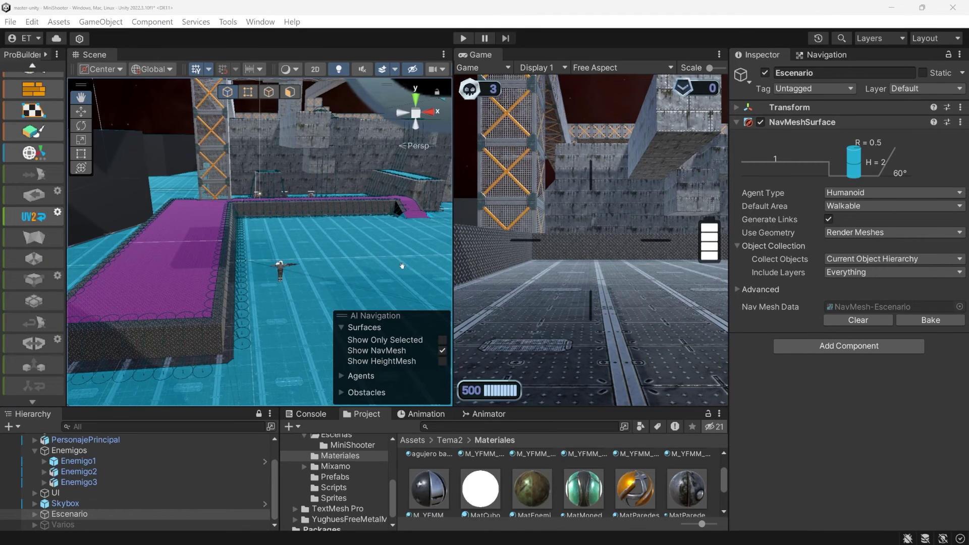
Create a ProBuilder cube wall of size X 1, Y 2, Z 10 on the floor between the main character and the platform's far side
drag(311, 275, 268, 297)
mouse_move(235, 259)
mouse_down()
mouse_move(243, 286)
mouse_move(240, 272)
mouse_up()
scroll(33, 151, up, 3)
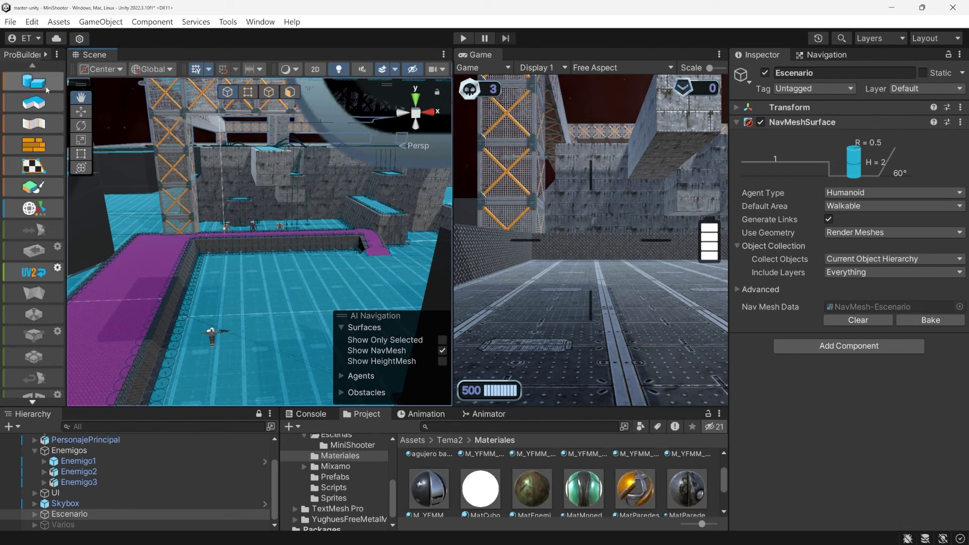
click(33, 81)
click(333, 285)
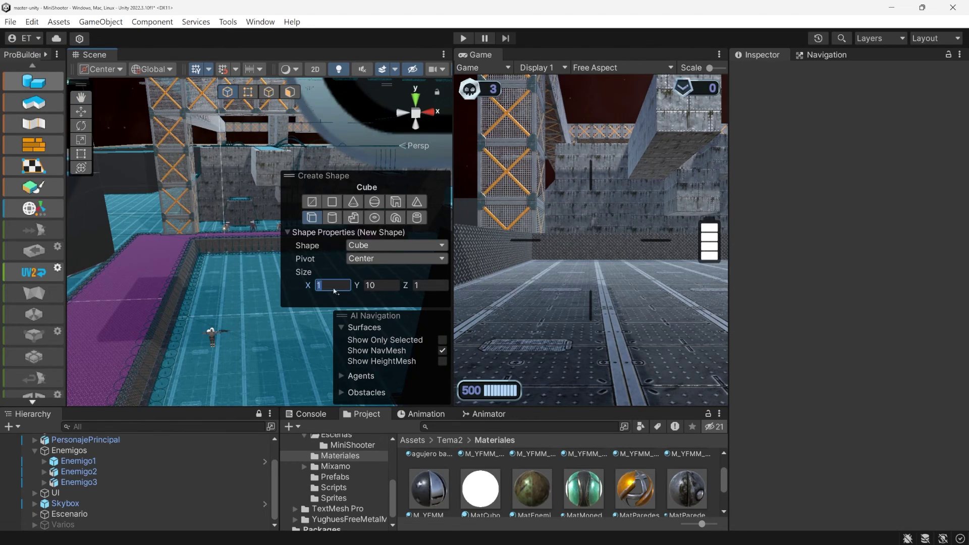
key(Tab)
text(2)
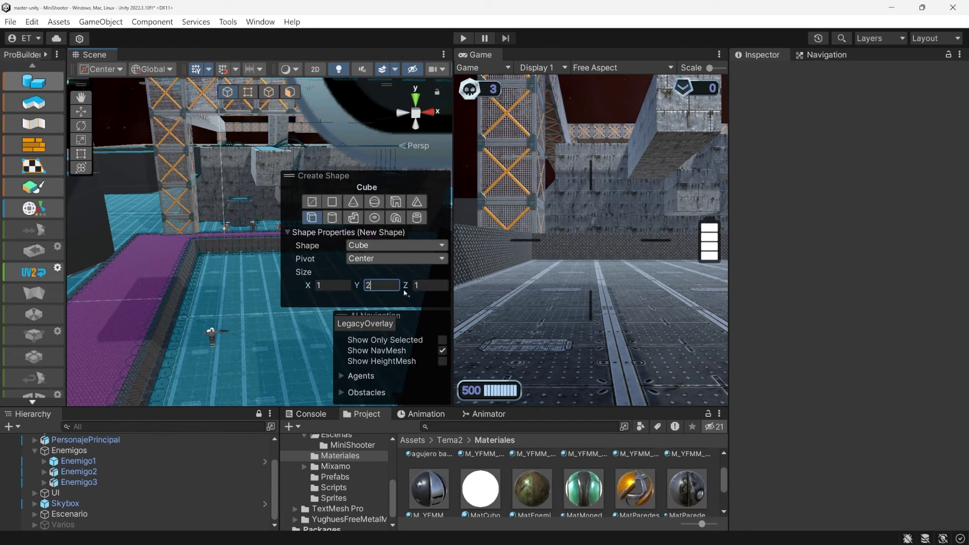
click(433, 286)
text(10)
click(269, 267)
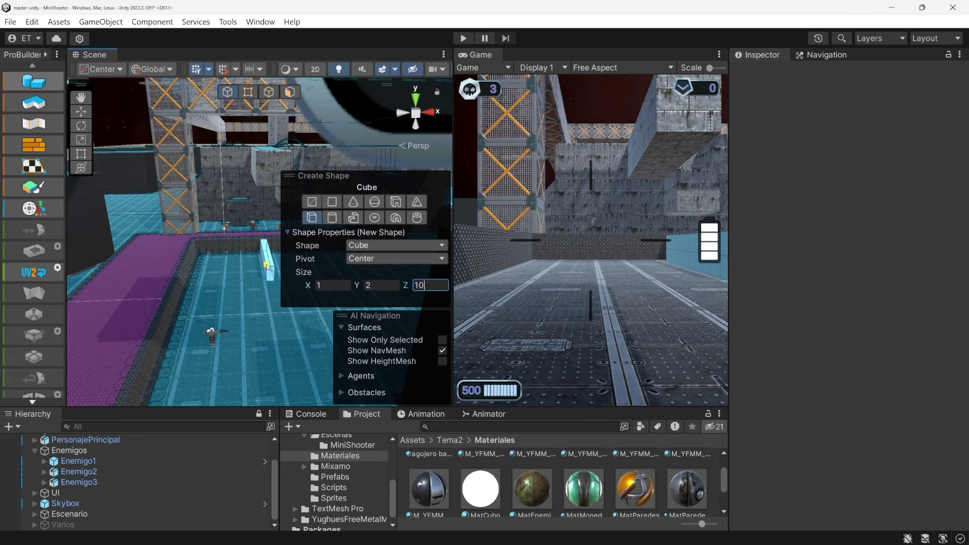
Create a second ProBuilder cube wall of size X 10, Y 2, Z 1 on the floor, closing the corner with the first wall
text(10)
key(Tab)
key(Tab)
text(1)
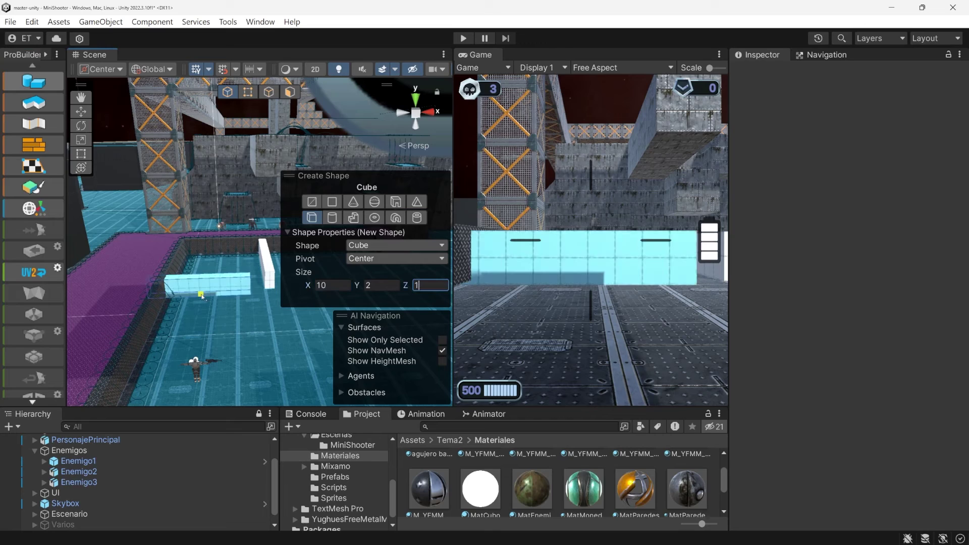
shift+click(219, 281)
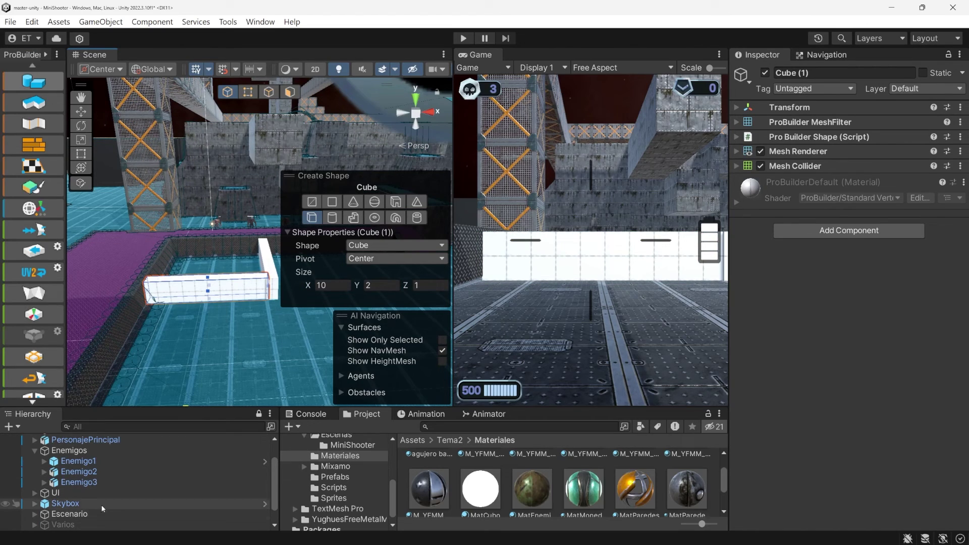
Move PersonajePrincipal into the area enclosed by the two walls, and apply the diamond-plate material M_YFMM_23 1 to both walls
click(105, 441)
drag(186, 386, 212, 257)
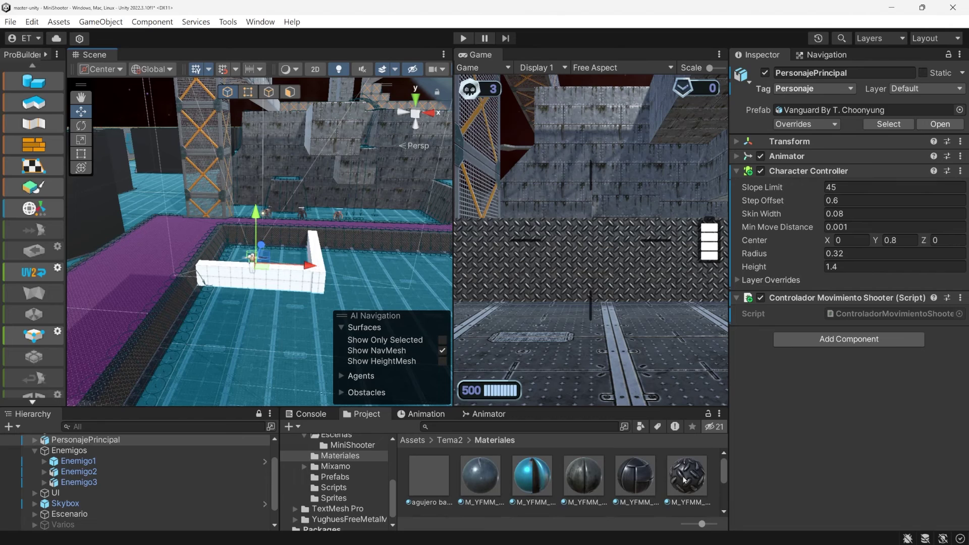
drag(684, 479, 276, 273)
drag(687, 482, 319, 286)
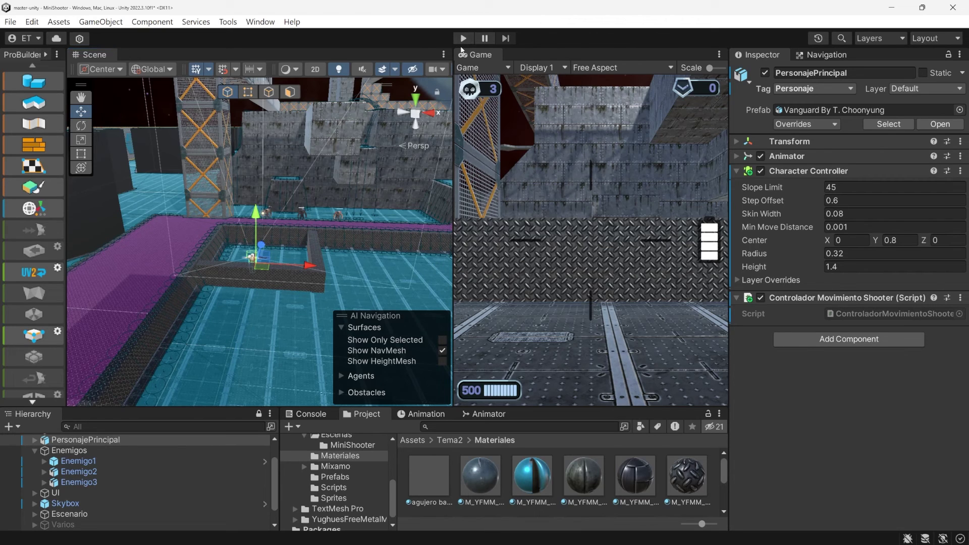
Run the game briefly to test how the enemies approach the character behind the unbaked walls
key(ctrl+p)
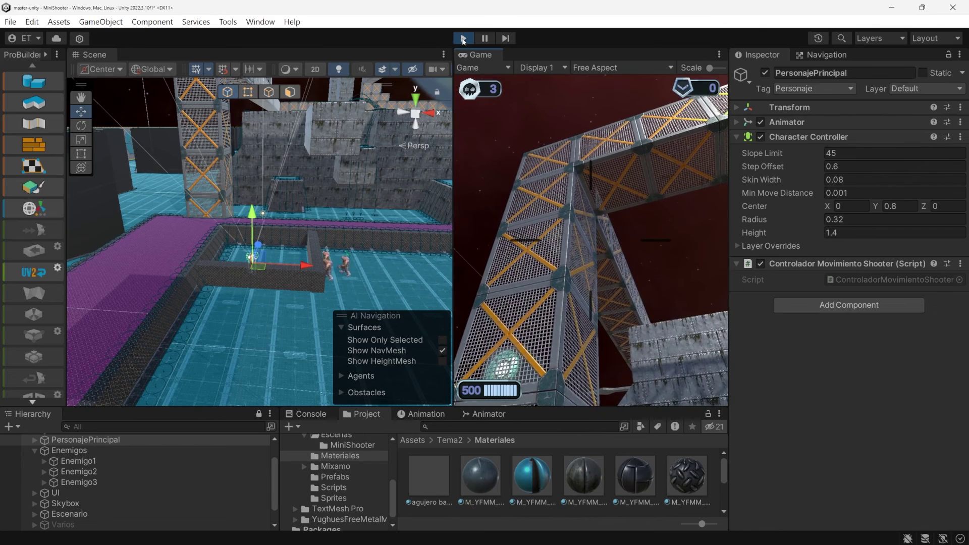
key(ctrl+p)
Make Cube and Cube (1) children of Escenario, and rebake its NavMeshSurface to include the new walls
click(108, 513)
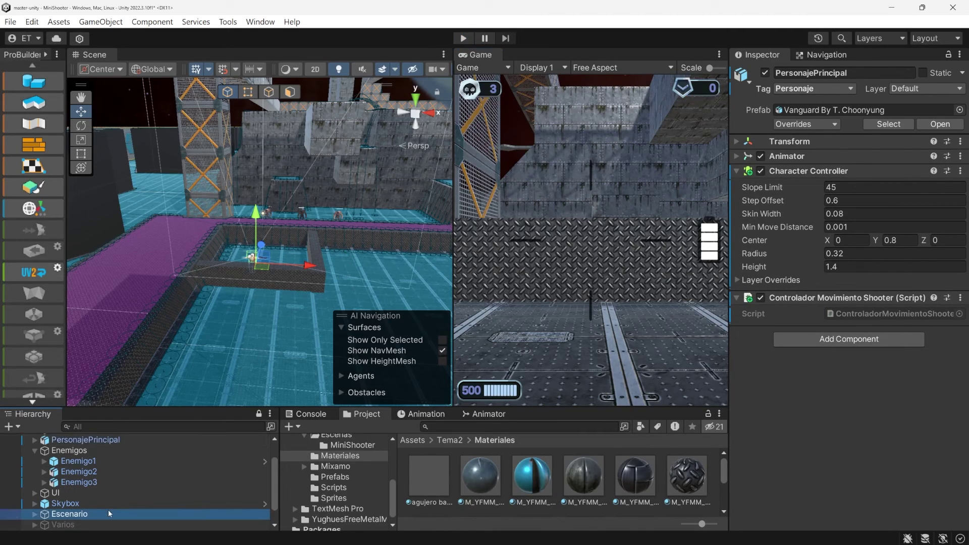
scroll(101, 504, down, 2)
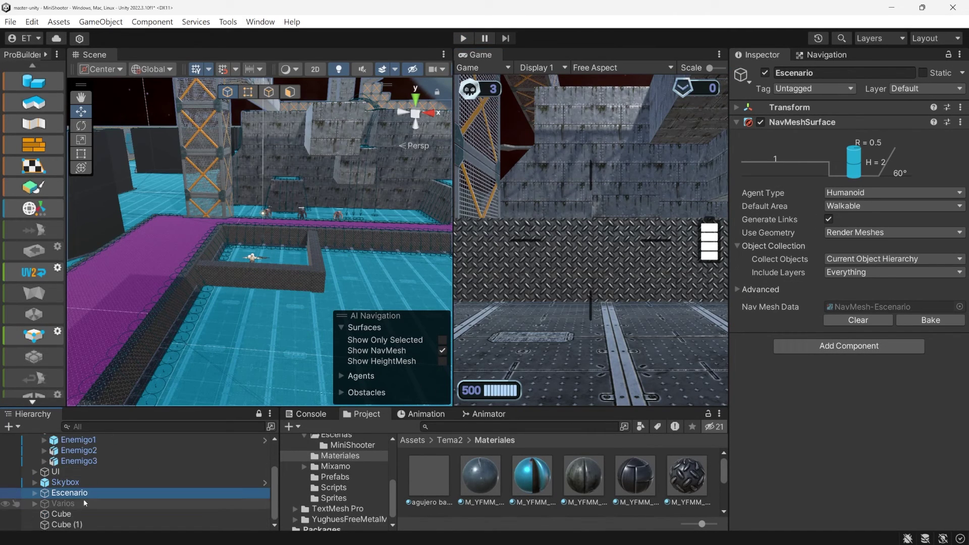
click(78, 514)
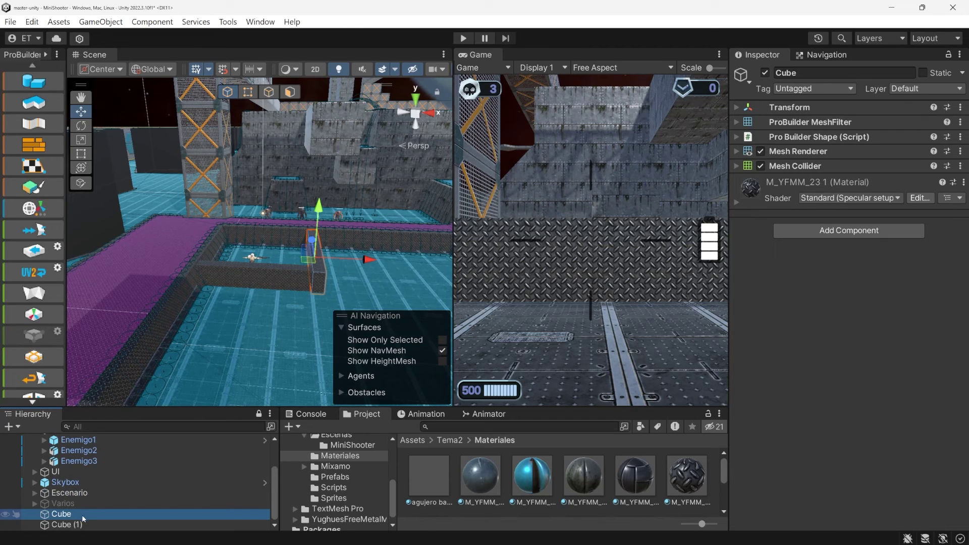
ctrl+click(83, 524)
drag(92, 492, 92, 494)
scroll(117, 508, up, 5)
click(83, 462)
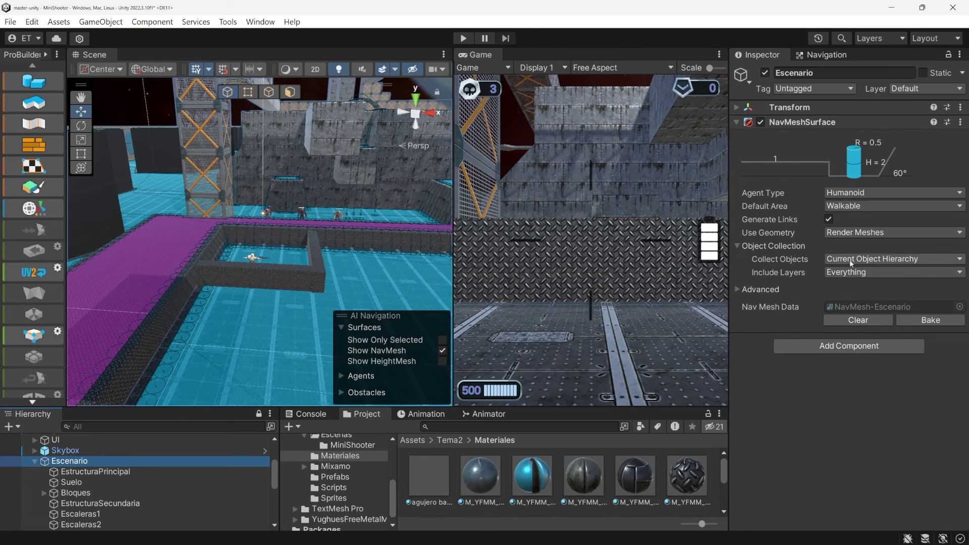
click(930, 319)
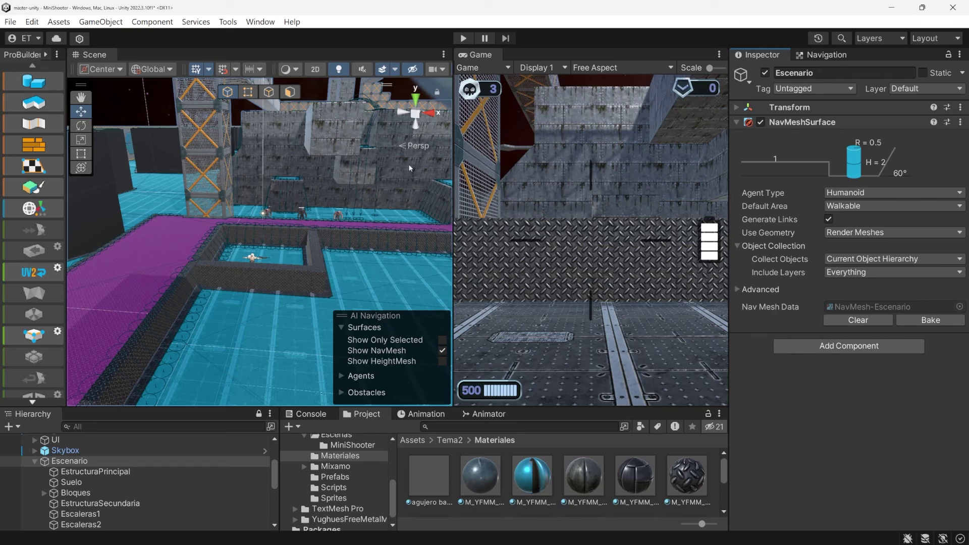
Run the game to test the enemies' chase across the baked walls, and review the Humanoid agent's generated link settings
click(463, 37)
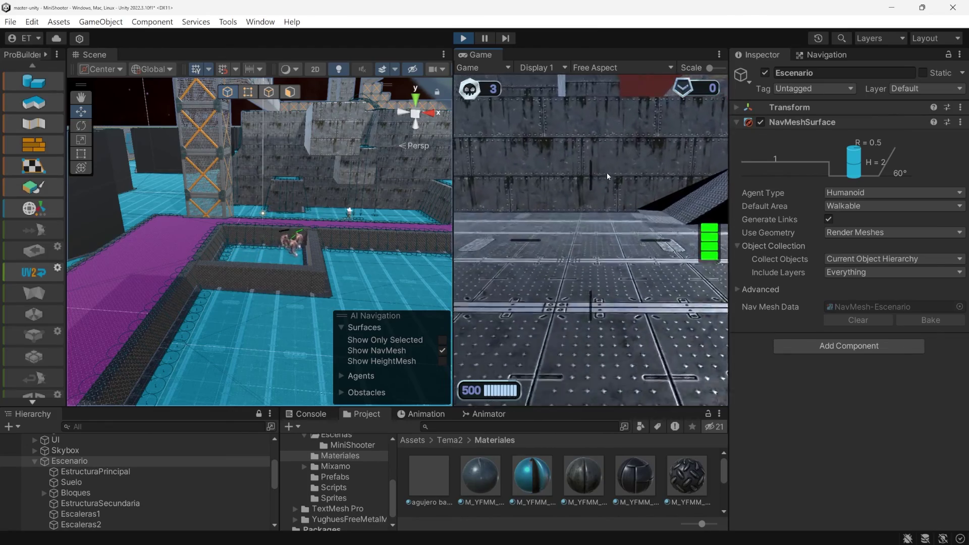
click(822, 55)
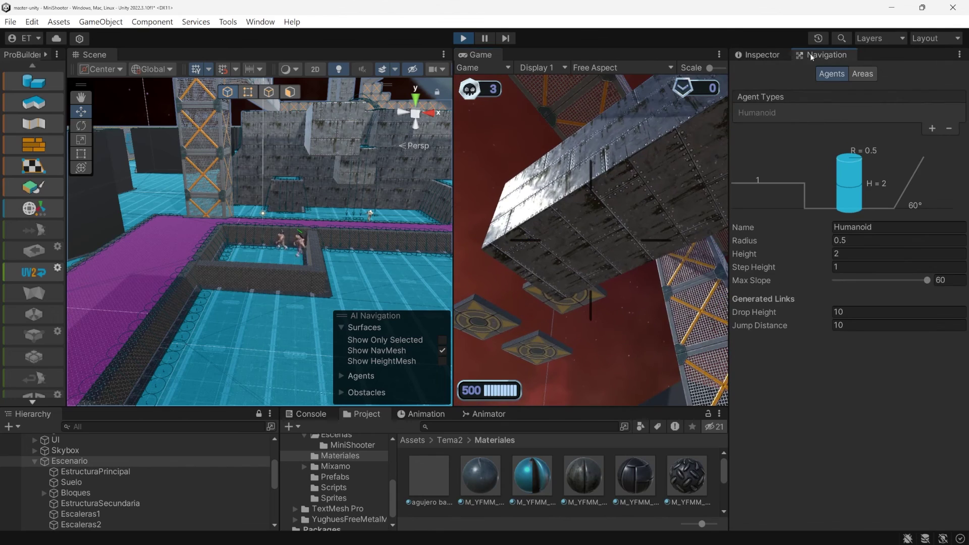
click(759, 54)
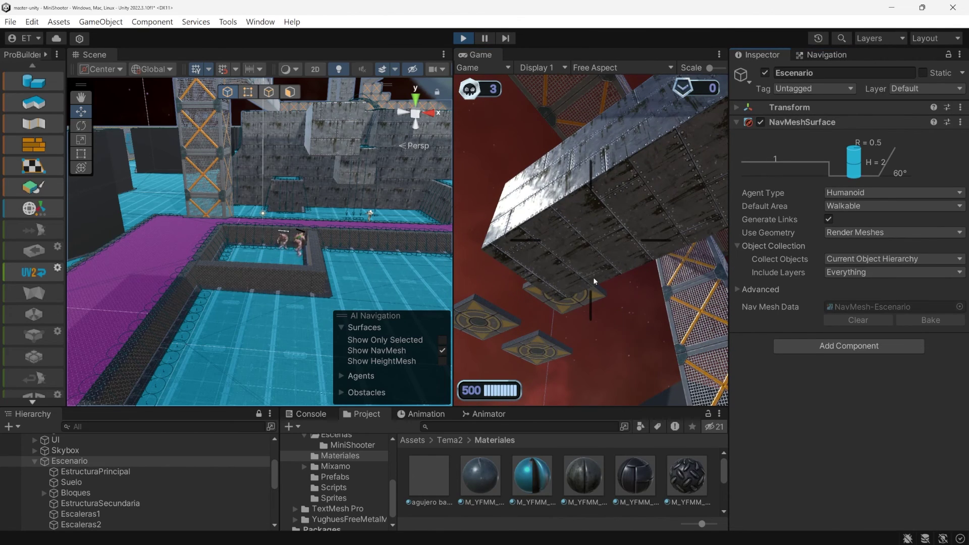
click(640, 311)
key(ctrl+p)
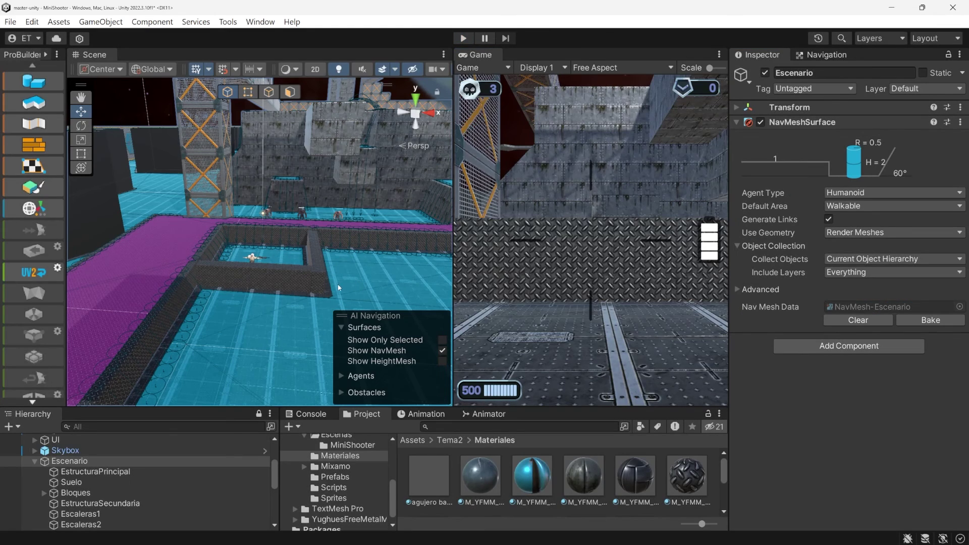
Add a Nav Mesh Obstacle component to the wall Cube (1), with Carve enabled and Carve Only Stationary disabled
click(262, 279)
click(832, 229)
text(n)
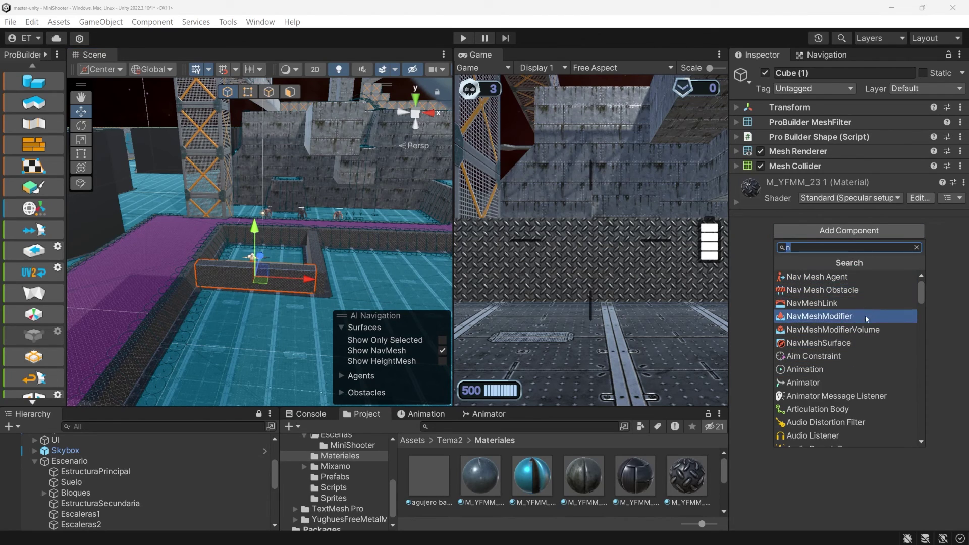
click(856, 291)
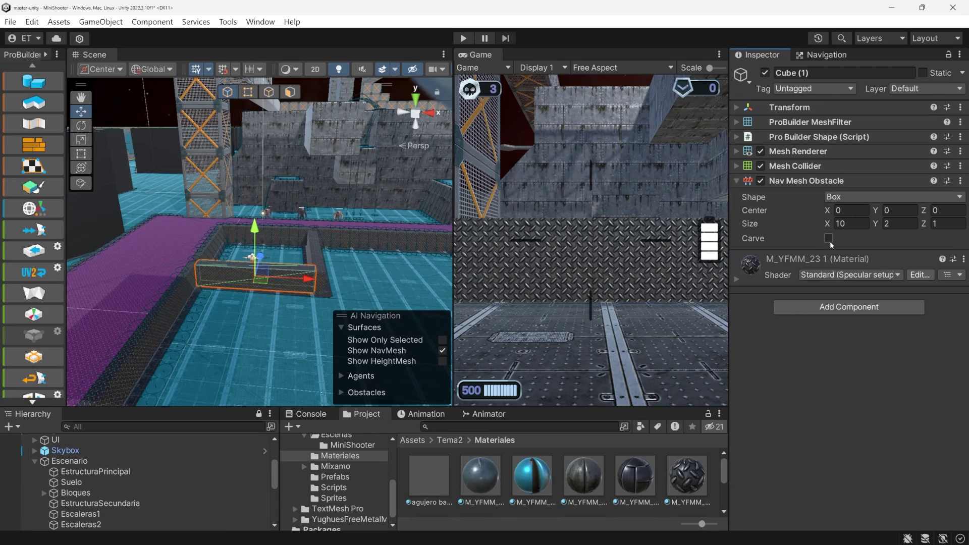
click(828, 238)
click(828, 277)
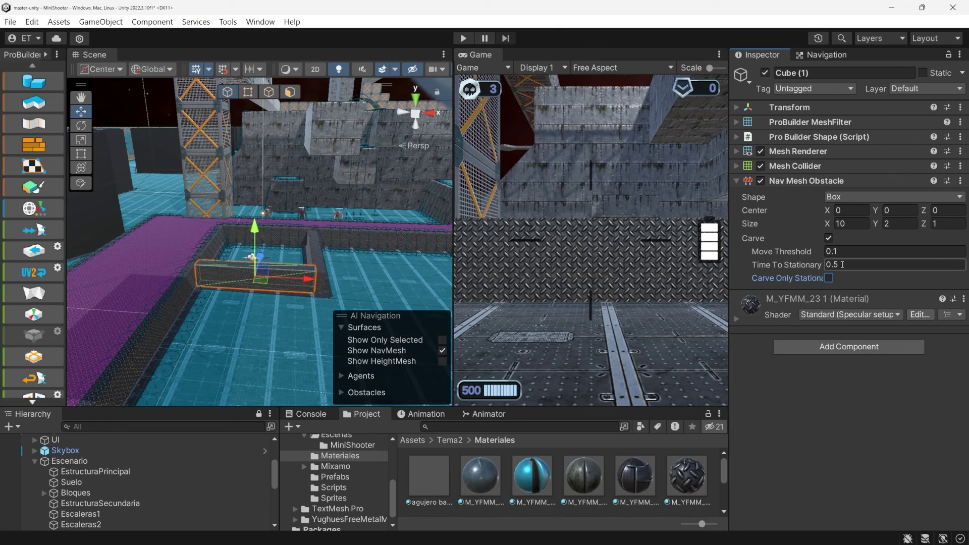
drag(306, 278, 156, 302)
key(ctrl+z)
Add the Obstaculo Mini Shooter script to Cube (1), with Movimiento Horizontal 5 and Velocidad 2
click(849, 346)
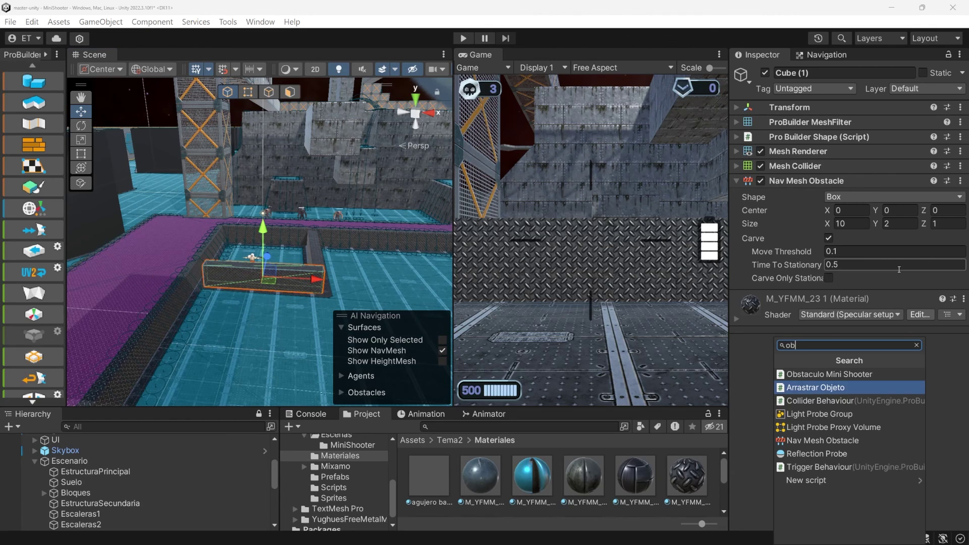
click(852, 371)
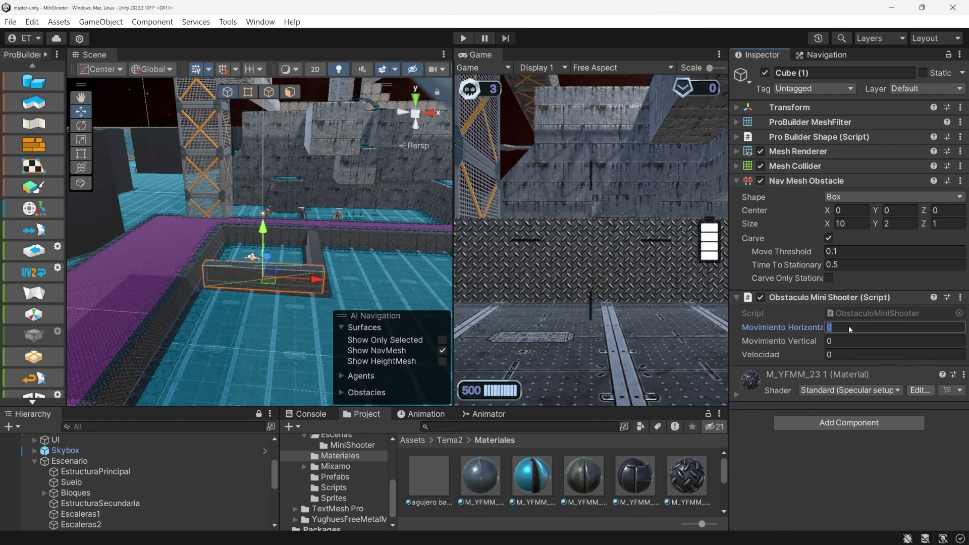
text(5)
click(861, 356)
text(2)
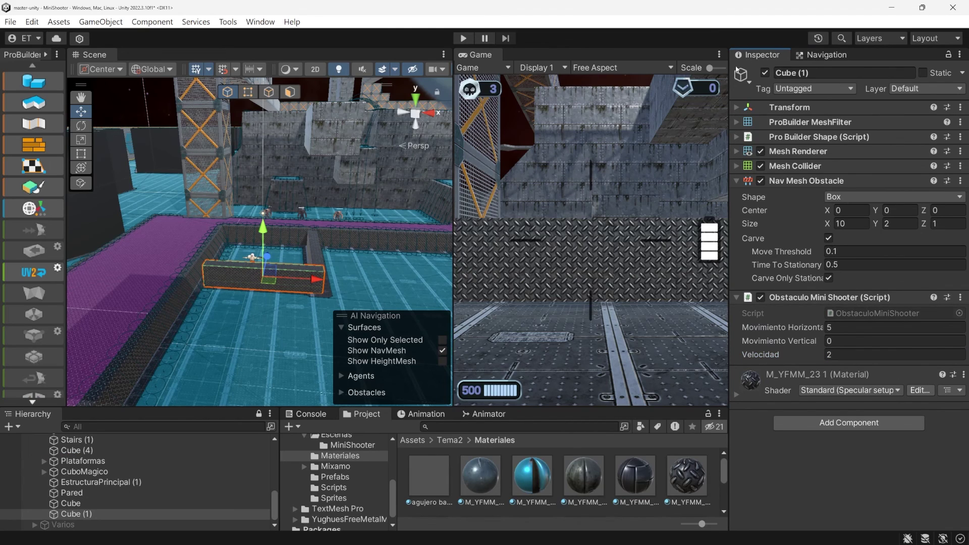
Set the Humanoid agent's Max Slope to 60 and its generated links' Drop Height and Jump Distance to 0
click(826, 55)
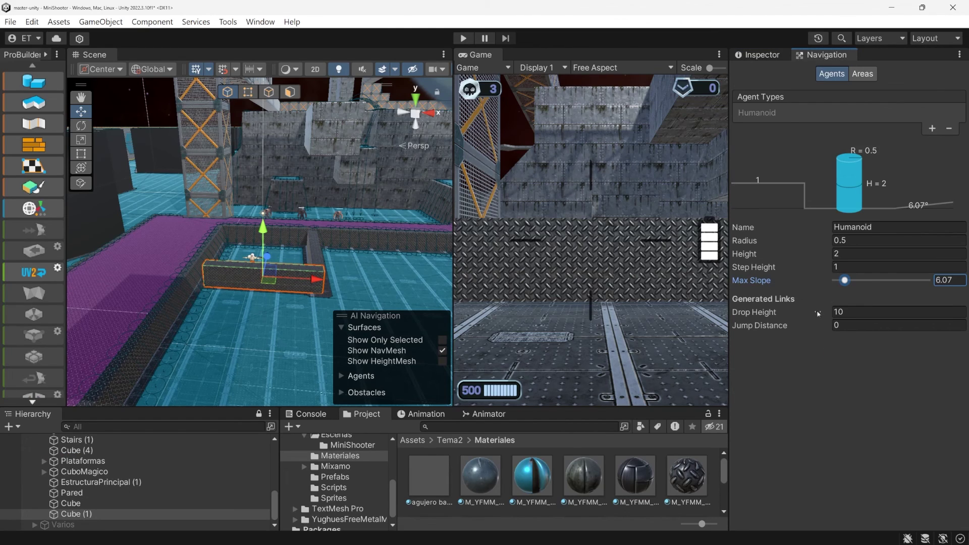
drag(846, 281, 930, 281)
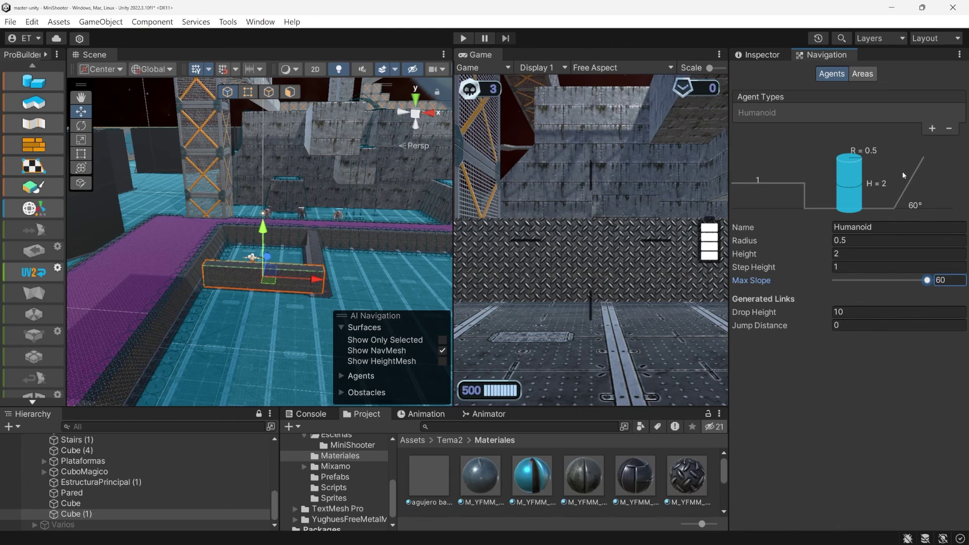
click(857, 308)
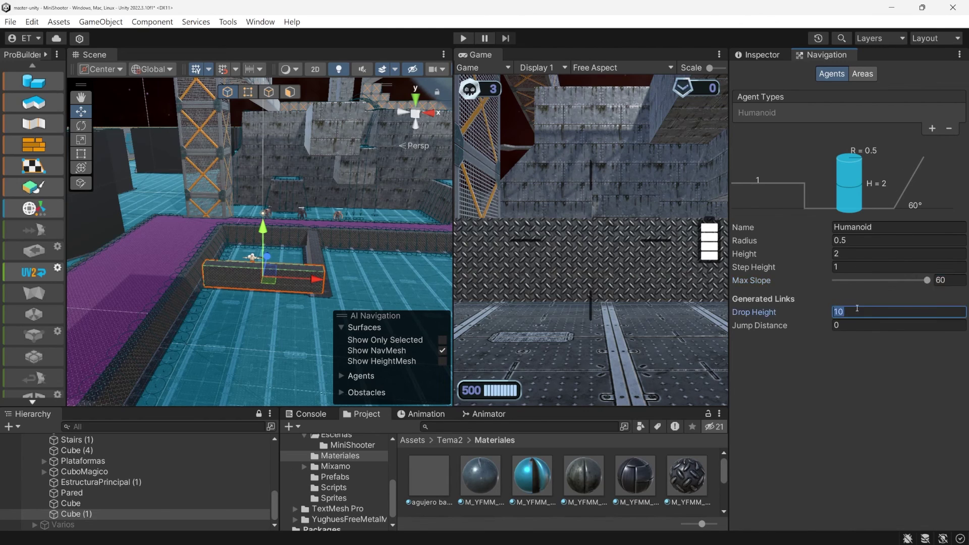
text(0)
Rebake the NavMeshSurface of Escenario, and run the game to test the enemies with the moving obstacle wall
click(762, 54)
scroll(141, 479, up, 5)
click(69, 450)
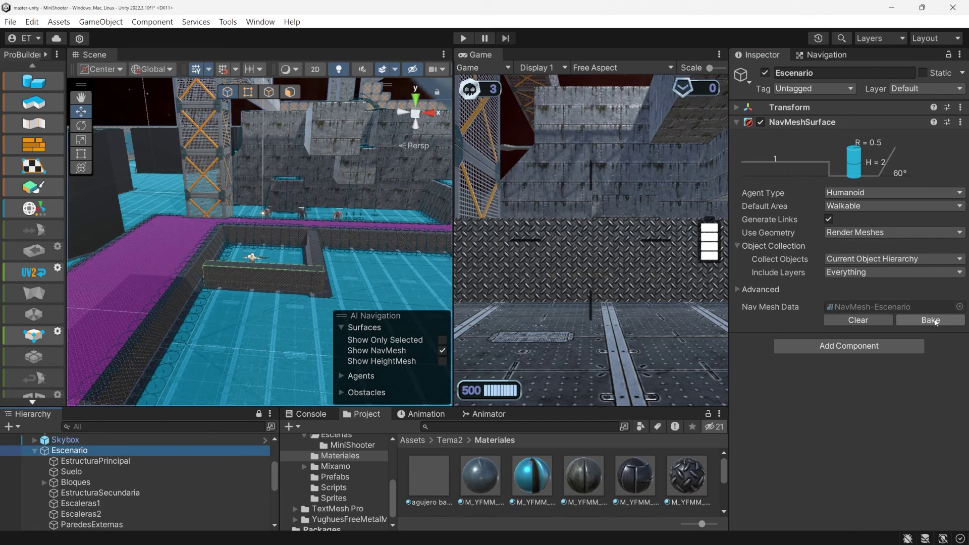
click(935, 321)
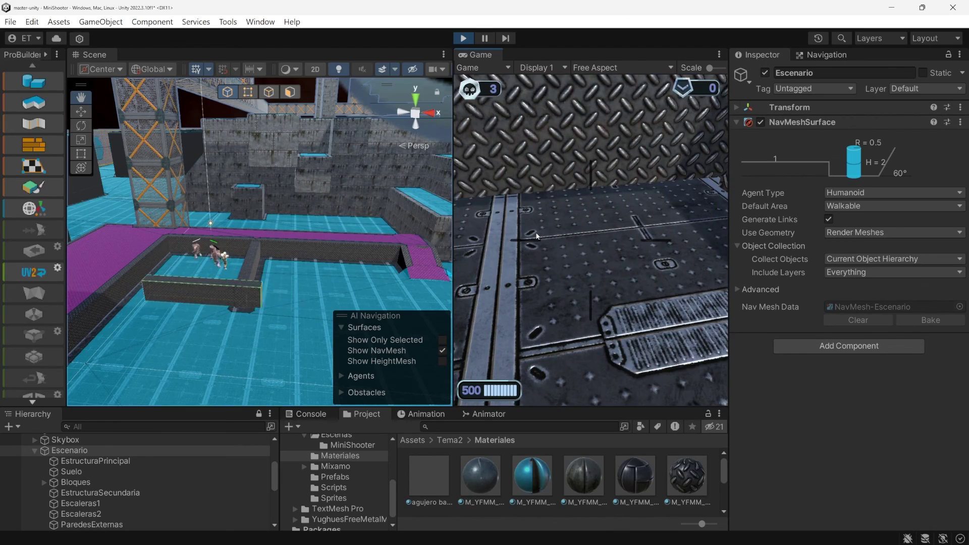
key(ctrl+p)
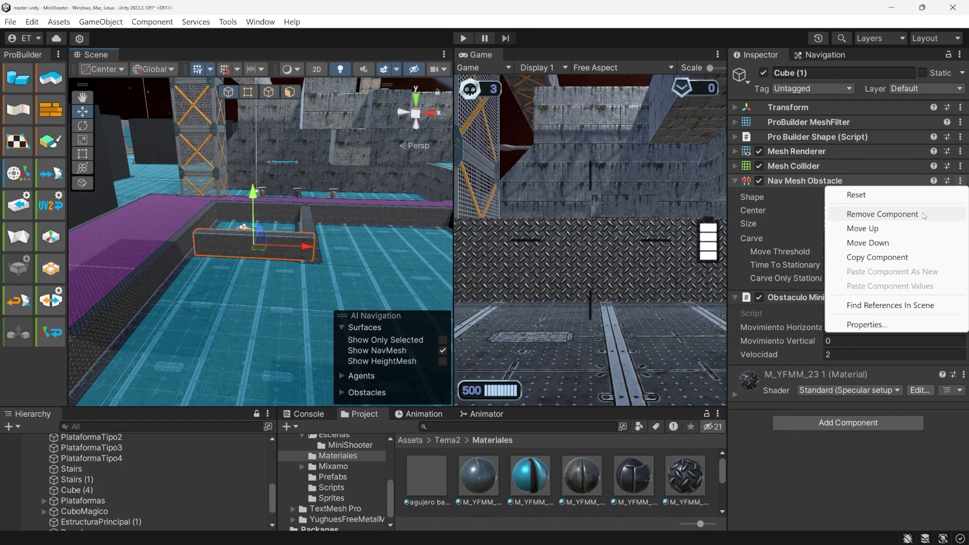
Remove the Nav Mesh Obstacle component from Cube (1), and run the game to test the enemies' chase around the moving wall
click(924, 216)
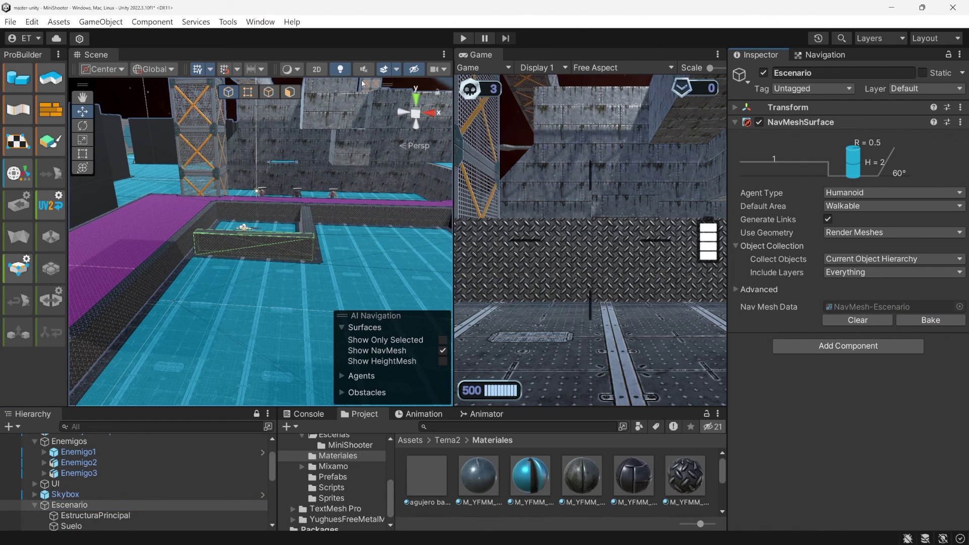
click(462, 39)
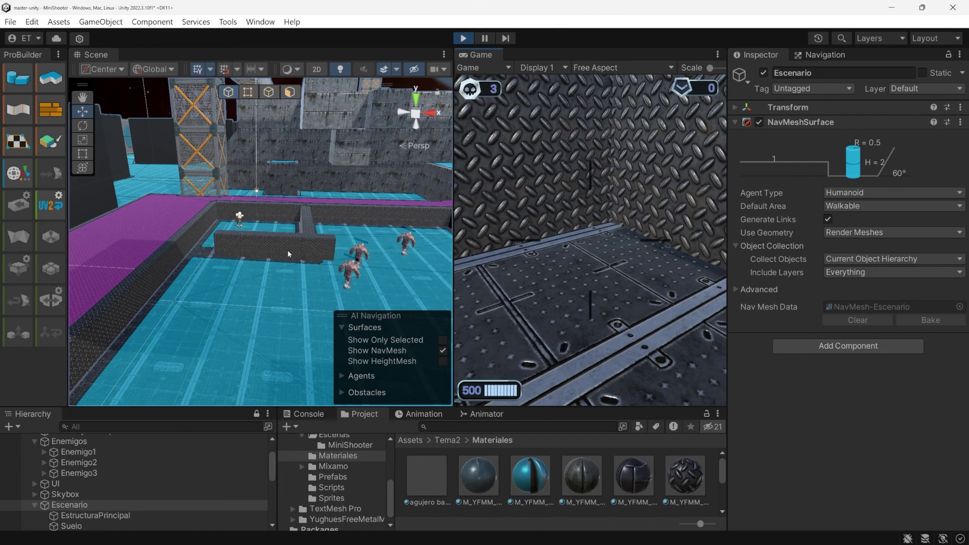
key(ctrl+p)
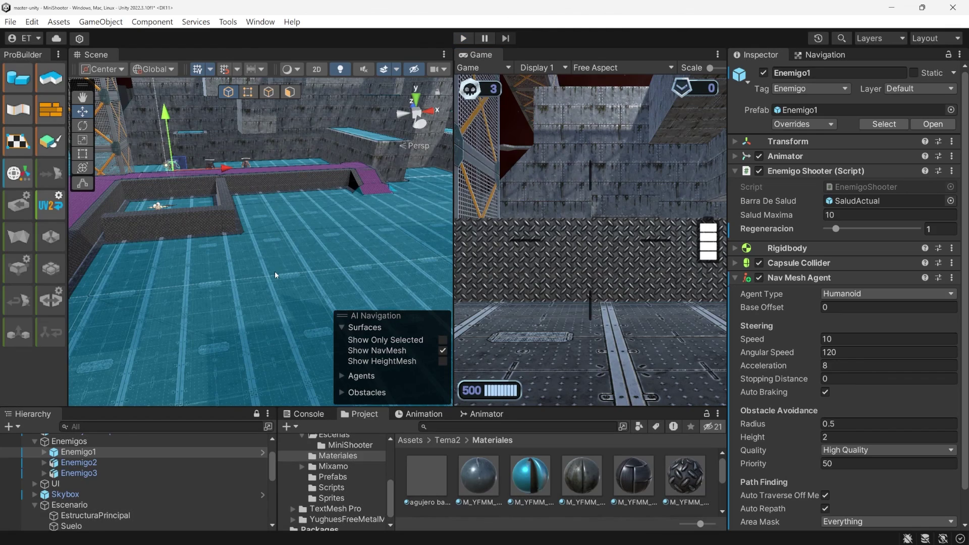